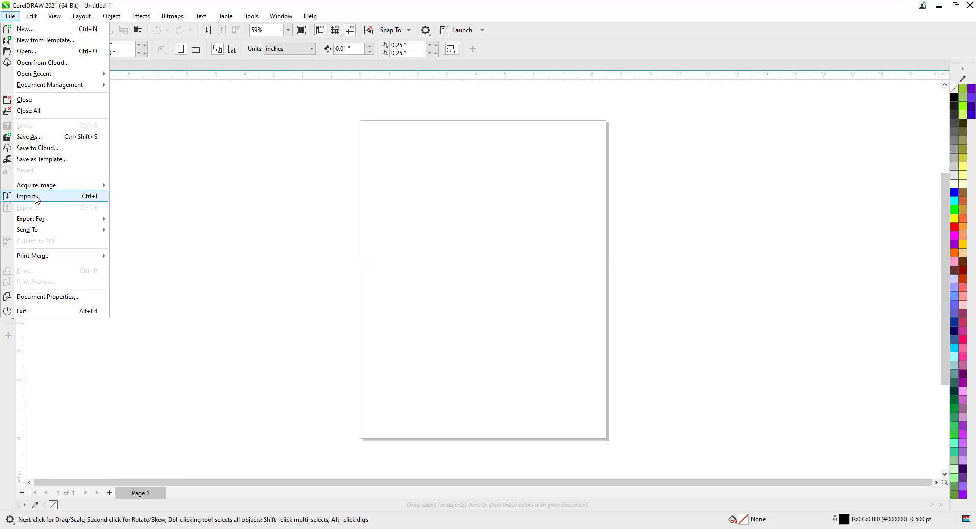
# - Import Online Earning in Pakistan (5).jpg at about 10.5 by 5.9 inches and place it left of the page
pyautogui.click(26, 196)
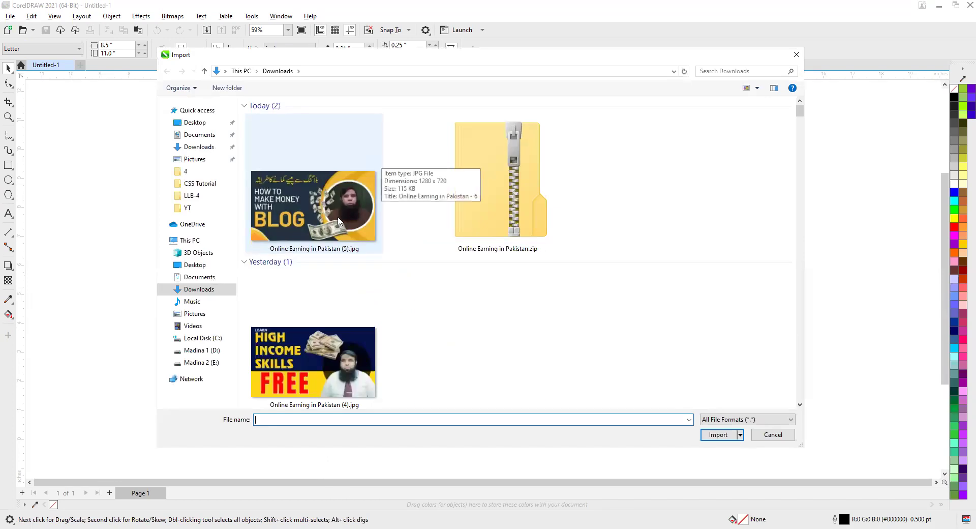
pyautogui.click(278, 222)
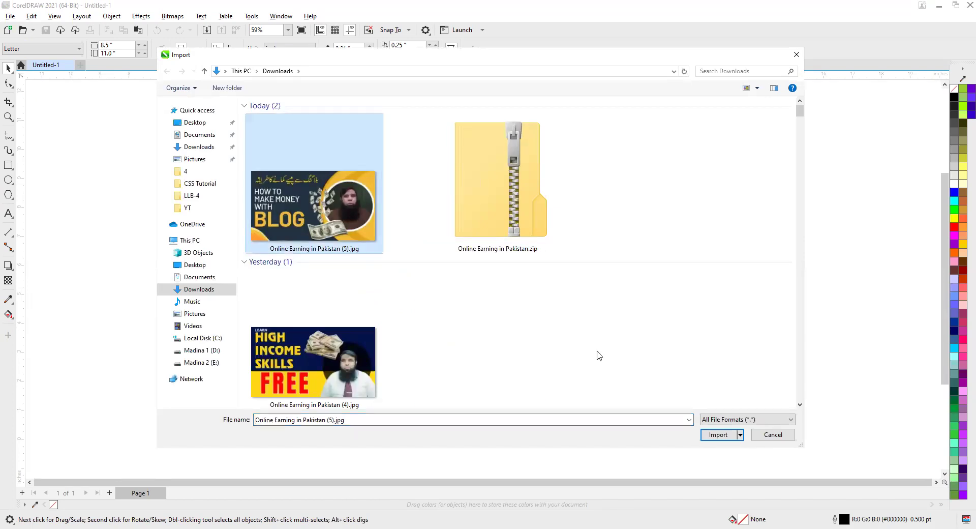
pyautogui.click(718, 434)
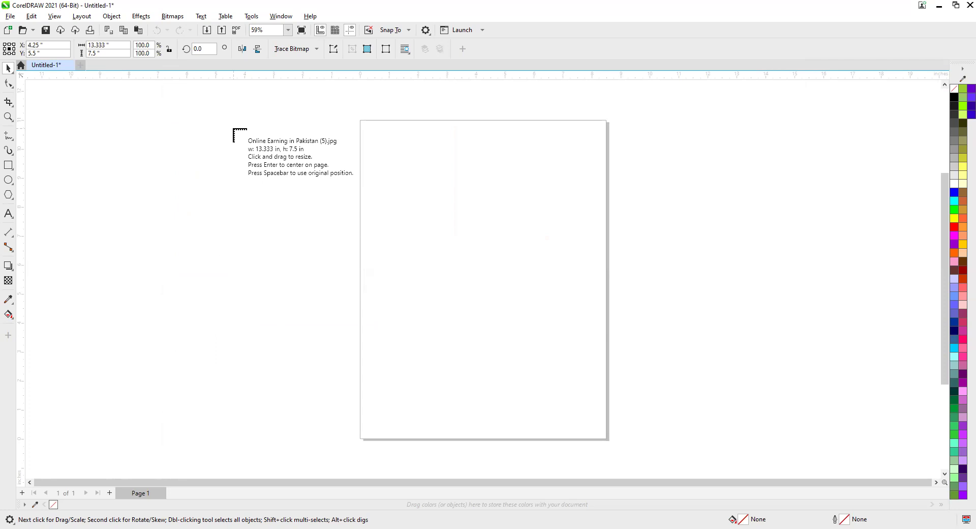
pyautogui.moveTo(167, 120); pyautogui.dragTo(534, 288)
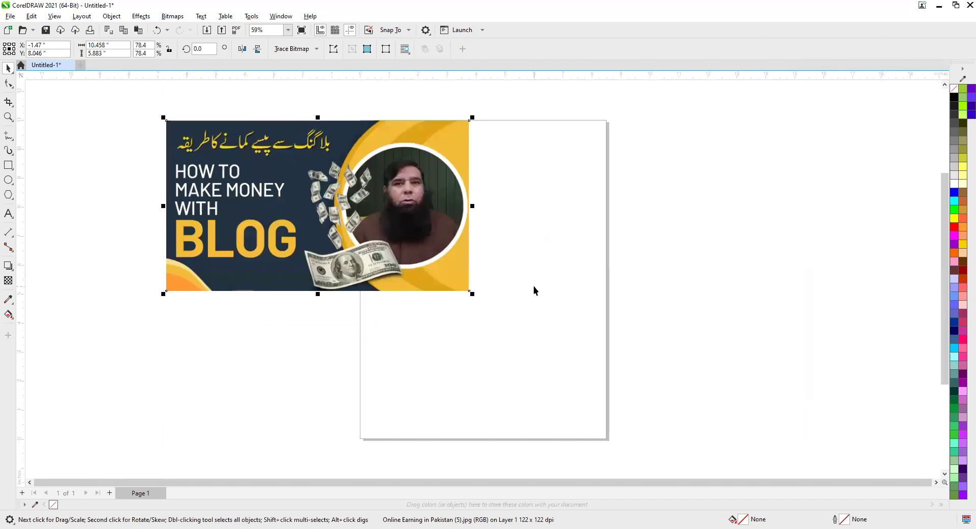
pyautogui.moveTo(437, 259); pyautogui.dragTo(311, 262)
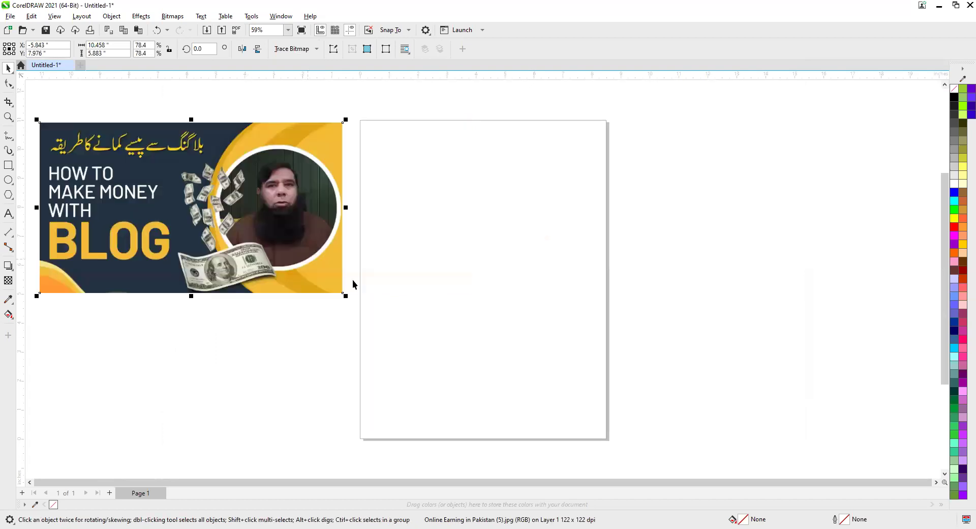
# - Start another image import and open the College Data folder on the Madina 1 (D:) drive
pyautogui.click(10, 16)
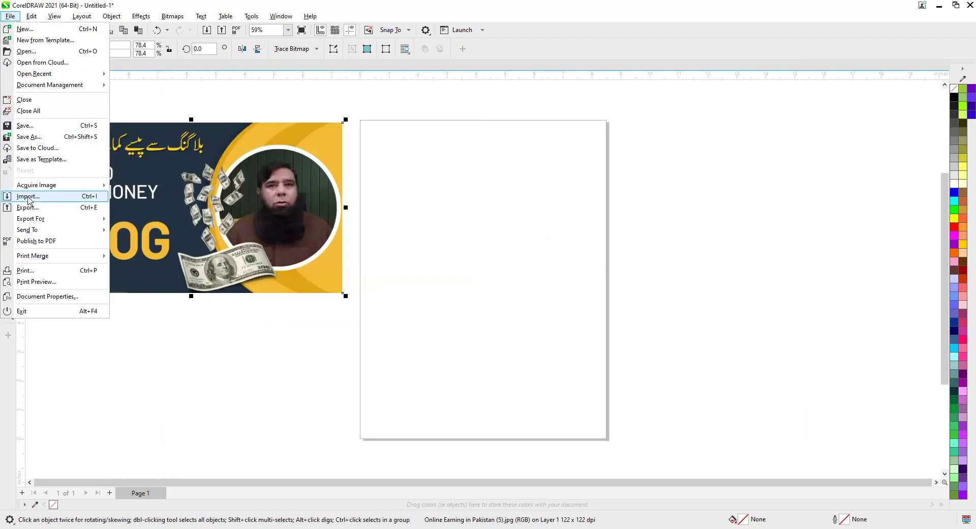
pyautogui.press('Return')
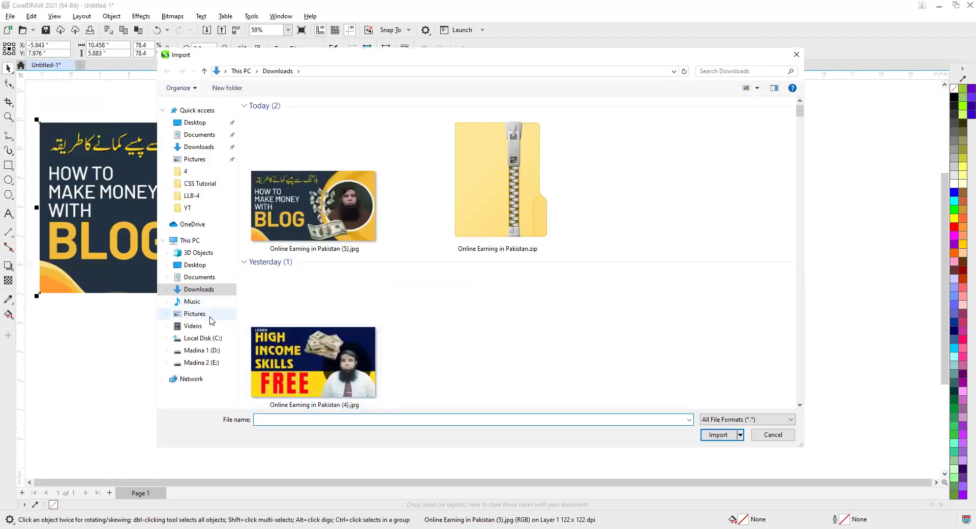
pyautogui.click(213, 350)
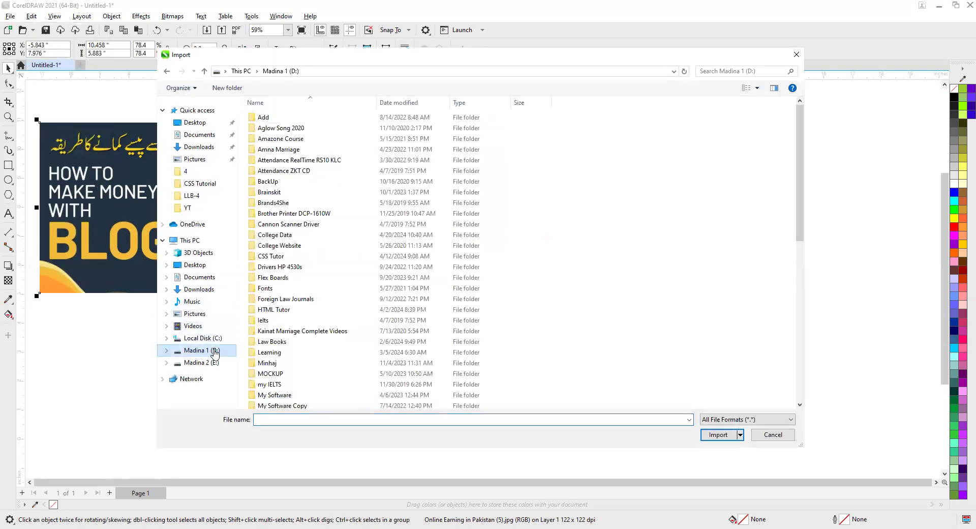
pyautogui.click(279, 238)
pyautogui.doubleClick(279, 238)
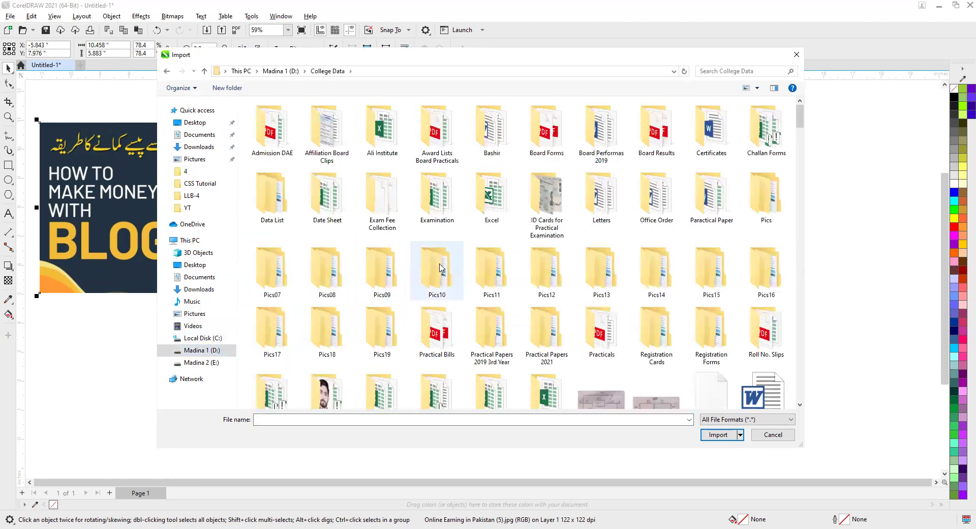
# - Look through the College Data folder for a logo image to import
pyautogui.scroll(-5, 441, 267)
pyautogui.scroll(-5, 441, 268)
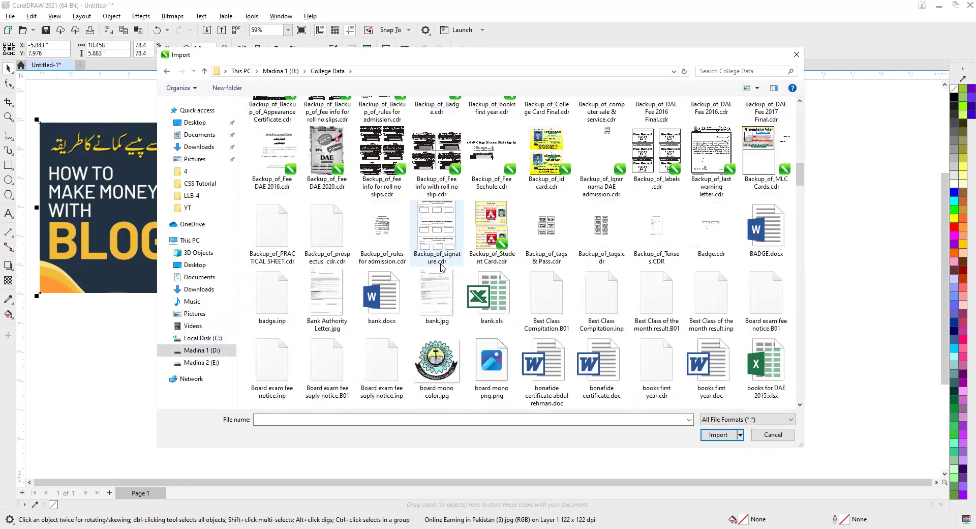
pyautogui.scroll(3, 441, 268)
pyautogui.scroll(-6, 441, 268)
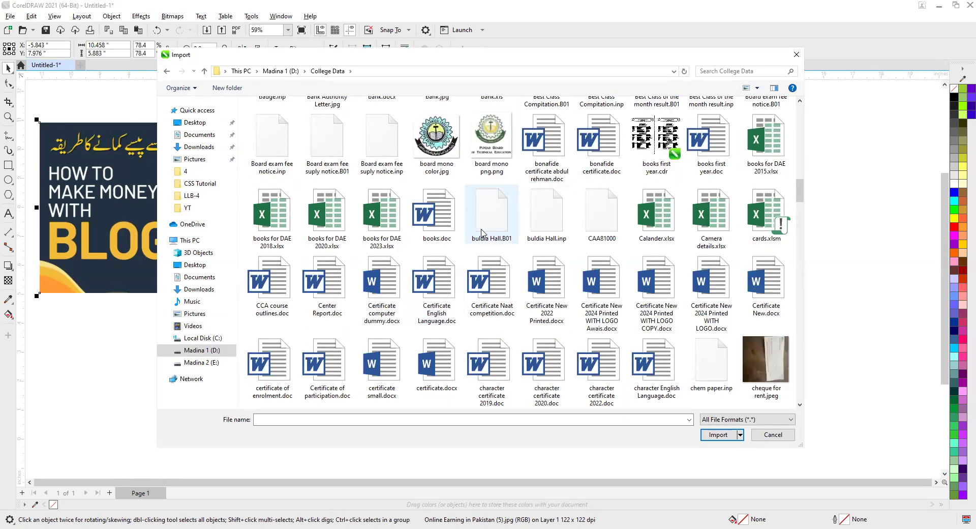
pyautogui.scroll(-3, 482, 232)
pyautogui.scroll(-3, 482, 232)
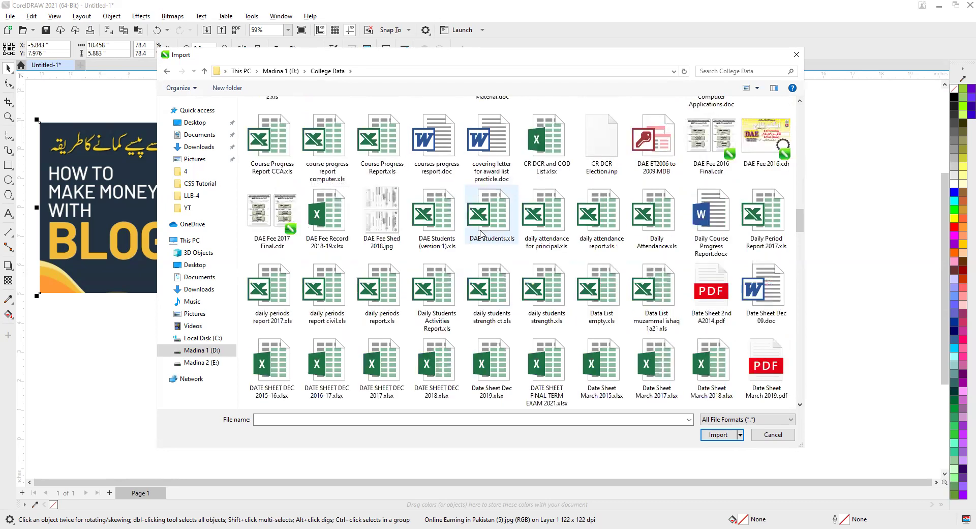
pyautogui.scroll(-4, 482, 234)
pyautogui.scroll(-4, 482, 235)
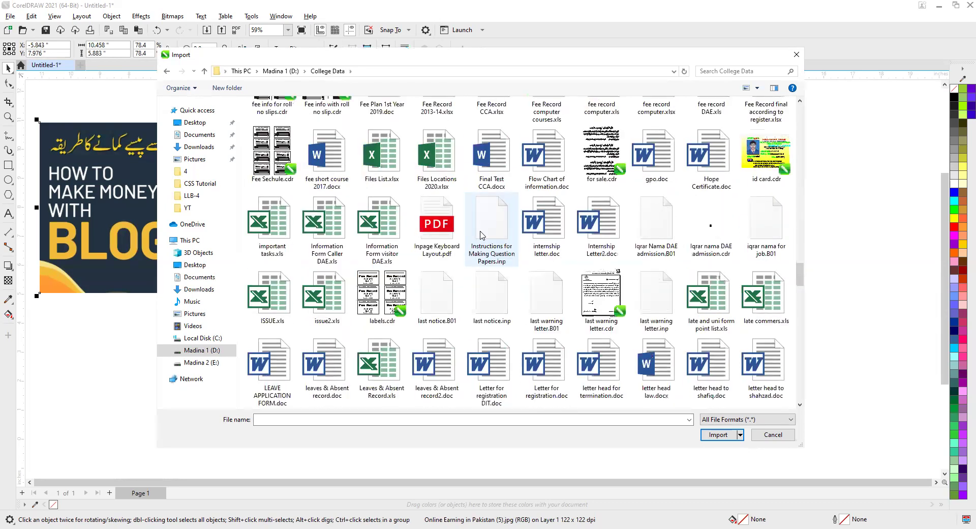
pyautogui.scroll(-5, 482, 234)
pyautogui.scroll(-5, 482, 234)
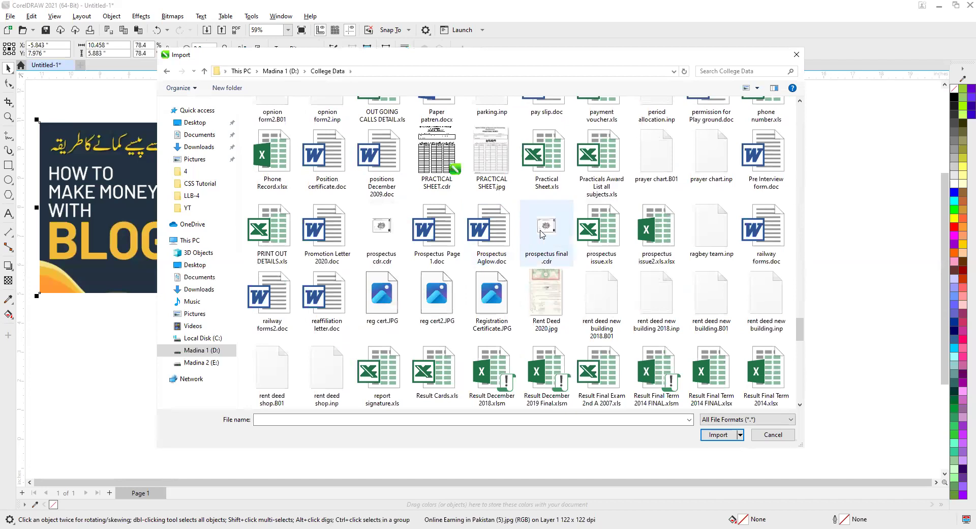
pyautogui.scroll(9, 542, 234)
pyautogui.scroll(10, 542, 234)
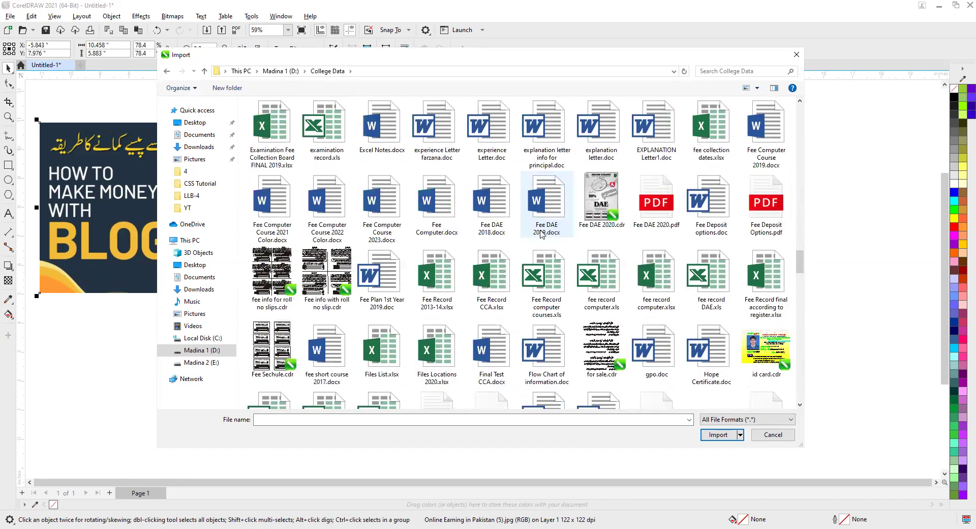
pyautogui.scroll(5, 542, 233)
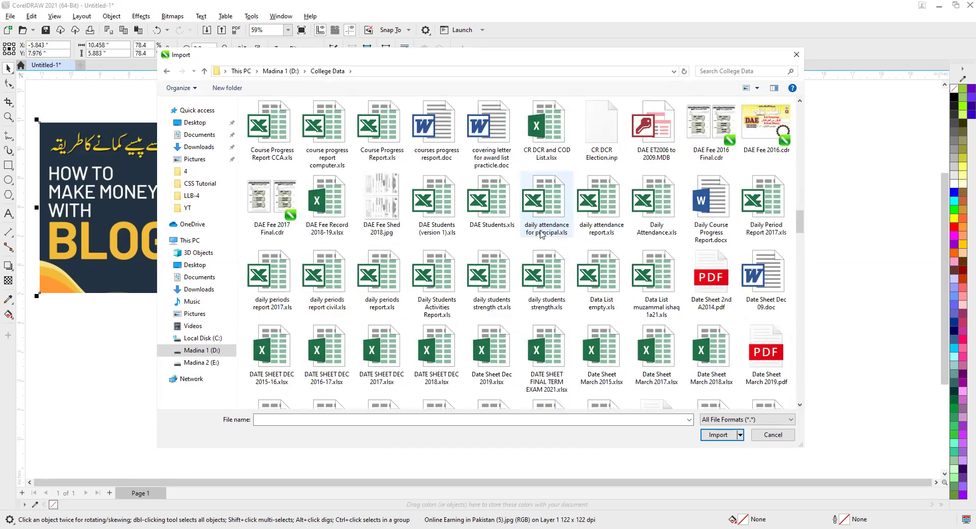
pyautogui.scroll(5, 541, 234)
pyautogui.scroll(3, 514, 178)
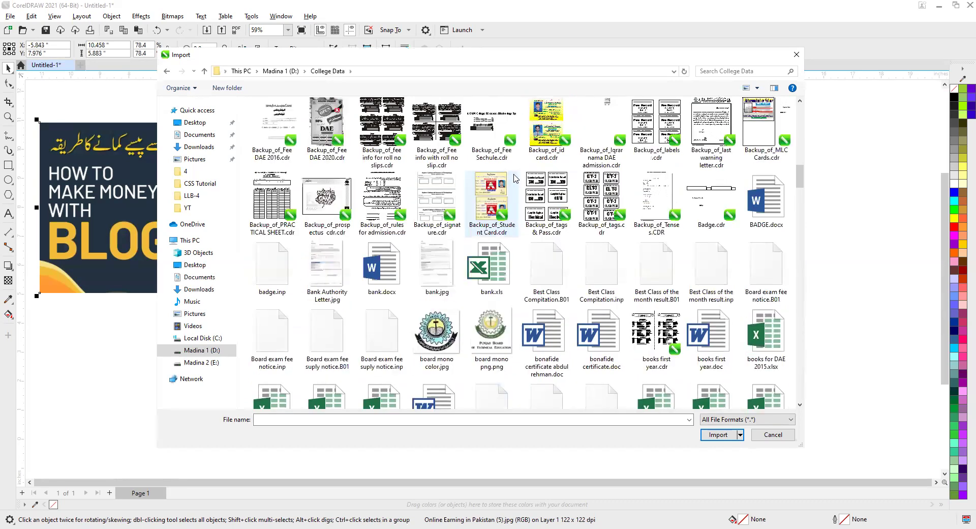
pyautogui.scroll(3, 627, 232)
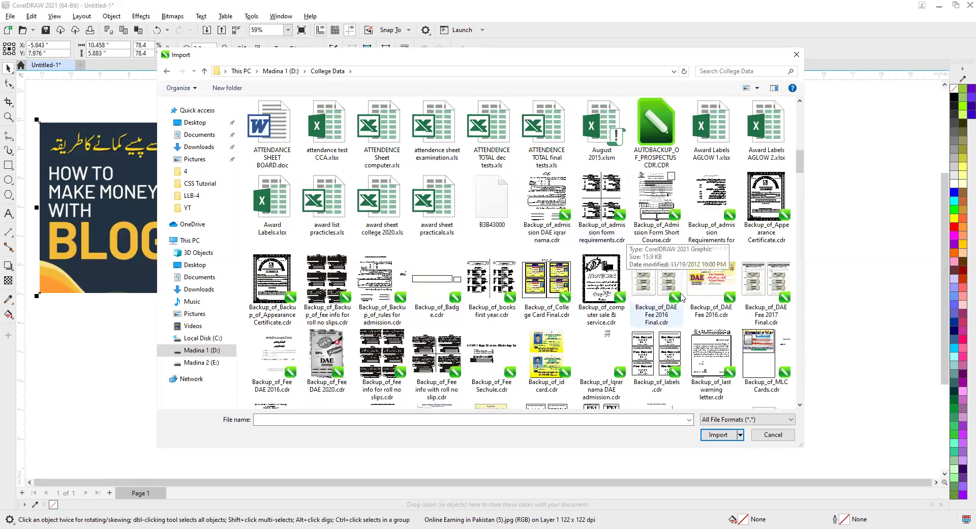
pyautogui.scroll(3, 676, 303)
# - Import aglow mono.jpg to the right of the page and enlarge it to about 8.3 by 9.3 inches
pyautogui.click(265, 190)
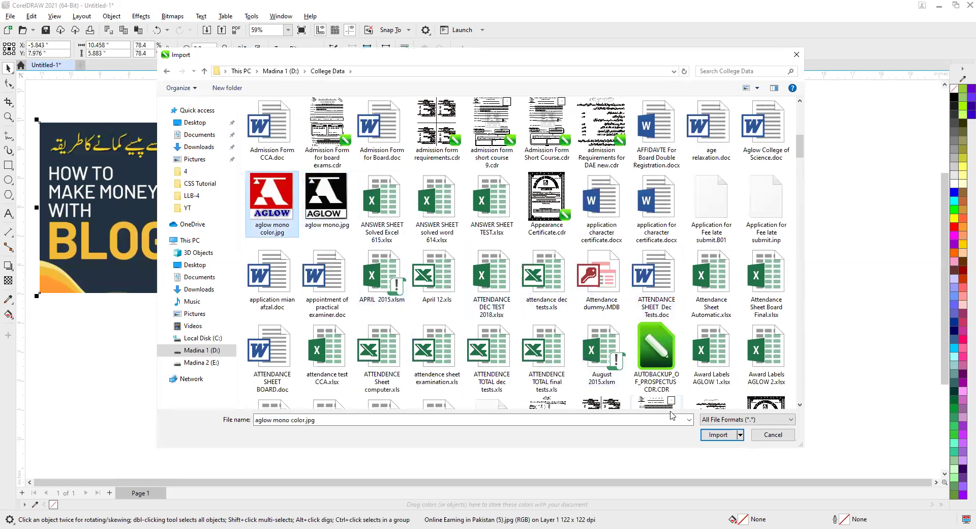
pyautogui.click(336, 208)
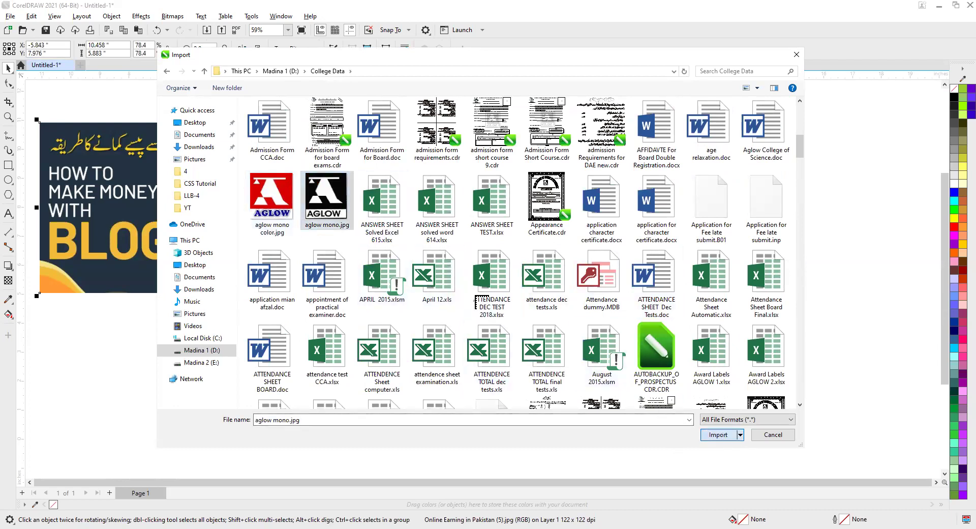
pyautogui.press('Return')
pyautogui.click(628, 126)
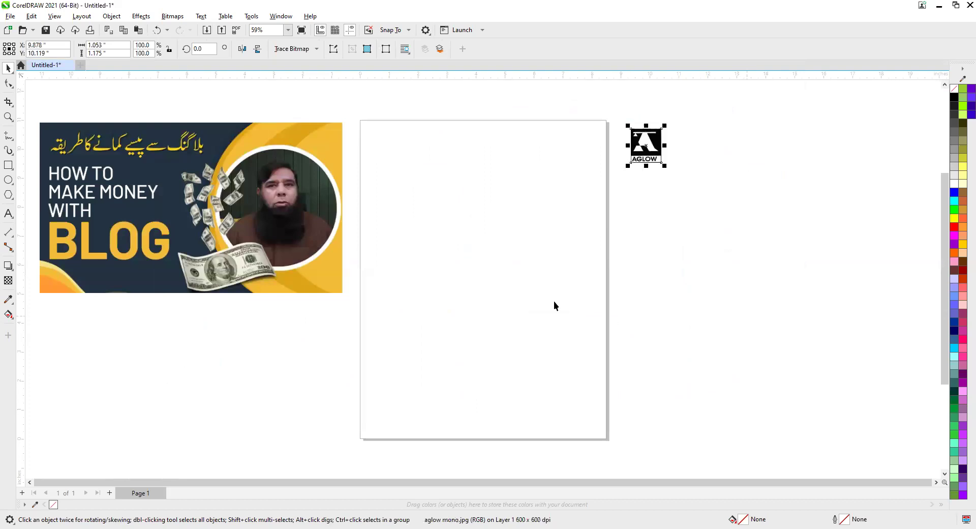
pyautogui.moveTo(664, 165); pyautogui.dragTo(772, 290)
pyautogui.moveTo(630, 157); pyautogui.dragTo(742, 285)
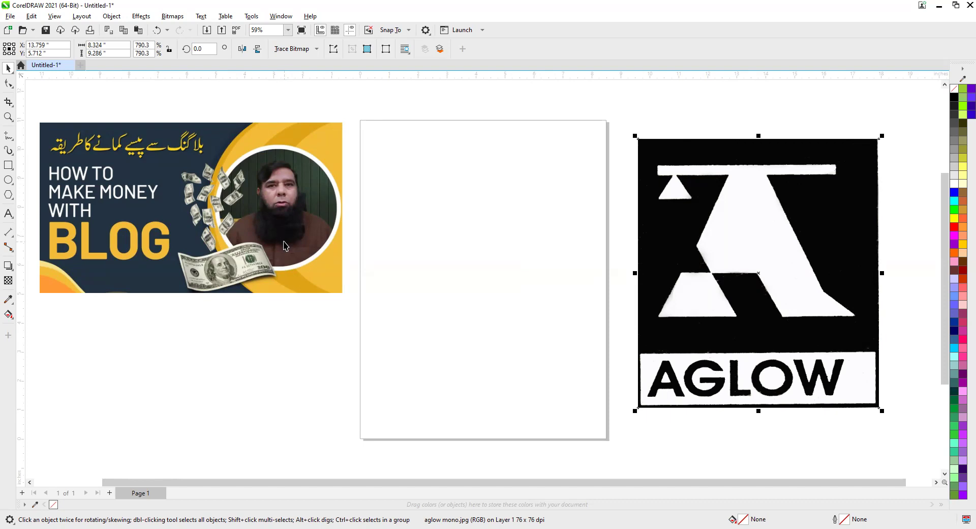
# - Delete the imported blog thumbnail image beside the page
pyautogui.click(254, 240)
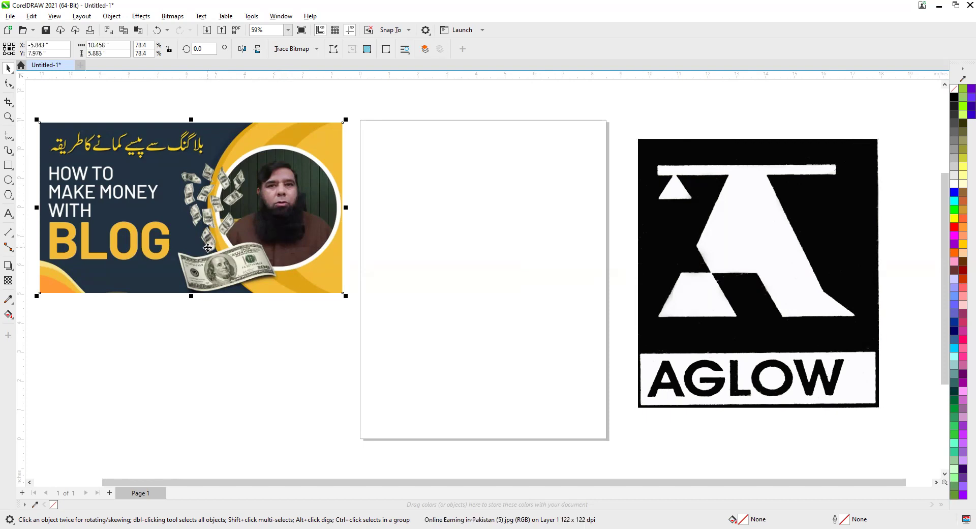
pyautogui.press('Delete')
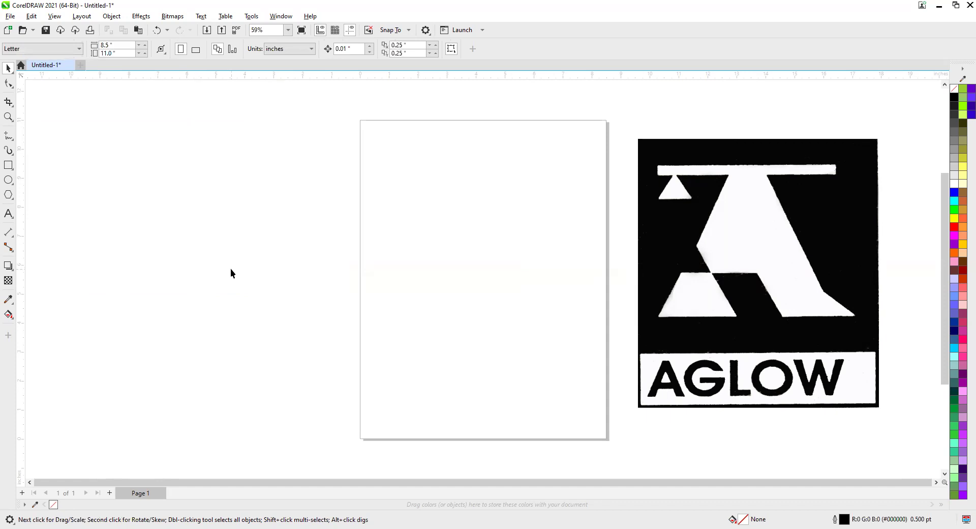
# - Draw a rectangle about 5.3 by 4.5 inches on the page
pyautogui.click(11, 170)
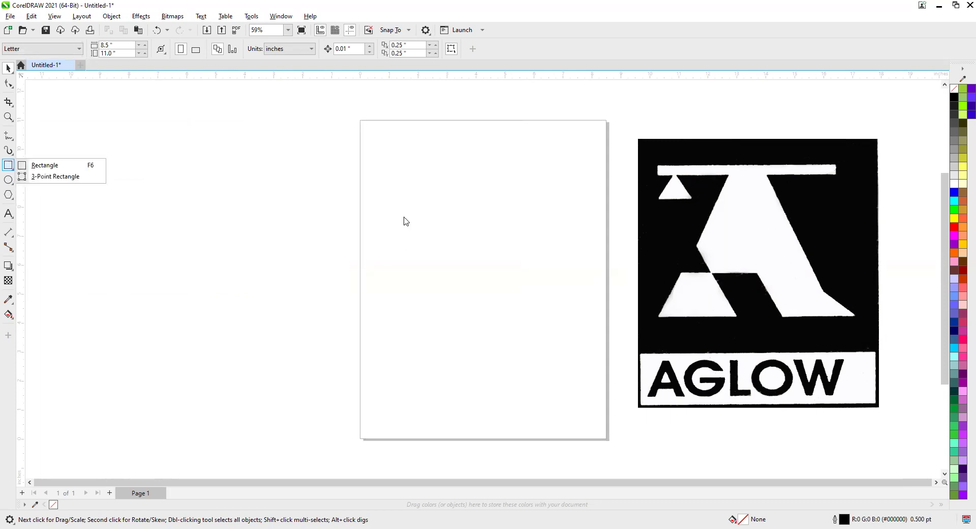
pyautogui.moveTo(379, 190); pyautogui.dragTo(534, 323)
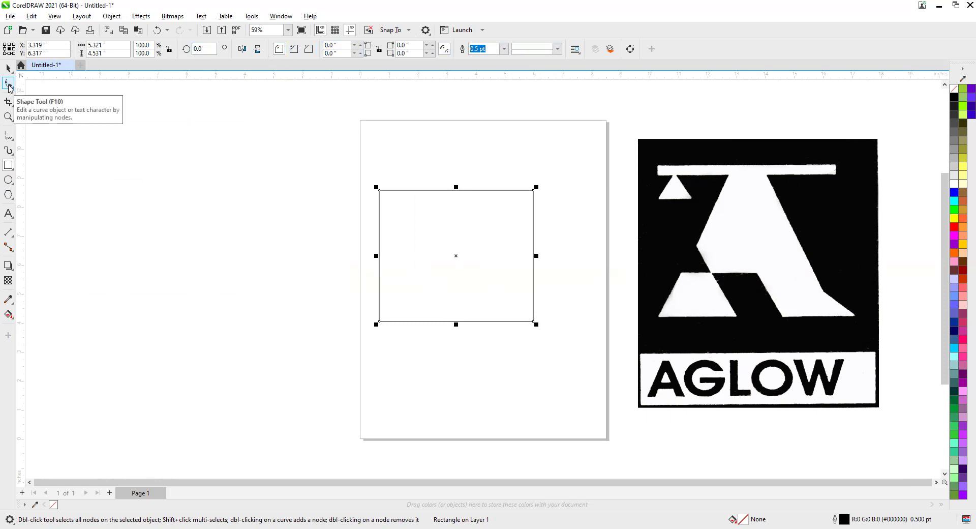
# - Try rounding the rectangle's corners with the Shape tool at radii of about 0.91 and 0.37 inches, and undo both changes
pyautogui.click(9, 87)
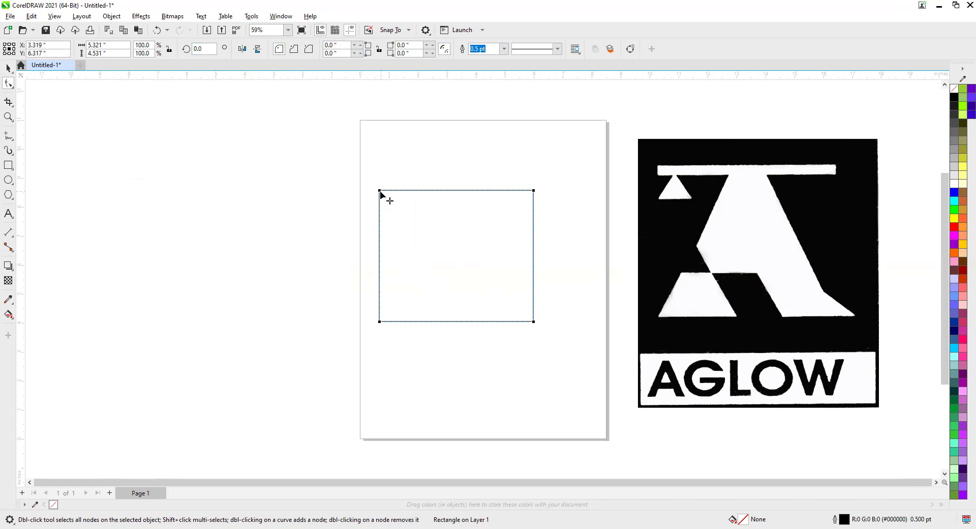
pyautogui.moveTo(379, 192); pyautogui.dragTo(407, 198)
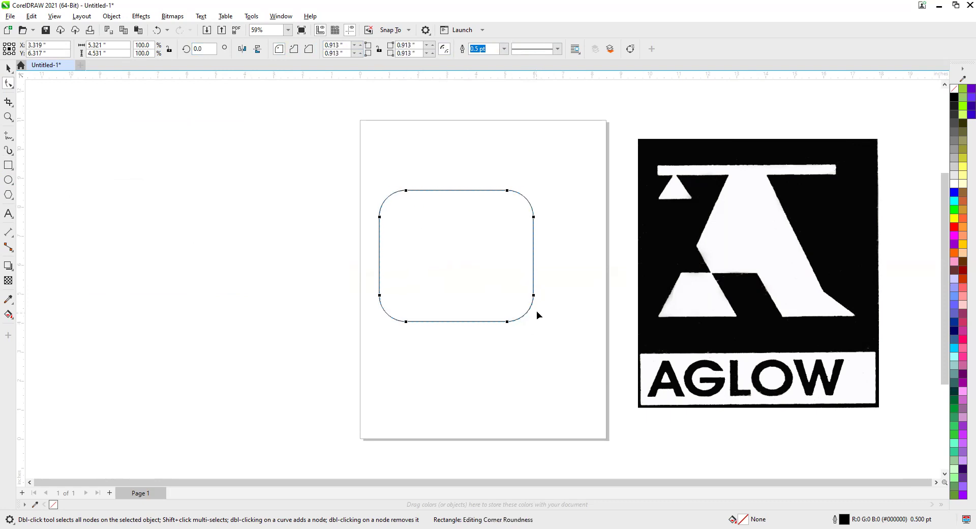
pyautogui.moveTo(535, 298); pyautogui.dragTo(536, 322)
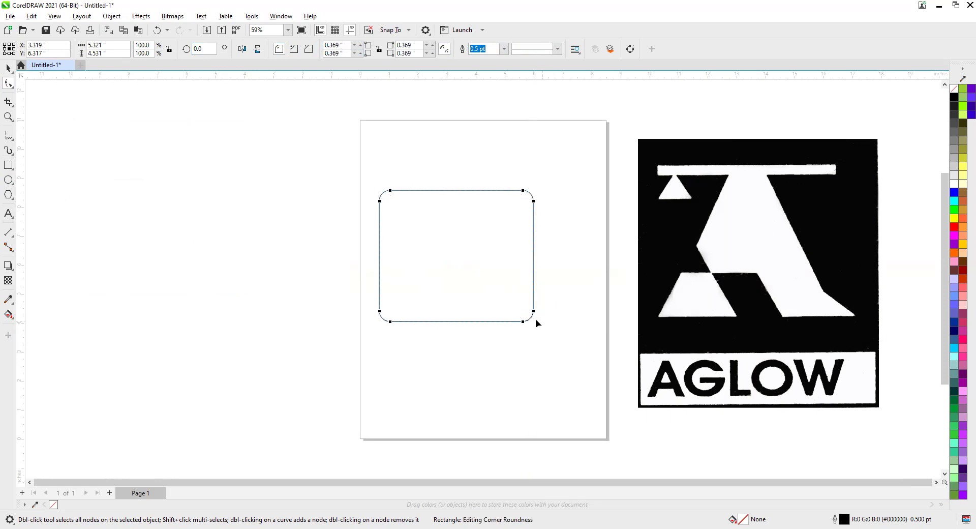
pyautogui.hotkey('ctrl', 'z')
pyautogui.hotkey('ctrl', 'z')
# - Convert the rectangle to curves and shift its top edge up and to the left into a slanted shape
pyautogui.click(112, 16)
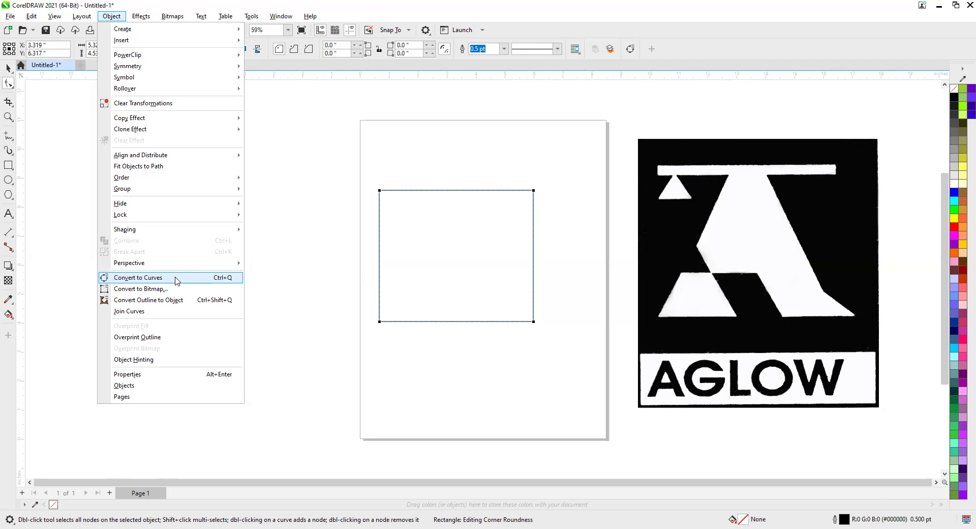
pyautogui.click(175, 279)
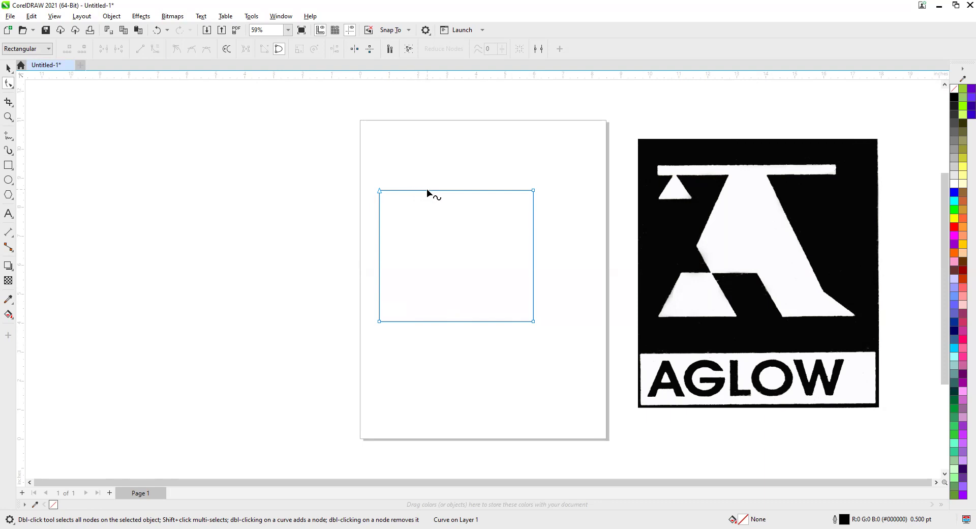
pyautogui.click(441, 190)
pyautogui.moveTo(442, 193); pyautogui.dragTo(426, 168)
pyautogui.click(301, 171)
pyautogui.click(405, 167)
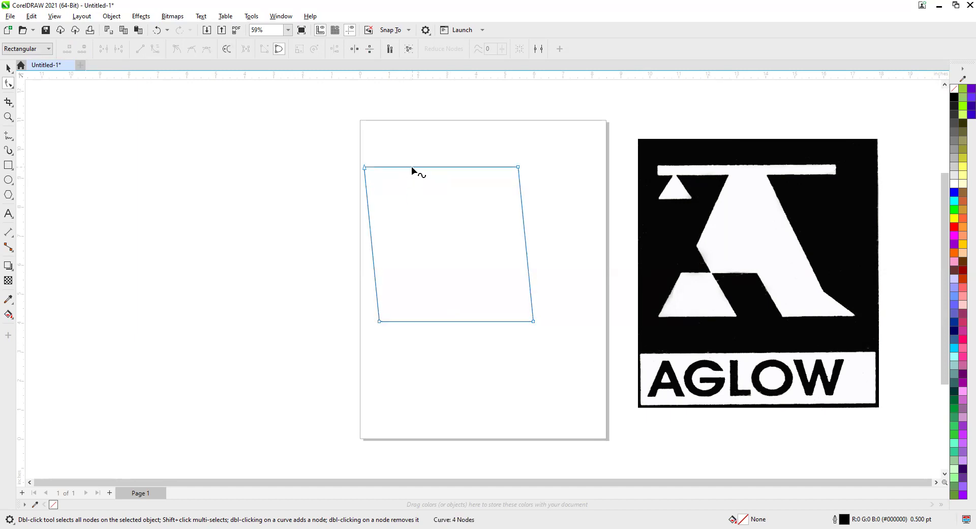
# - Add a node on the shape's top edge and move the nodes to form an irregular five-point outline
pyautogui.click(401, 167)
pyautogui.click(68, 50)
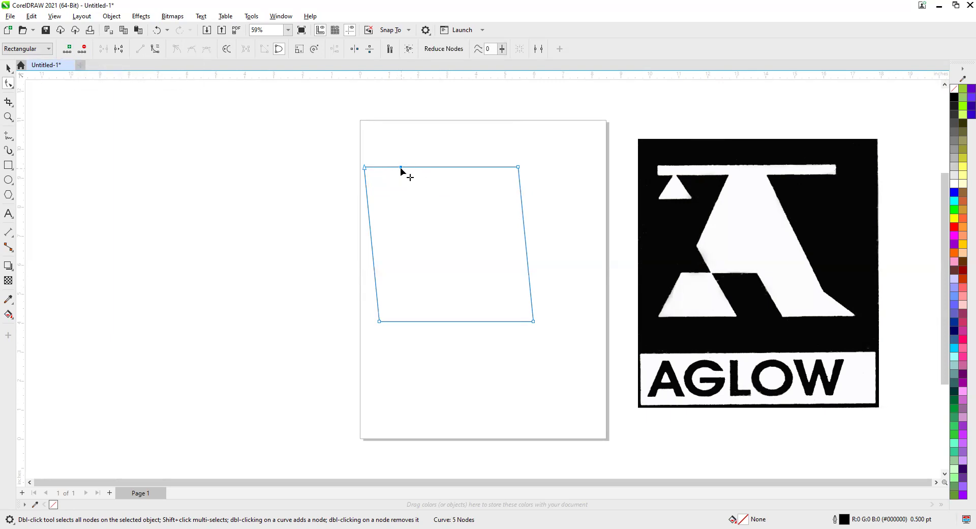
pyautogui.moveTo(400, 168); pyautogui.dragTo(462, 118)
pyautogui.moveTo(364, 168); pyautogui.dragTo(420, 171)
pyautogui.moveTo(523, 170); pyautogui.dragTo(622, 252)
pyautogui.moveTo(421, 171); pyautogui.dragTo(278, 197)
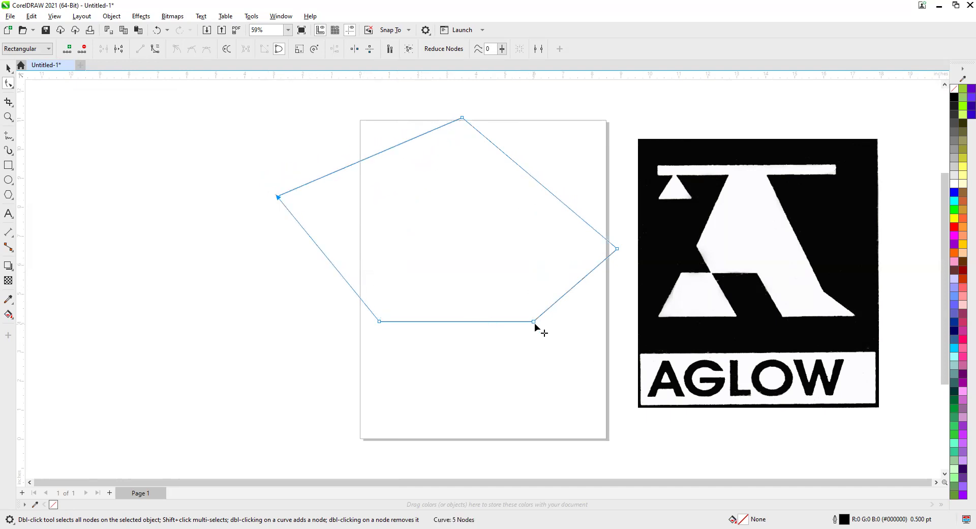
pyautogui.moveTo(533, 322); pyautogui.dragTo(410, 168)
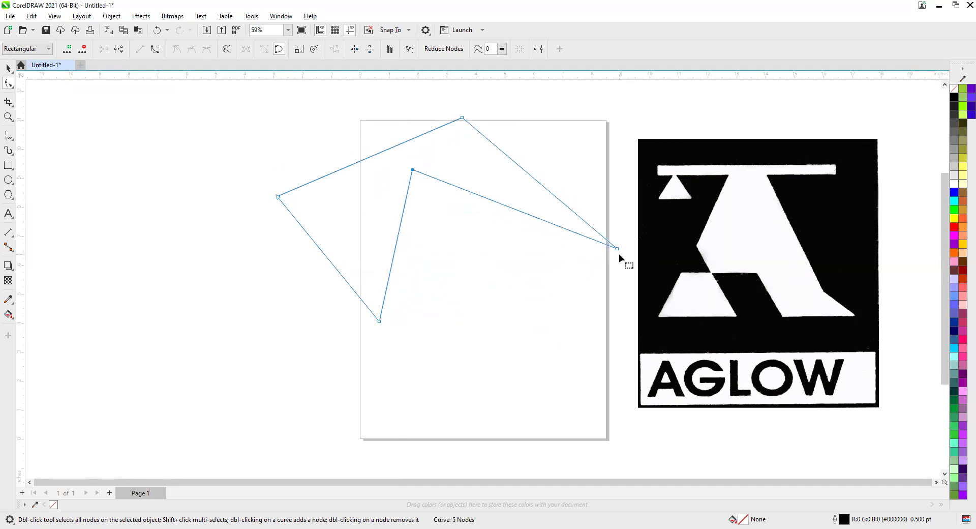
# - Shift the right and inner nodes of the outline to the left, and delete the inner and top nodes to leave a triangle
pyautogui.moveTo(615, 250); pyautogui.dragTo(559, 233)
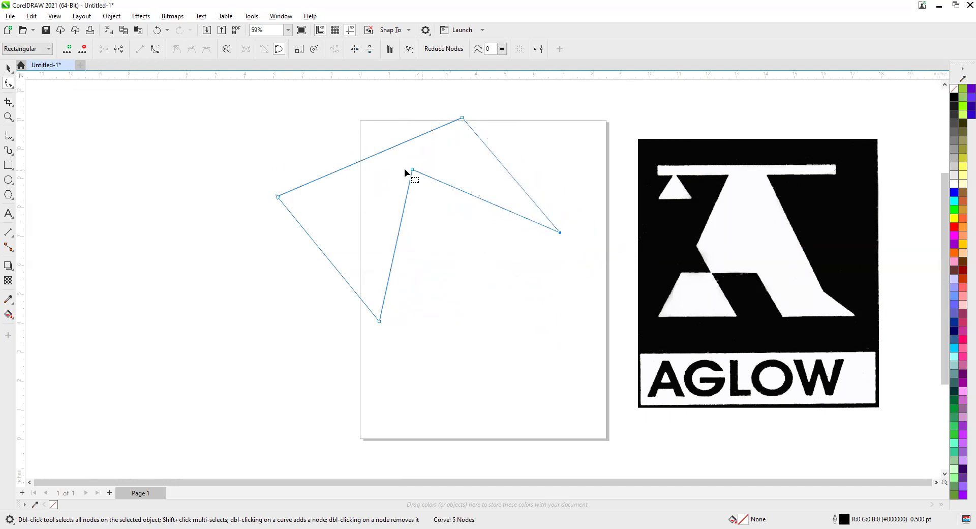
pyautogui.moveTo(412, 170); pyautogui.dragTo(391, 170)
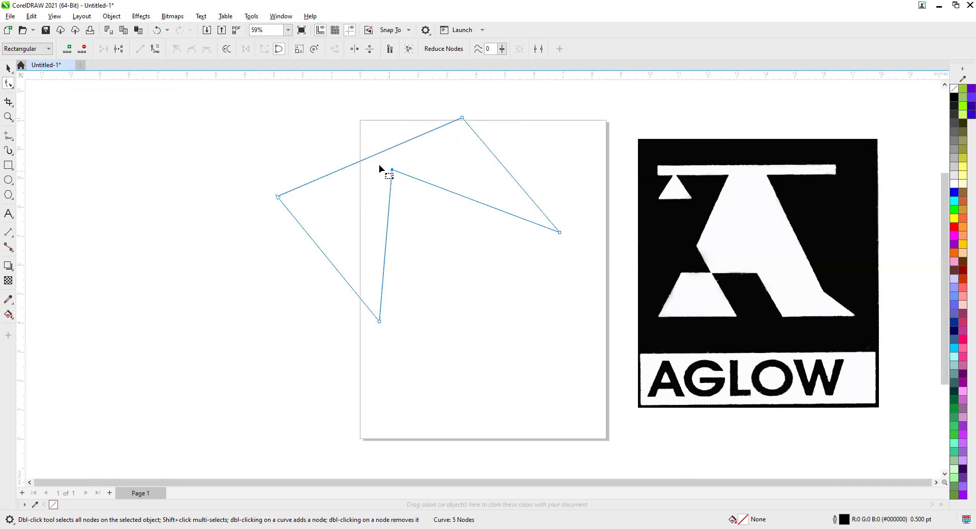
pyautogui.click(82, 50)
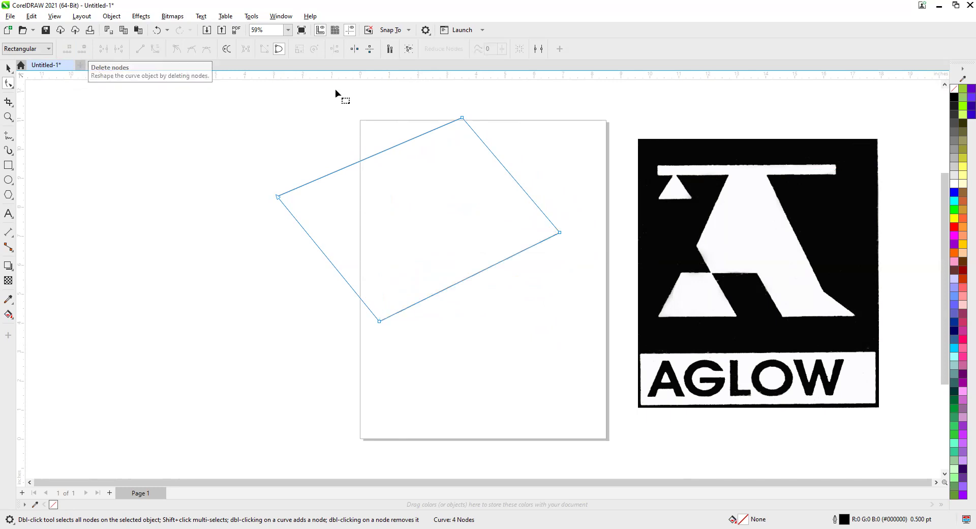
pyautogui.click(462, 117)
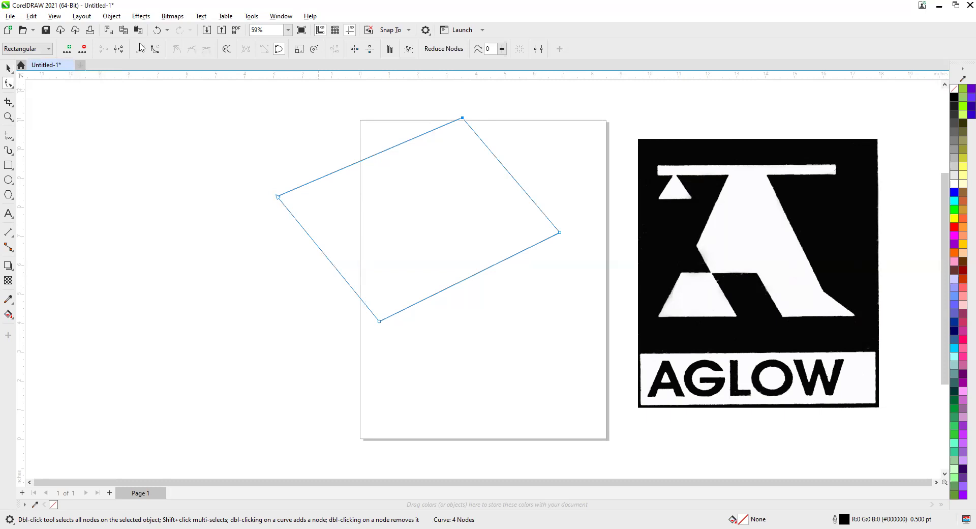
pyautogui.click(86, 49)
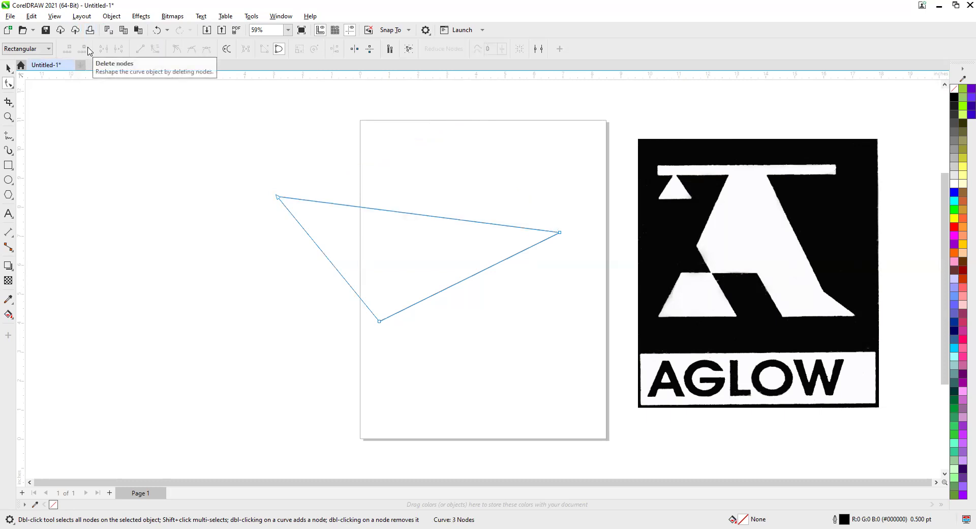
# - Add a node on the triangle's upper edge and pull it up and to the left into a four-sided outline
pyautogui.click(354, 206)
pyautogui.click(67, 49)
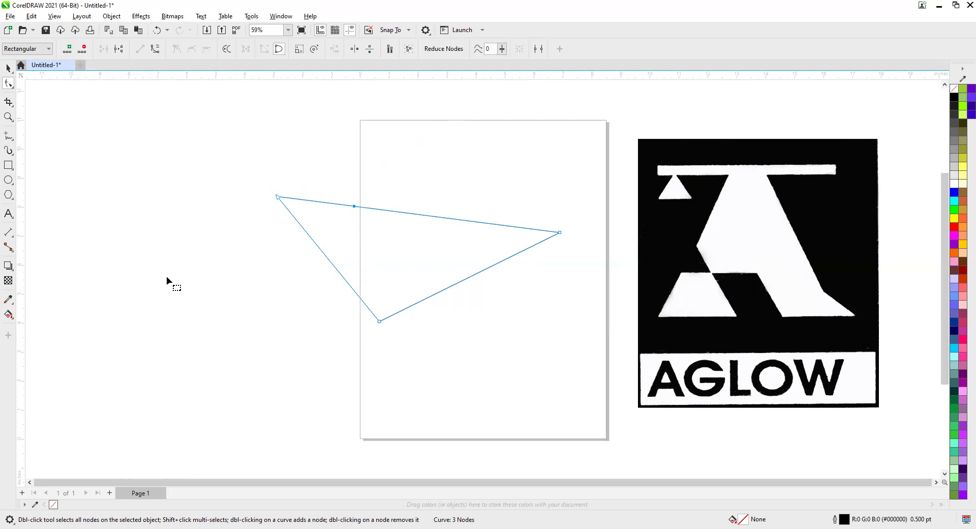
pyautogui.moveTo(356, 209); pyautogui.dragTo(325, 151)
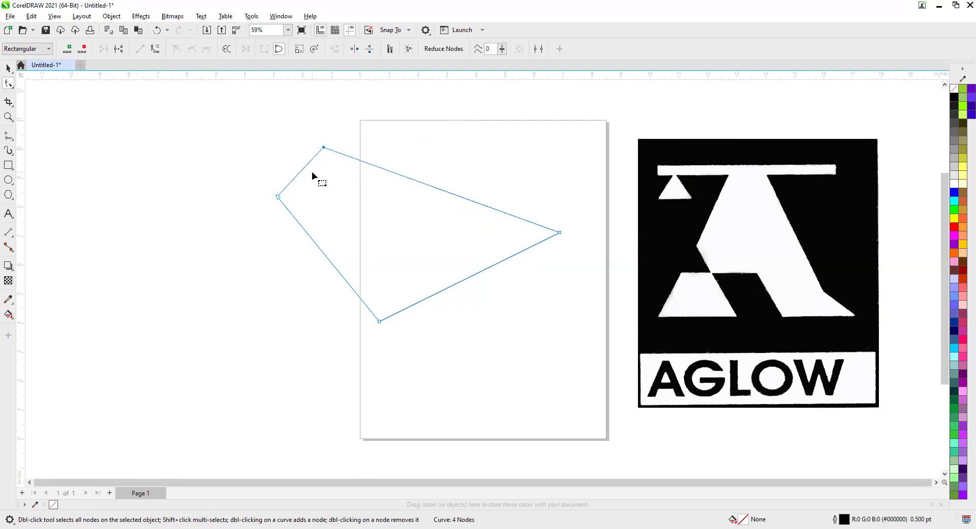
# - Add two more nodes along the long upper edge and move both outward to form a six-sided outline
pyautogui.click(383, 168)
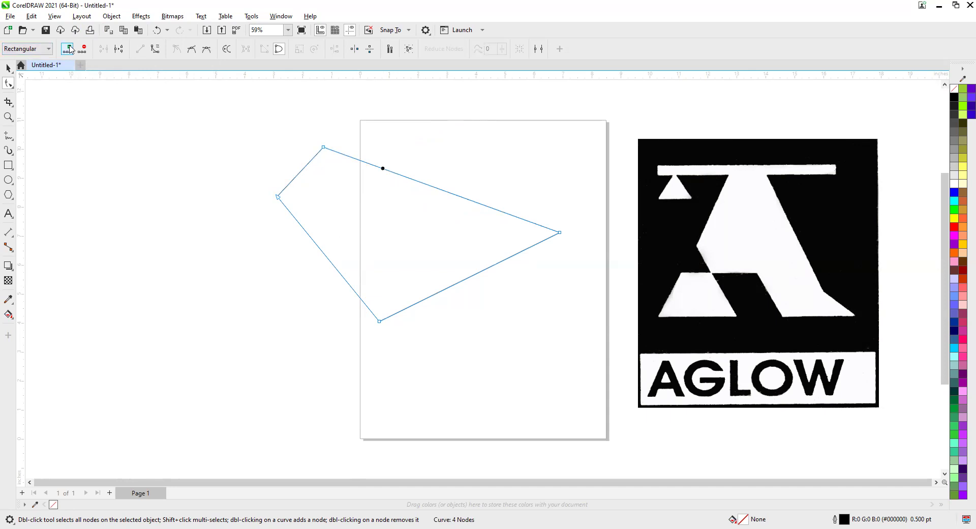
pyautogui.click(432, 186)
pyautogui.click(67, 49)
pyautogui.click(432, 186)
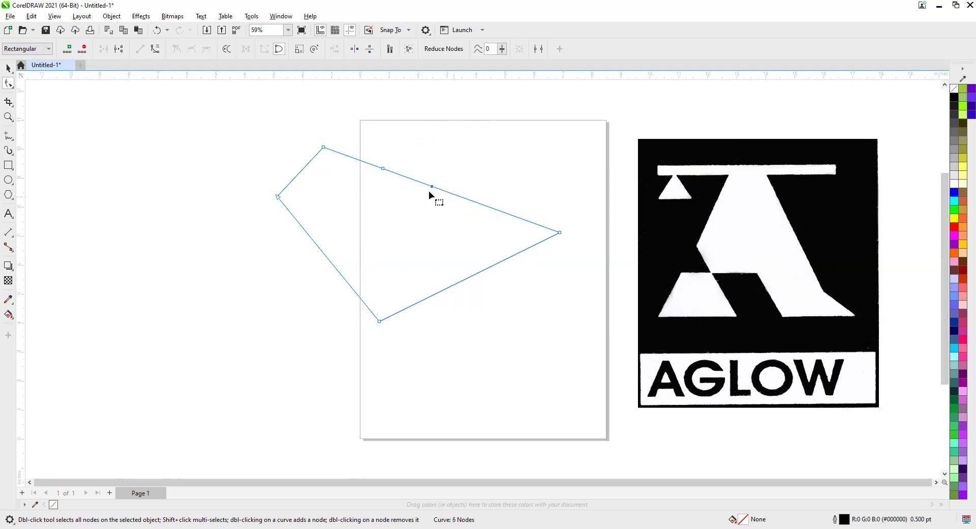
pyautogui.moveTo(432, 186); pyautogui.dragTo(481, 164)
pyautogui.moveTo(383, 169); pyautogui.dragTo(403, 138)
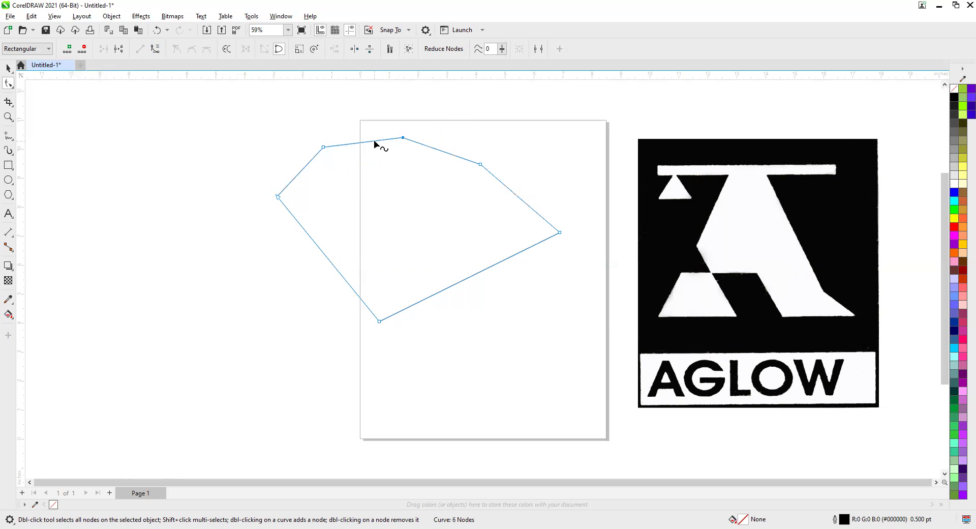
# - Break the curve at its top node, pull the two loose ends apart and move the neighbouring nodes towards each other
pyautogui.click(118, 50)
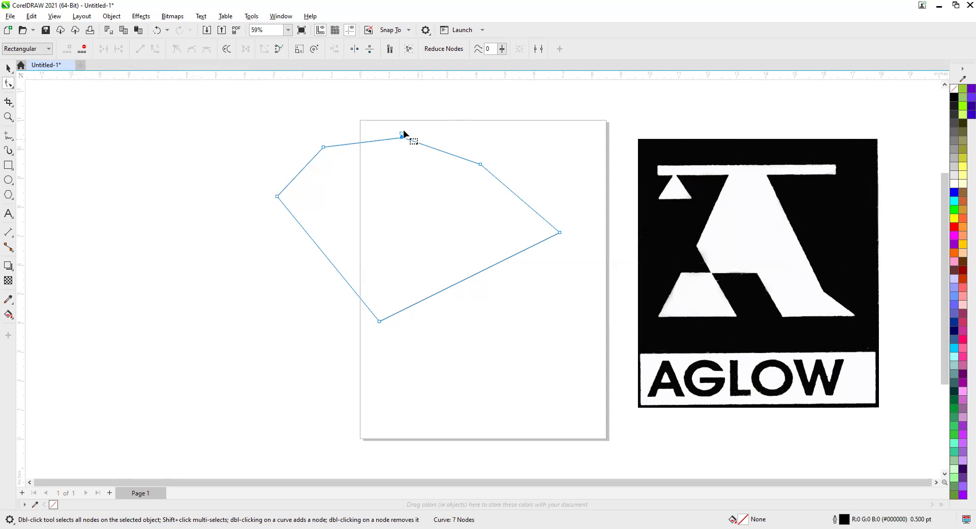
pyautogui.moveTo(402, 137); pyautogui.dragTo(300, 108)
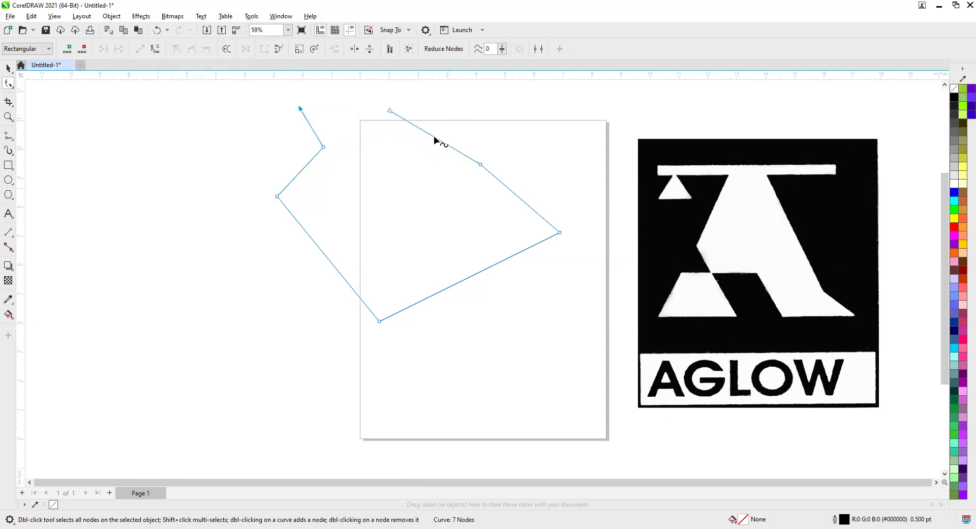
pyautogui.moveTo(389, 111); pyautogui.dragTo(477, 107)
pyautogui.moveTo(324, 147); pyautogui.dragTo(398, 158)
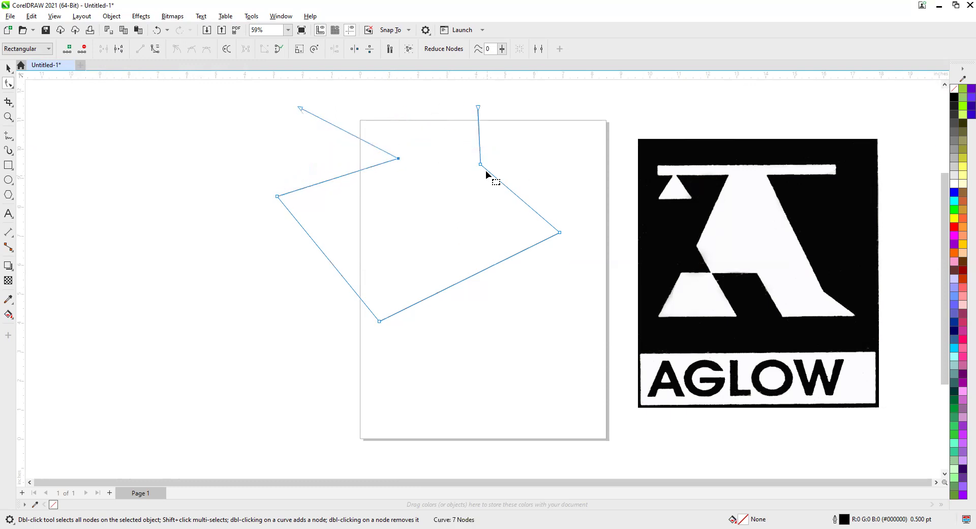
pyautogui.moveTo(481, 164); pyautogui.dragTo(410, 158)
pyautogui.moveTo(479, 108); pyautogui.dragTo(493, 100)
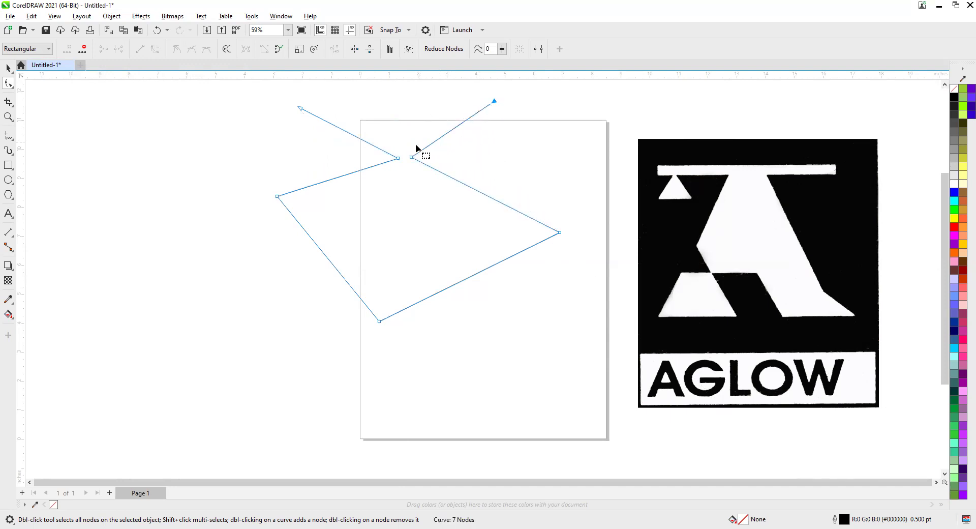
# - Break the curve at the inner node below the upper-right loose end and delete the detached line segment
pyautogui.click(411, 158)
pyautogui.click(118, 50)
pyautogui.moveTo(412, 154); pyautogui.dragTo(423, 173)
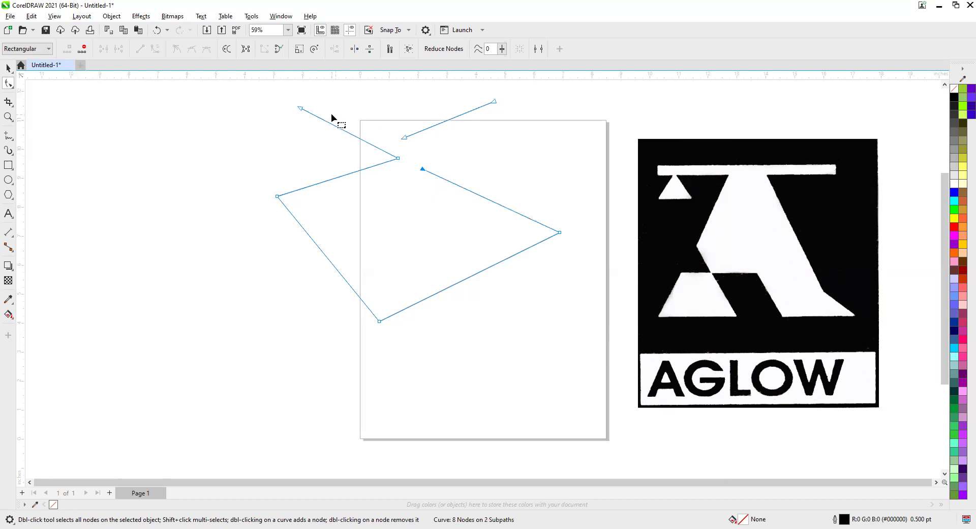
pyautogui.click(440, 123)
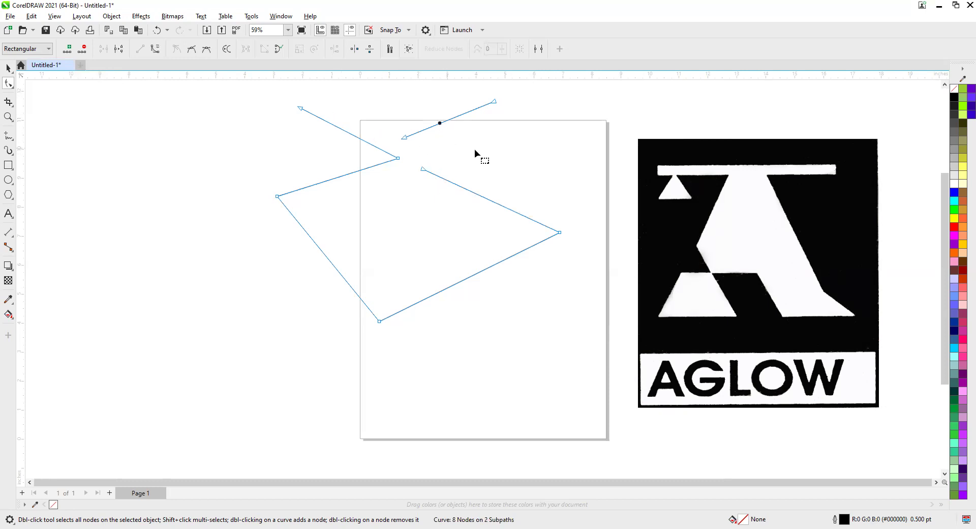
pyautogui.press('Delete')
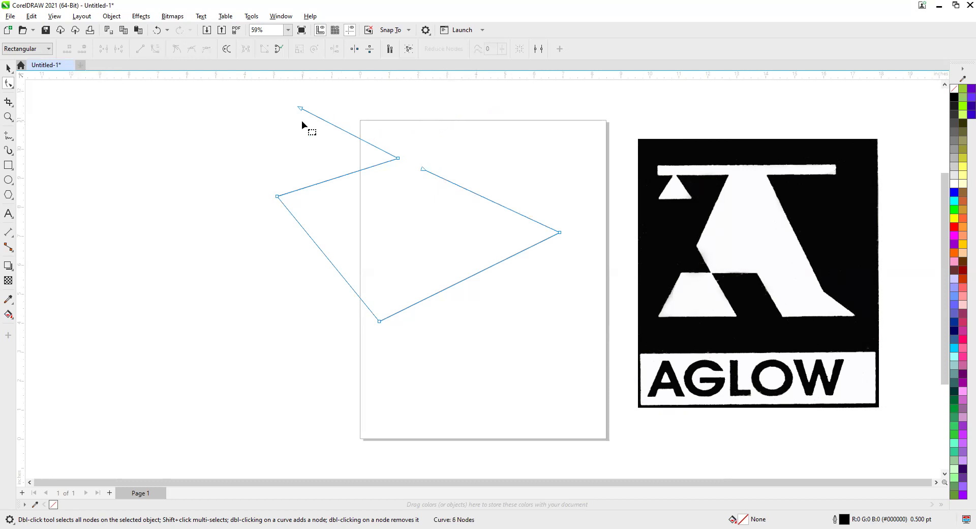
# - Bring the two open end nodes together to close the outline, and move the joined node to the right
pyautogui.moveTo(300, 109); pyautogui.dragTo(447, 158)
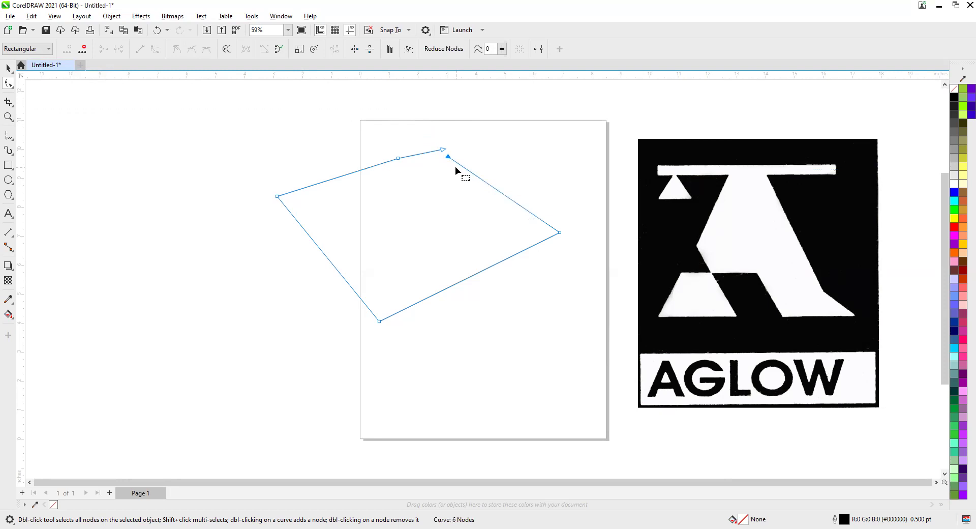
pyautogui.scroll(5, 454, 166)
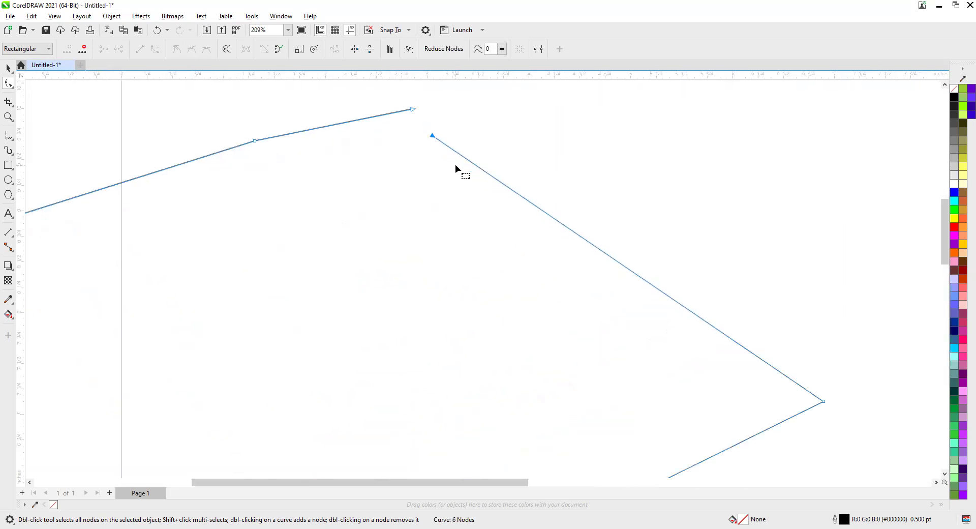
pyautogui.moveTo(431, 133); pyautogui.dragTo(413, 108)
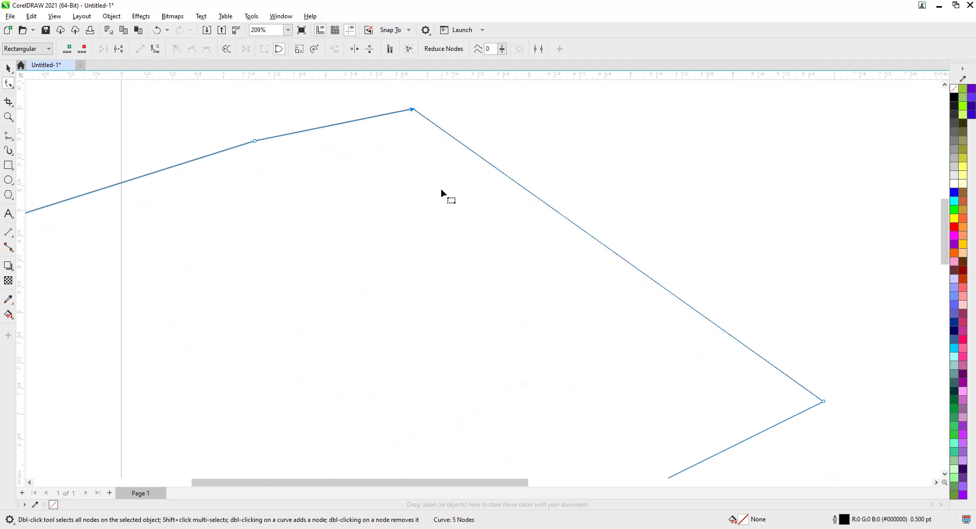
pyautogui.scroll(-3, 413, 127)
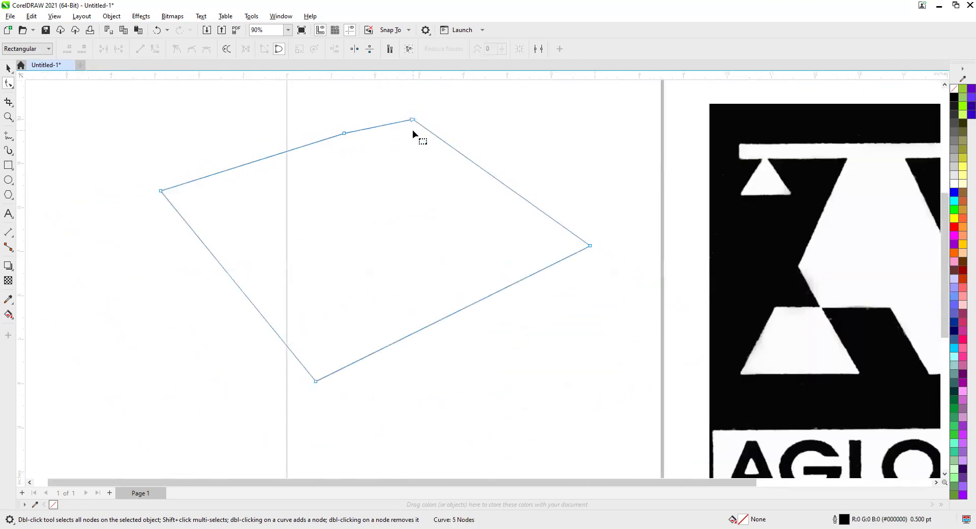
pyautogui.scroll(-1, 413, 133)
pyautogui.moveTo(415, 125); pyautogui.dragTo(489, 155)
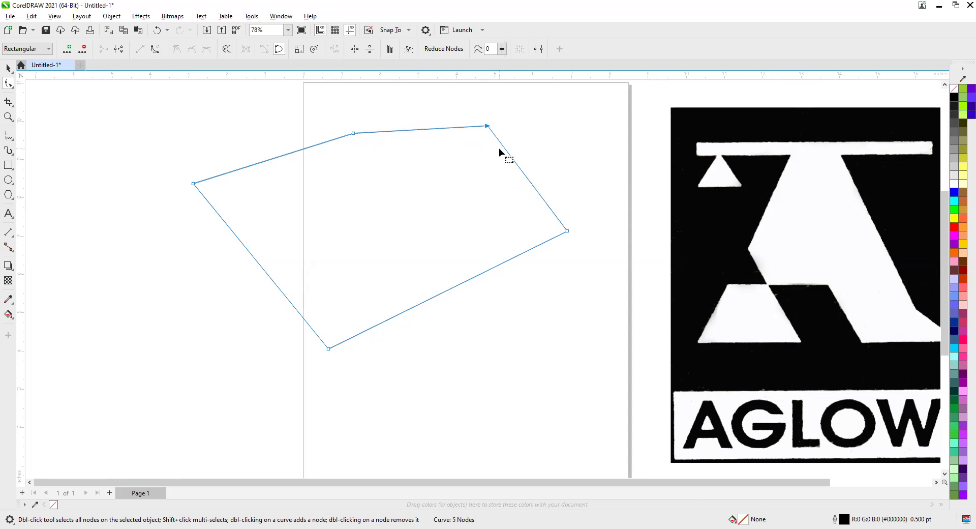
# - Break the curve at the upper-right node, place its two ends a small gap apart and select both end nodes
pyautogui.click(122, 53)
pyautogui.click(377, 167)
pyautogui.moveTo(487, 126)
pyautogui.mouseDown()
pyautogui.moveTo(500, 122)
pyautogui.moveTo(489, 118)
pyautogui.mouseUp()
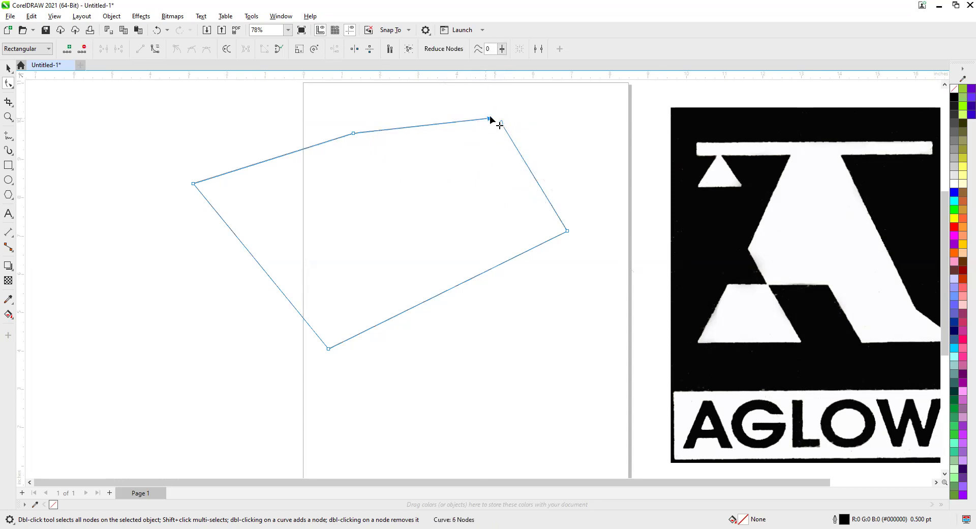
pyautogui.scroll(5, 499, 129)
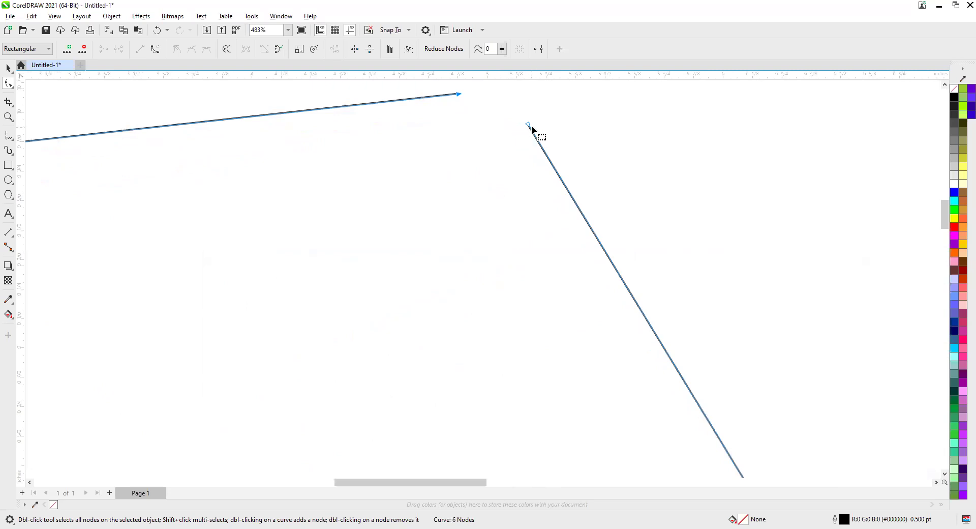
pyautogui.moveTo(531, 126); pyautogui.dragTo(471, 101)
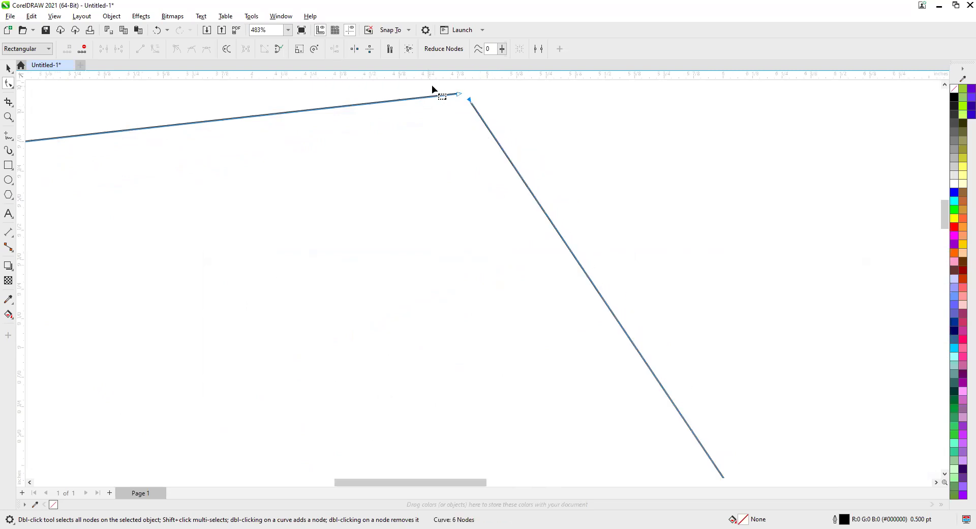
pyautogui.moveTo(492, 114); pyautogui.dragTo(494, 116)
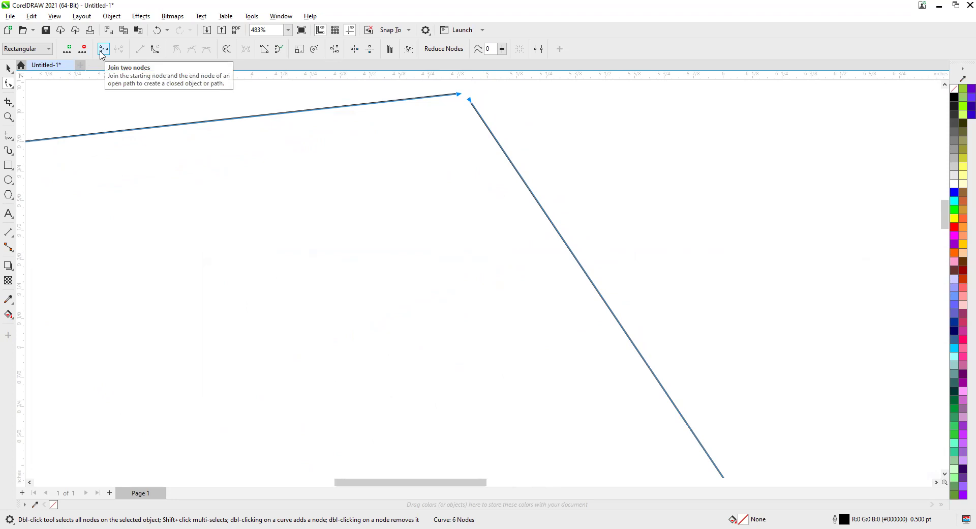
# - Deselect the outline and examine the gap between its two open ends up close with the Pick tool
pyautogui.click(508, 100)
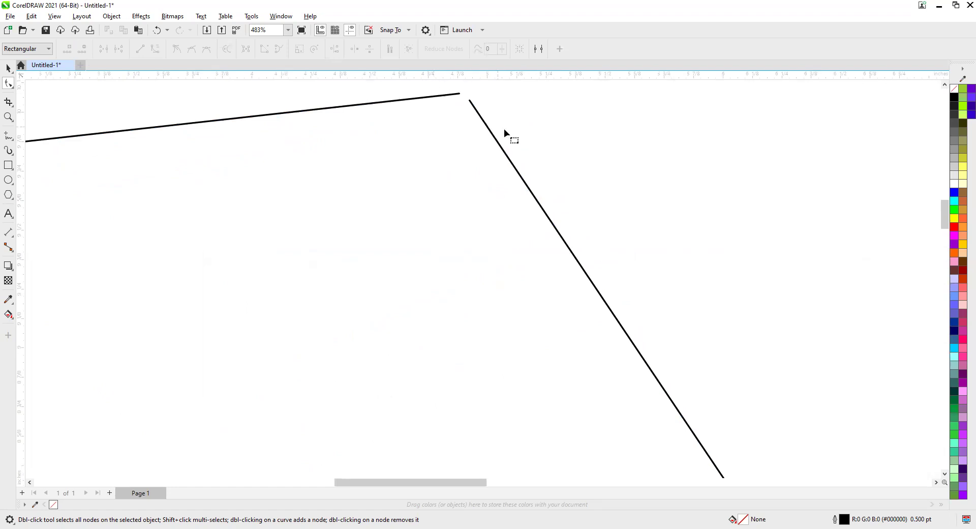
pyautogui.click(8, 67)
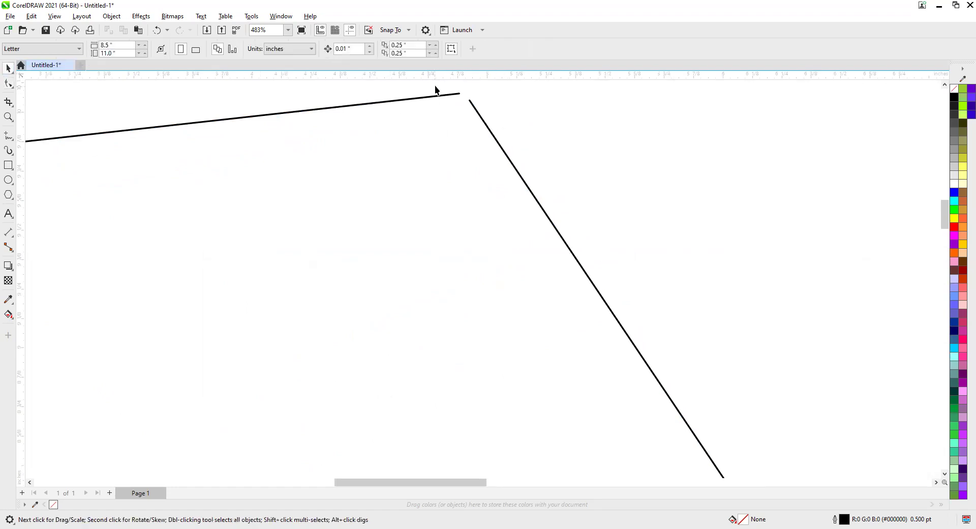
pyautogui.moveTo(485, 118); pyautogui.dragTo(473, 129)
pyautogui.scroll(2, 472, 125)
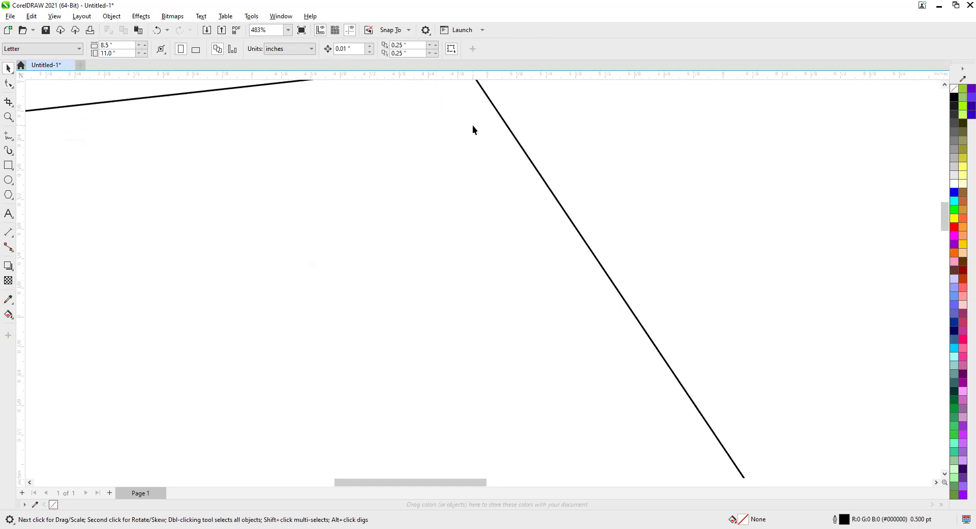
pyautogui.scroll(4, 471, 125)
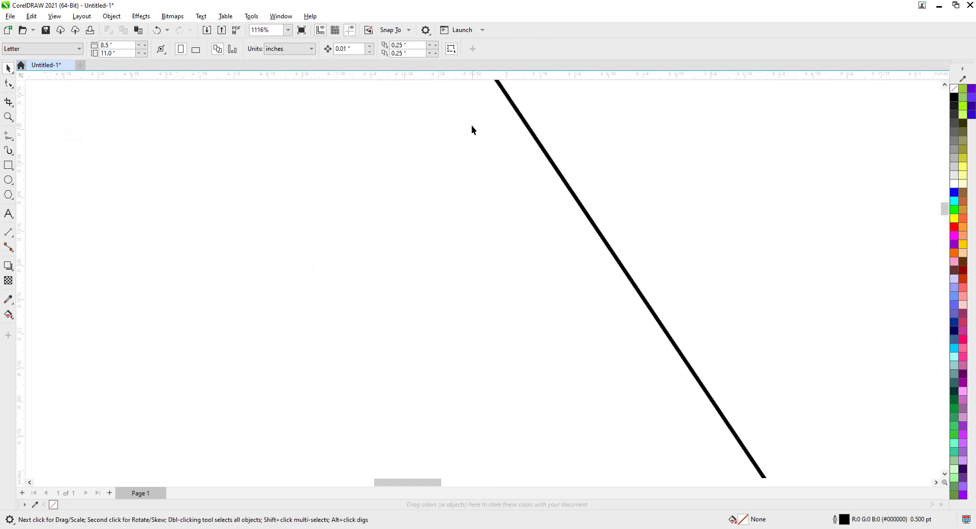
pyautogui.scroll(-8, 471, 125)
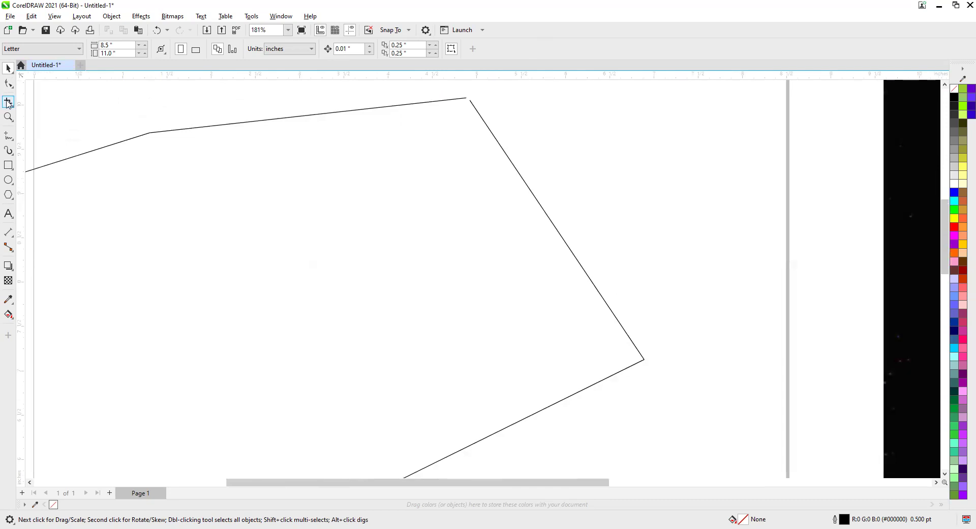
# - Select both end nodes at the outline's upper-right gap with the Shape tool and join them
pyautogui.press('F10')
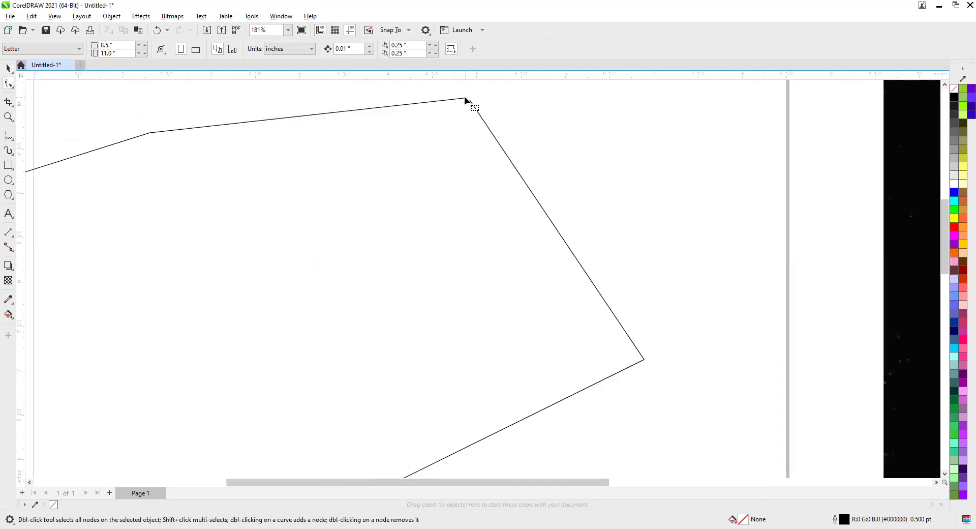
pyautogui.click(465, 97)
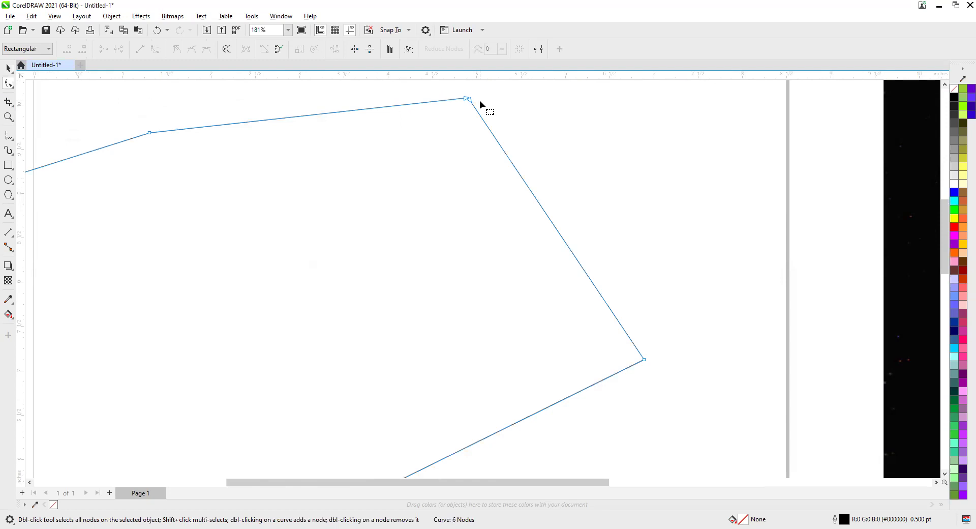
pyautogui.scroll(1, 480, 99)
pyautogui.scroll(3, 475, 150)
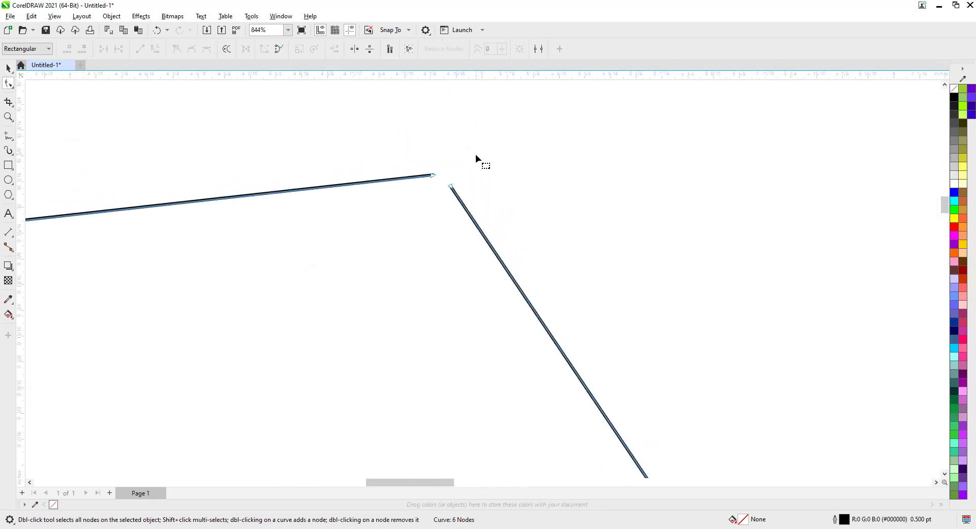
pyautogui.scroll(5, 474, 154)
pyautogui.click(390, 196)
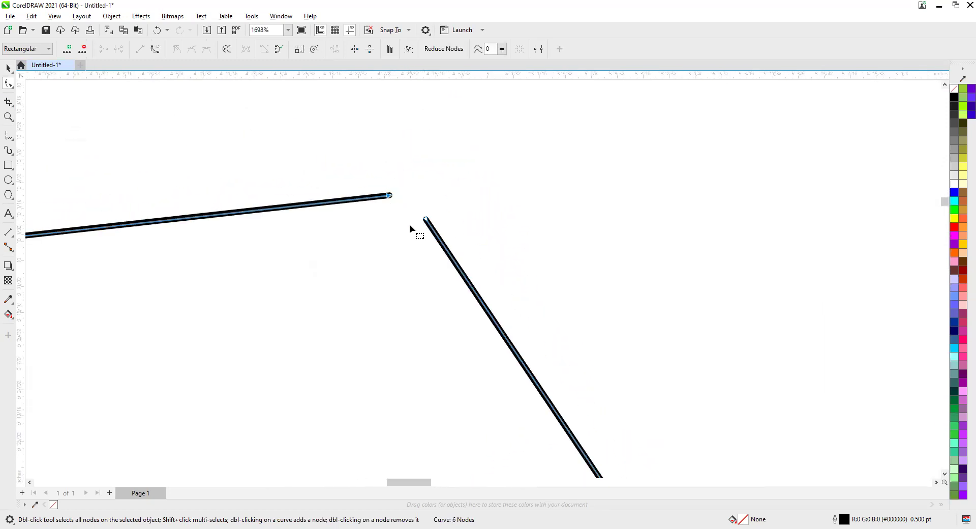
pyautogui.keyDown('shift'); pyautogui.click(425, 219); pyautogui.keyUp('shift')
pyautogui.click(103, 49)
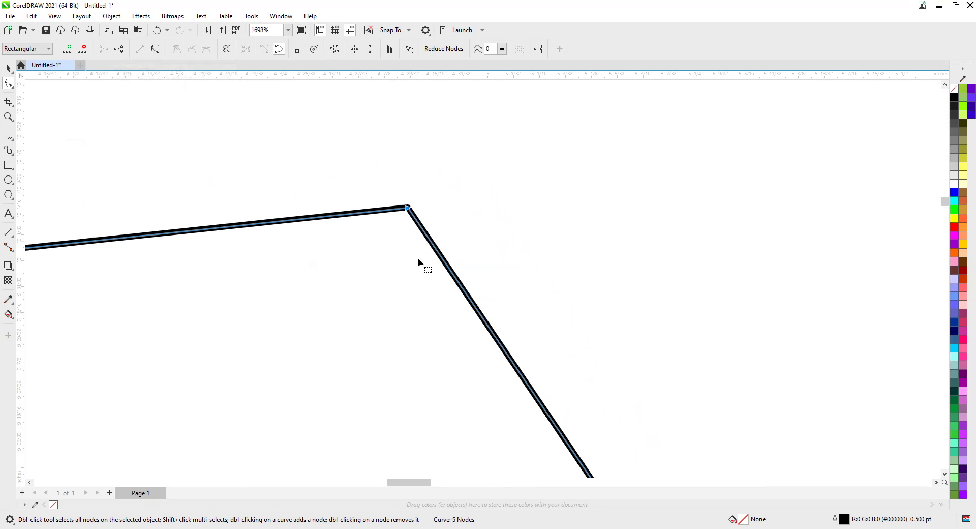
pyautogui.scroll(-6, 431, 257)
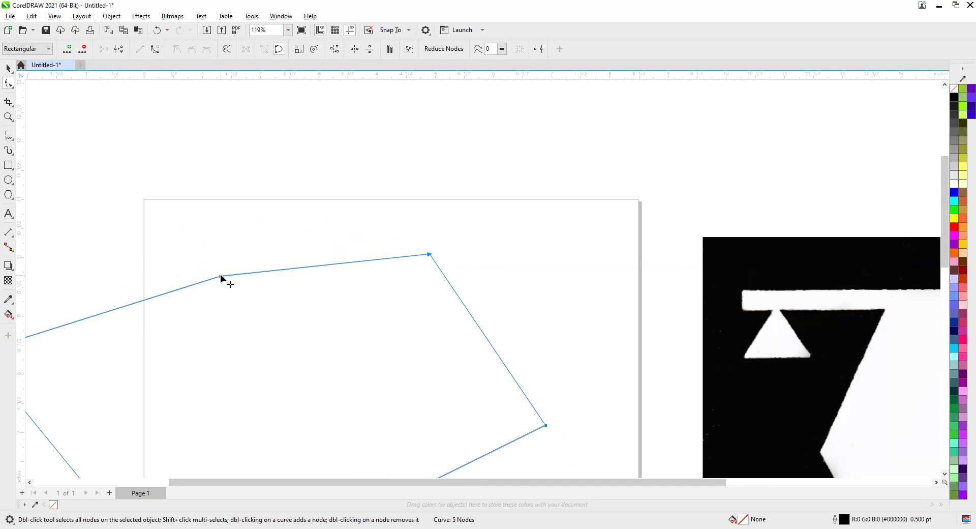
# - Convert the outline's straight segments to curves and move the whole outline up and to the right
pyautogui.click(156, 51)
pyautogui.moveTo(227, 267); pyautogui.dragTo(284, 190)
pyautogui.click(266, 179)
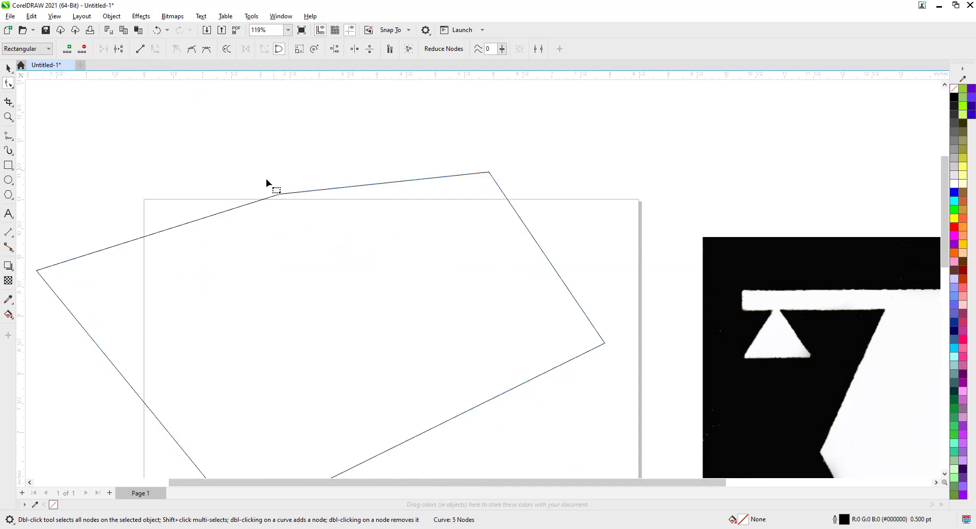
pyautogui.click(280, 195)
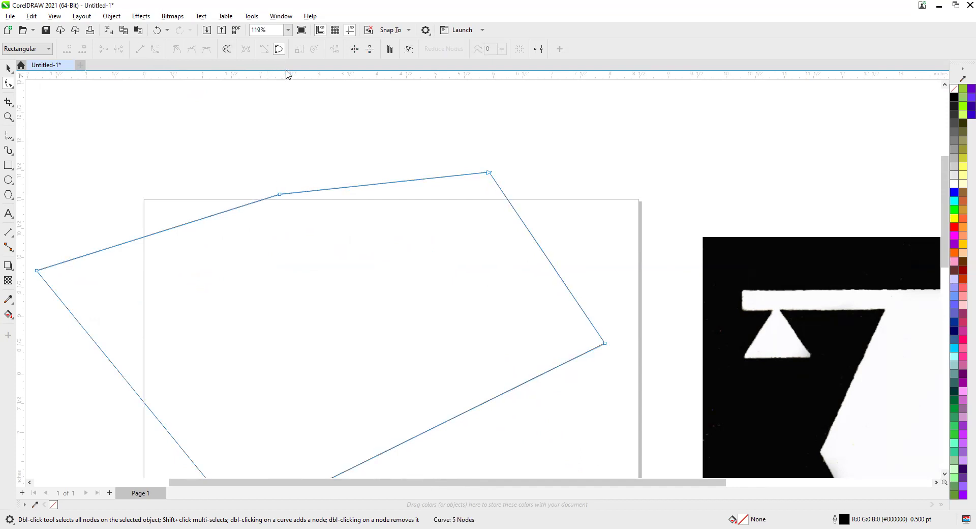
# - Raise the outline's top middle node and reshape the curves on both sides by moving its two handles independently
pyautogui.moveTo(279, 194); pyautogui.dragTo(269, 133)
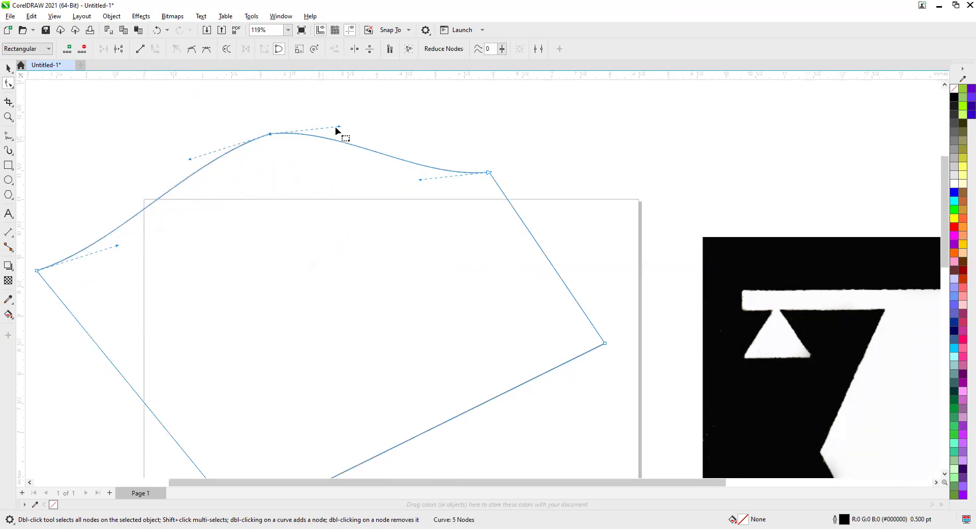
pyautogui.moveTo(339, 127)
pyautogui.mouseDown()
pyautogui.moveTo(336, 86)
pyautogui.moveTo(349, 135)
pyautogui.moveTo(340, 183)
pyautogui.moveTo(370, 122)
pyautogui.moveTo(532, 105)
pyautogui.moveTo(264, 108)
pyautogui.moveTo(361, 120)
pyautogui.moveTo(322, 133)
pyautogui.mouseUp()
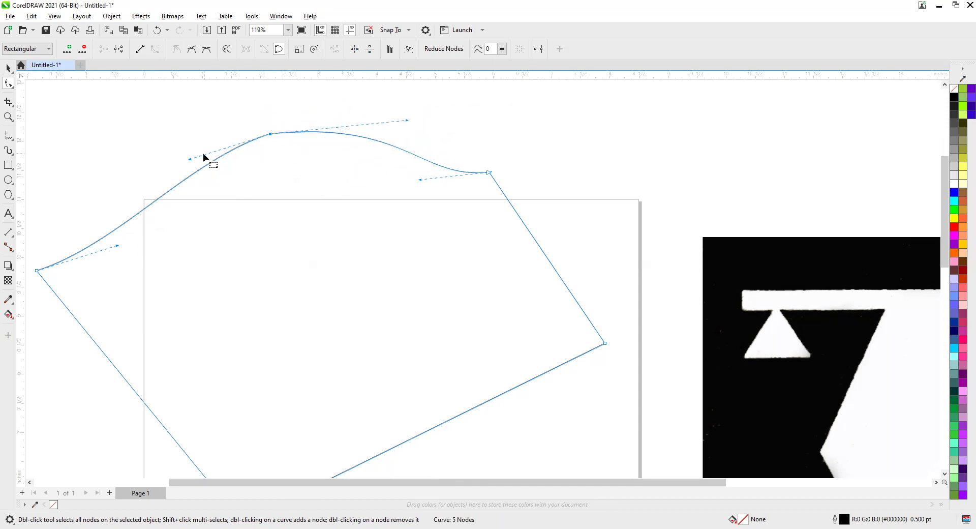
pyautogui.moveTo(188, 159); pyautogui.dragTo(157, 140)
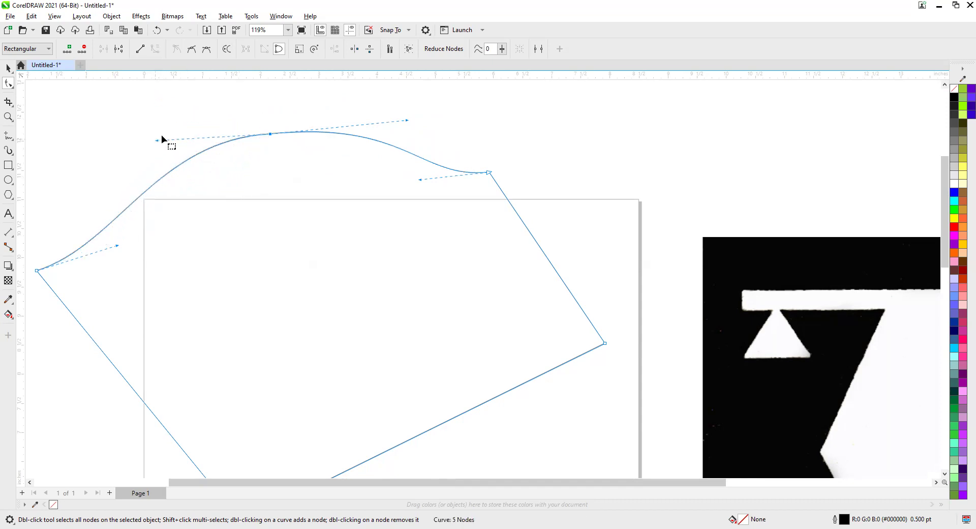
# - Make the raised node smooth and after that symmetrical, adjusting its right-hand handle in each mode
pyautogui.click(192, 50)
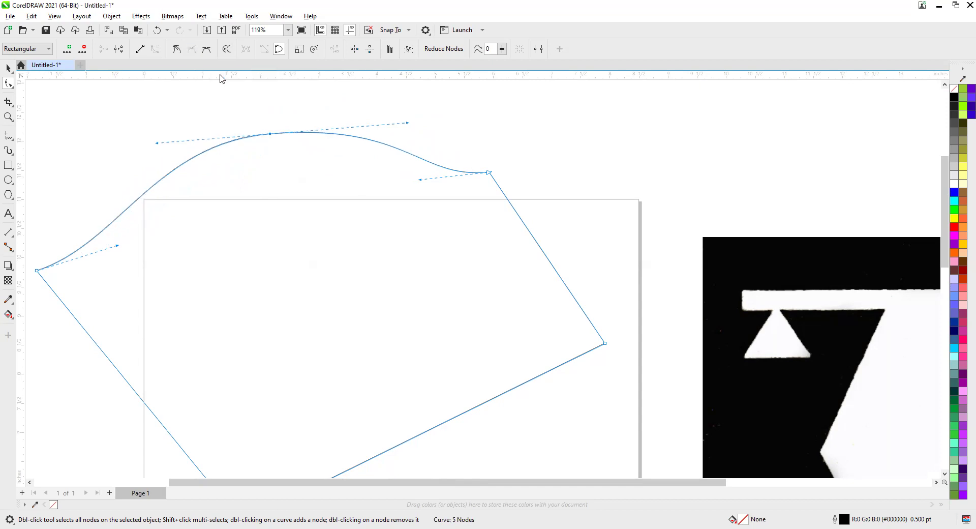
pyautogui.moveTo(408, 123); pyautogui.dragTo(431, 162)
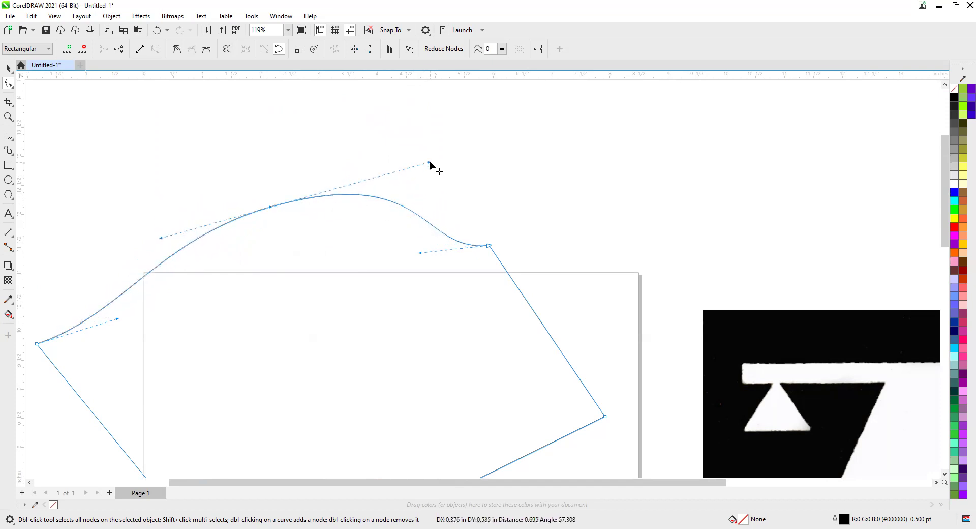
pyautogui.click(206, 51)
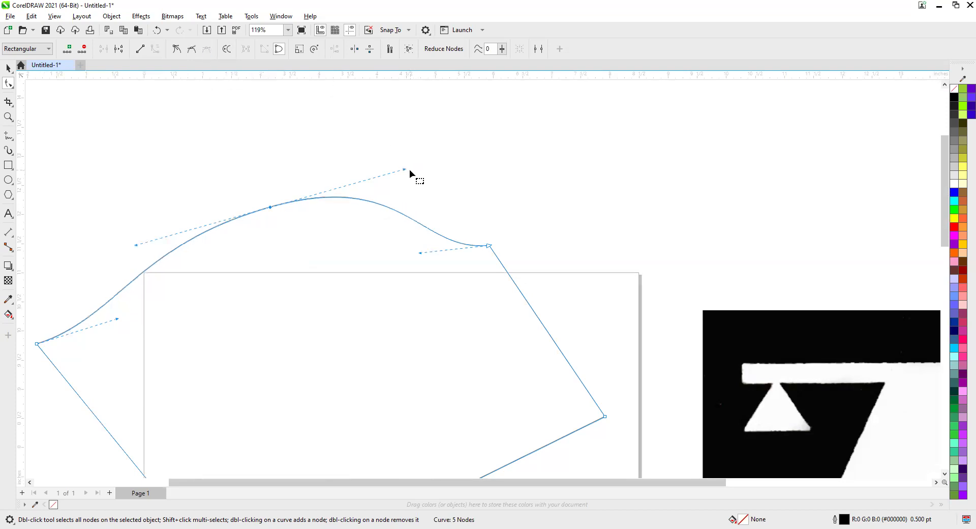
pyautogui.moveTo(404, 170)
pyautogui.mouseDown()
pyautogui.moveTo(404, 203)
pyautogui.moveTo(404, 183)
pyautogui.mouseUp()
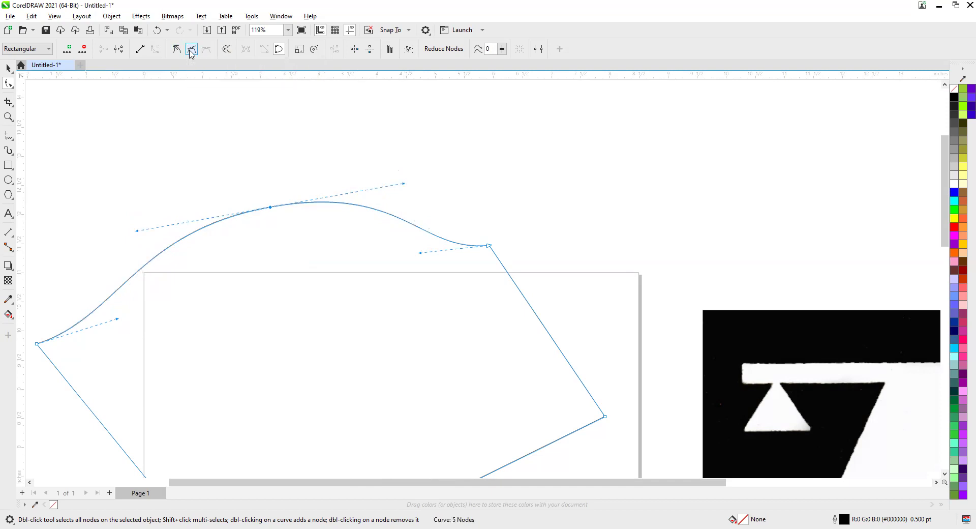
# - Switch the node back to smooth and level its handles, and make it a cusp with both handles pulled upward
pyautogui.click(193, 51)
pyautogui.moveTo(406, 186); pyautogui.dragTo(407, 202)
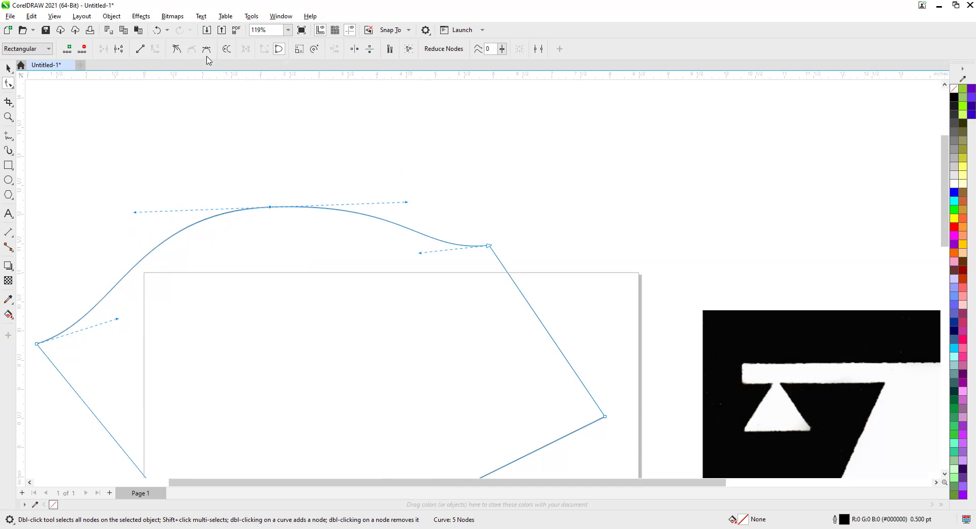
pyautogui.click(176, 49)
pyautogui.moveTo(407, 202); pyautogui.dragTo(424, 119)
pyautogui.moveTo(134, 212); pyautogui.dragTo(92, 120)
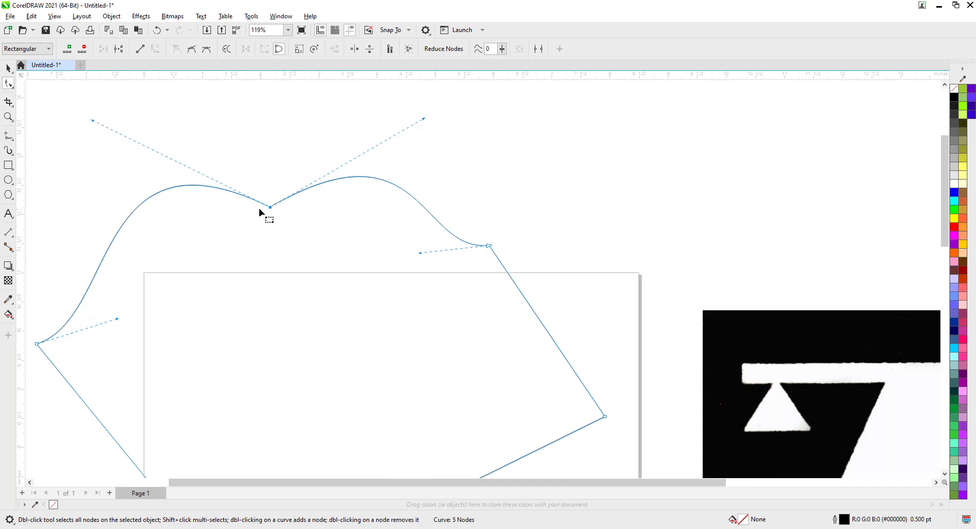
# - Smooth the cusp node again, convert the segment on its left to a line, and extend its remaining handle along that line
pyautogui.click(195, 53)
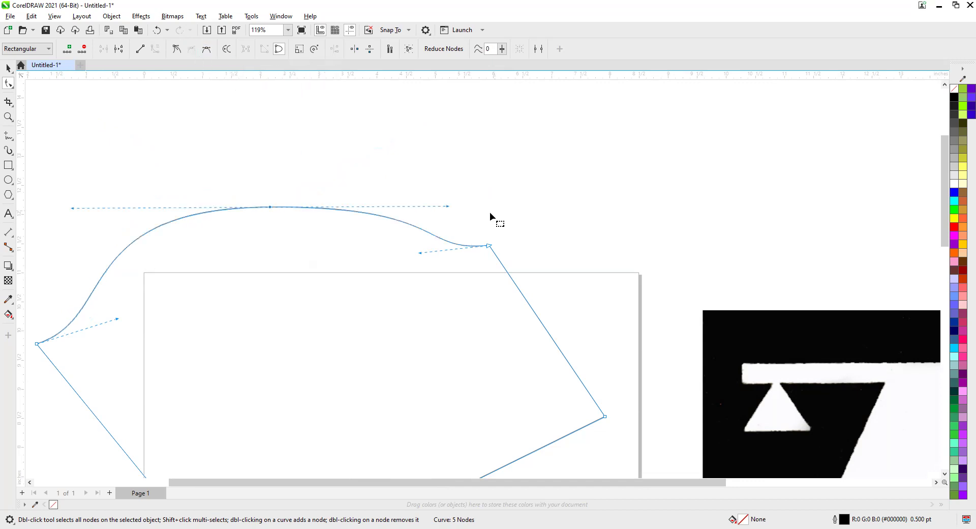
pyautogui.moveTo(447, 207); pyautogui.dragTo(429, 189)
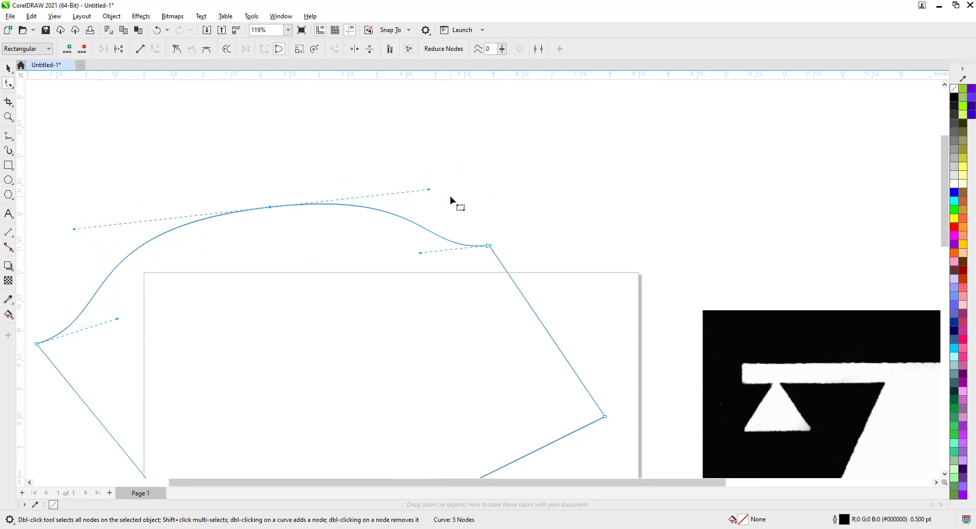
pyautogui.click(140, 48)
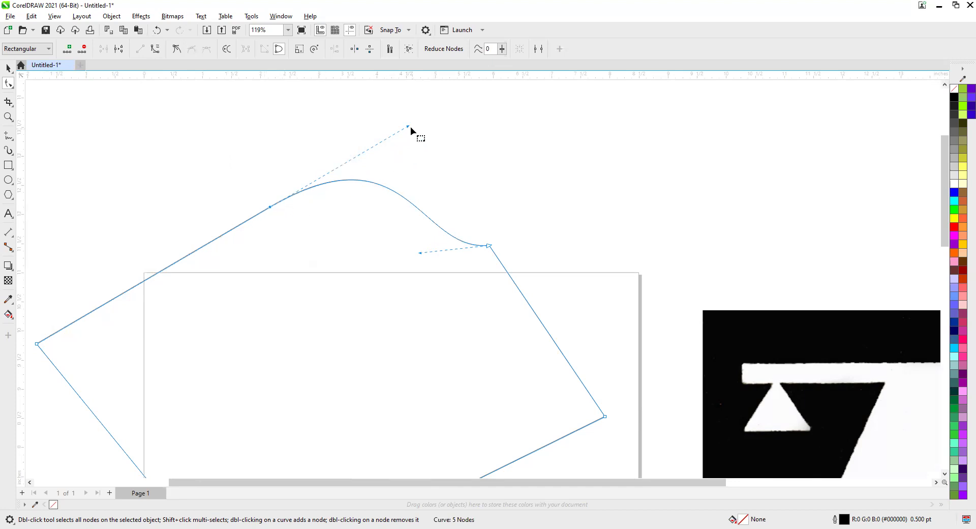
pyautogui.moveTo(409, 127); pyautogui.dragTo(471, 141)
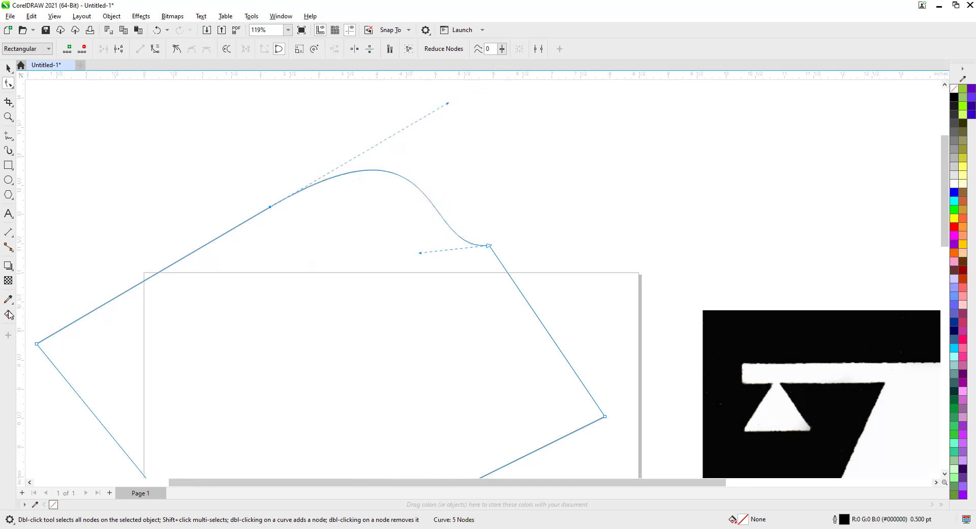
# - Select the outline's left corner node with the Shape tool and convert its segment to a line, leaving the outline deselected
pyautogui.scroll(-3, 68, 359)
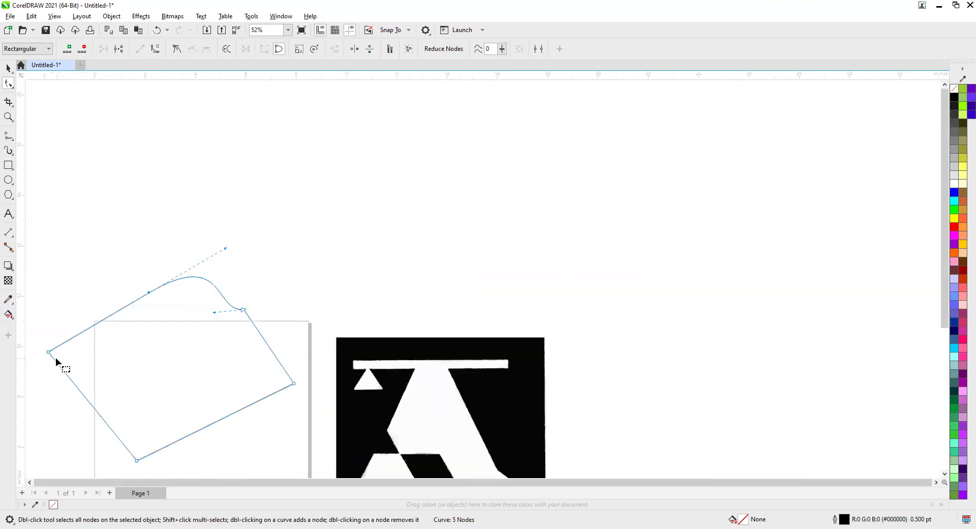
pyautogui.scroll(3, 103, 342)
pyautogui.scroll(4, 102, 342)
pyautogui.press('space')
pyautogui.moveTo(257, 483); pyautogui.dragTo(203, 484)
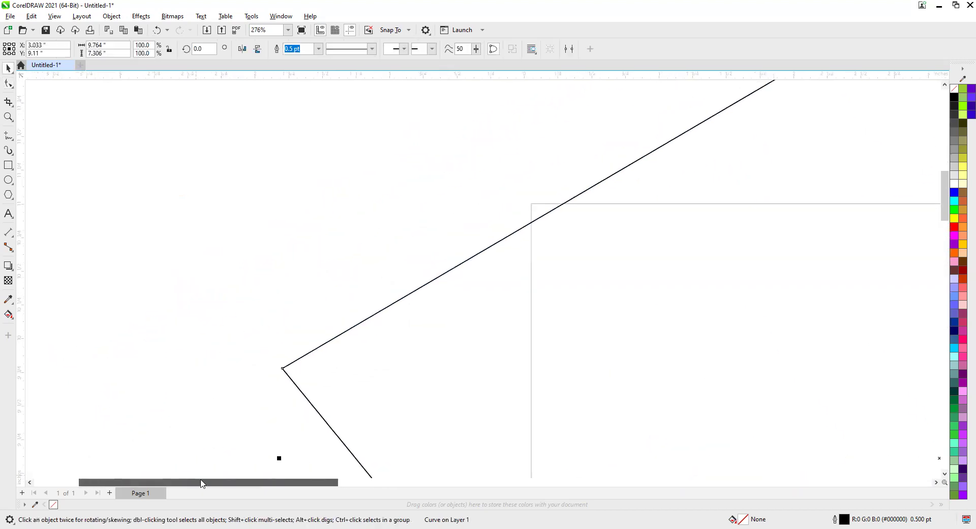
pyautogui.click(283, 367)
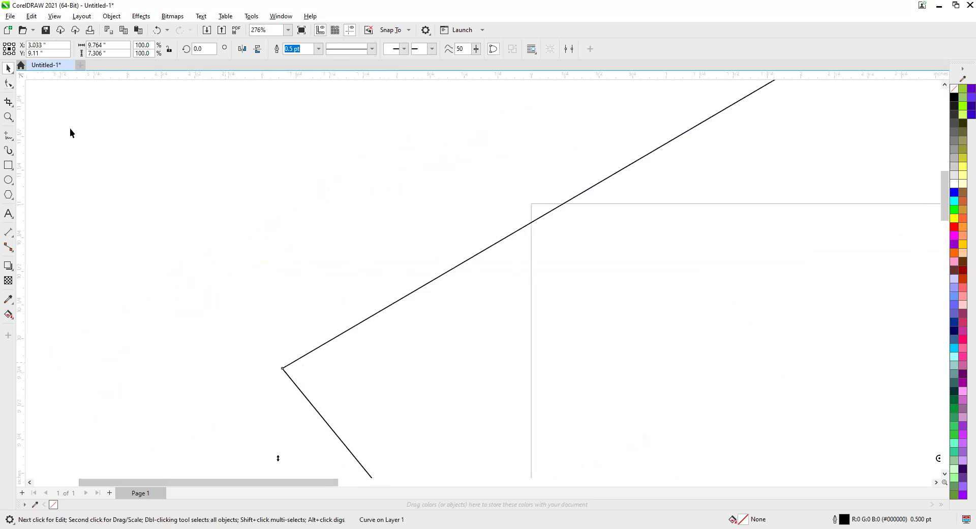
pyautogui.click(8, 83)
pyautogui.click(282, 368)
pyautogui.click(140, 51)
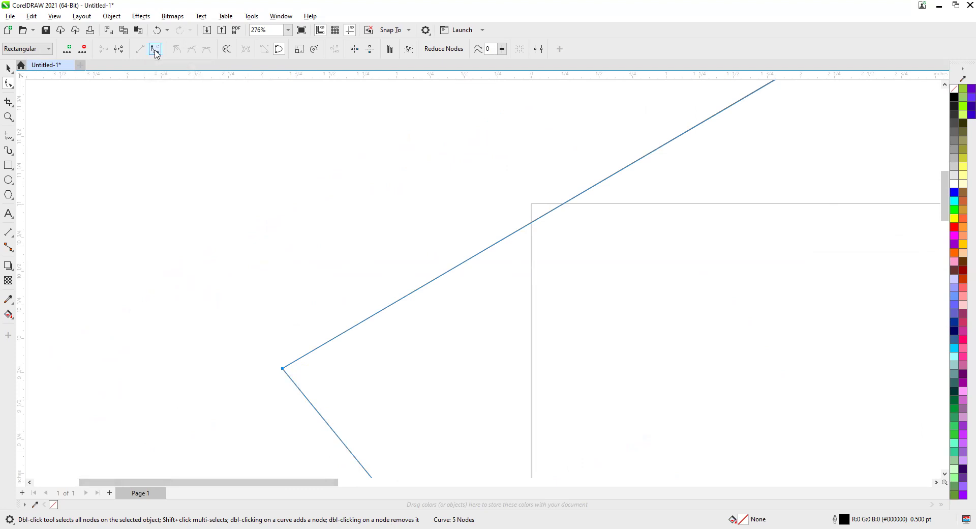
pyautogui.click(251, 326)
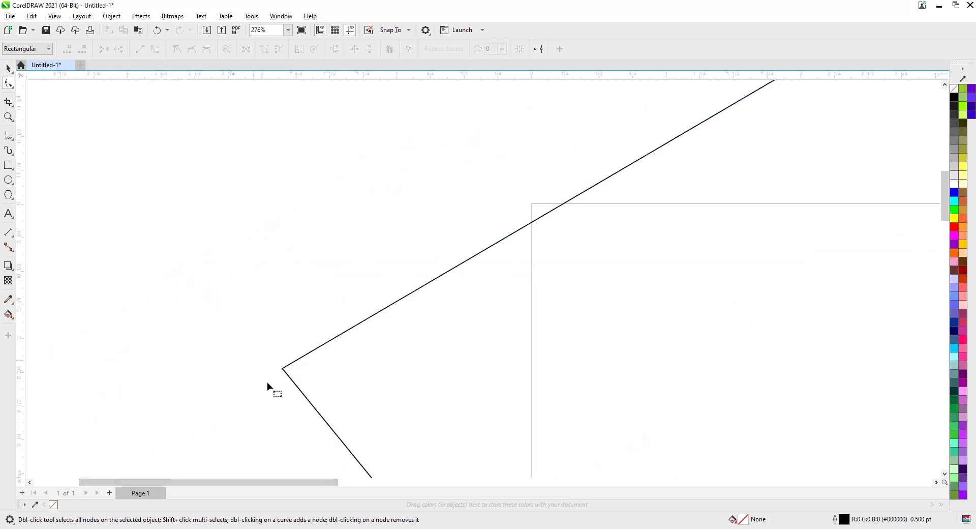
# - Delete the left corner node and reshape the resulting curve by pulling its handles and the upper-right bulge outward
pyautogui.click(282, 368)
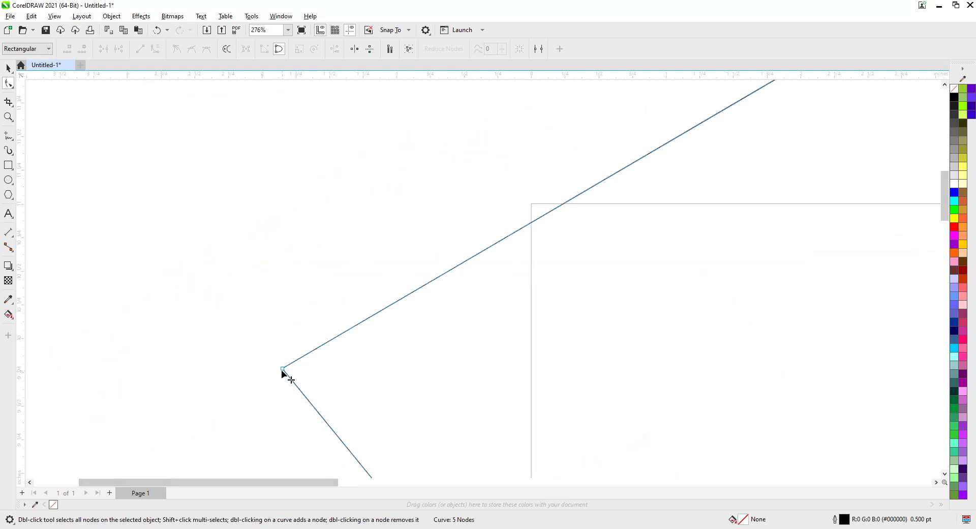
pyautogui.doubleClick(282, 367)
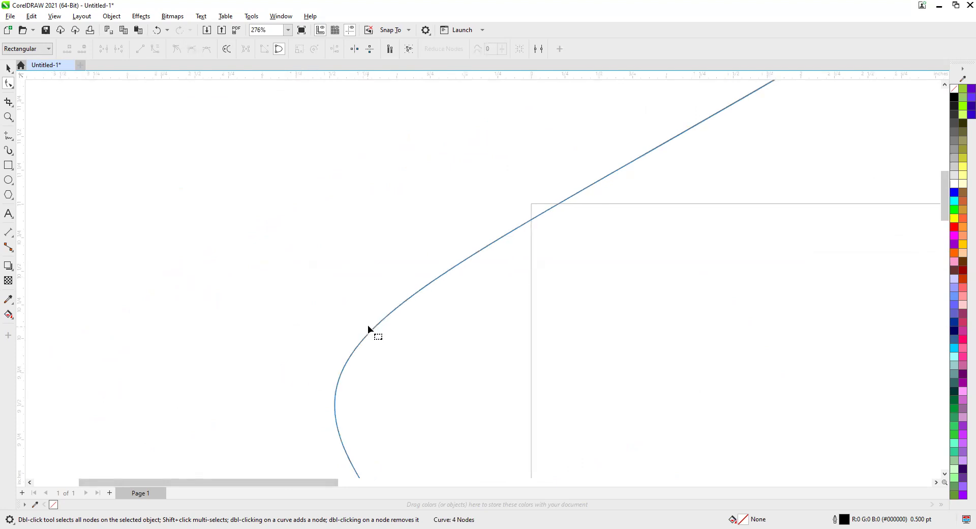
pyautogui.scroll(-5, 367, 324)
pyautogui.click(466, 267)
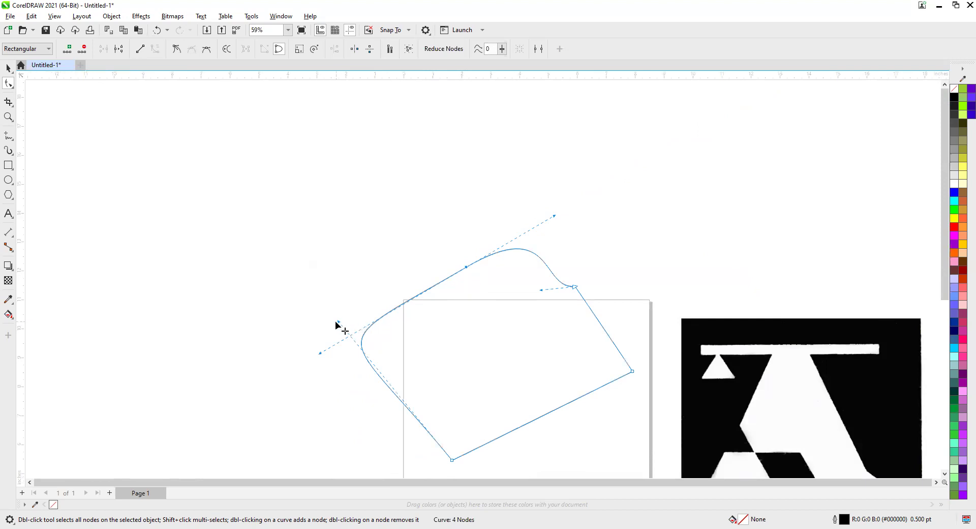
pyautogui.moveTo(336, 322); pyautogui.dragTo(233, 283)
pyautogui.moveTo(320, 352); pyautogui.dragTo(242, 347)
pyautogui.moveTo(563, 235); pyautogui.dragTo(615, 192)
# - Delete the selected top node, and remove the whole practice outline after selecting it with the Pick tool
pyautogui.scroll(-3, 422, 251)
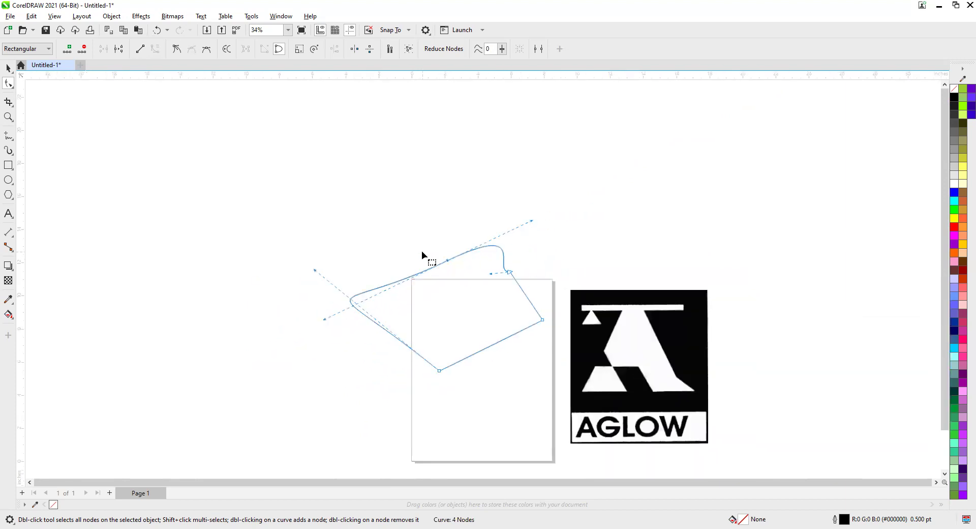
pyautogui.scroll(-2, 422, 251)
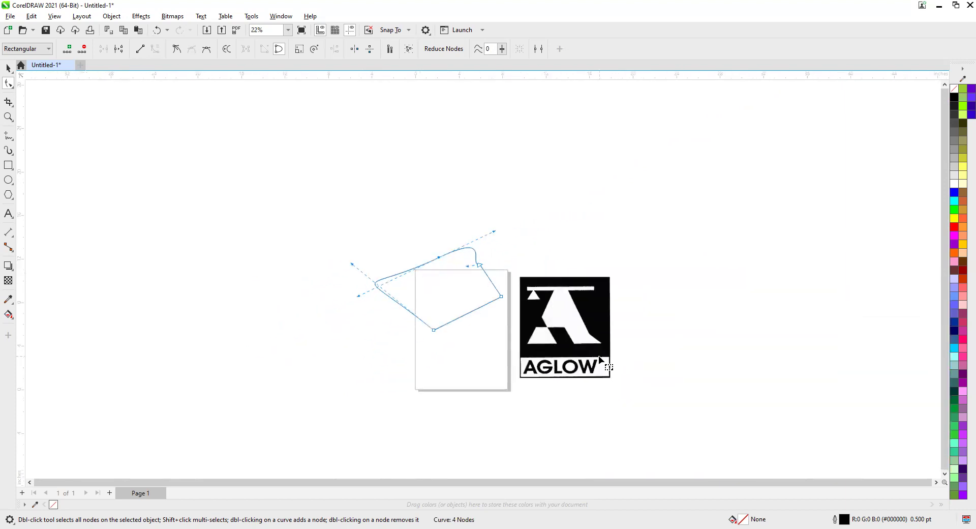
pyautogui.press('Delete')
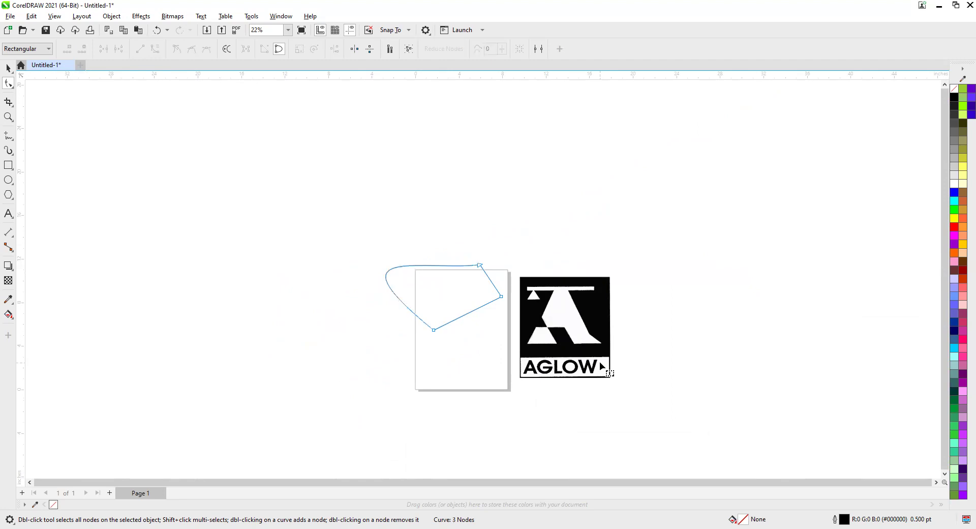
pyautogui.click(8, 68)
pyautogui.moveTo(316, 214); pyautogui.dragTo(514, 372)
pyautogui.press('Delete')
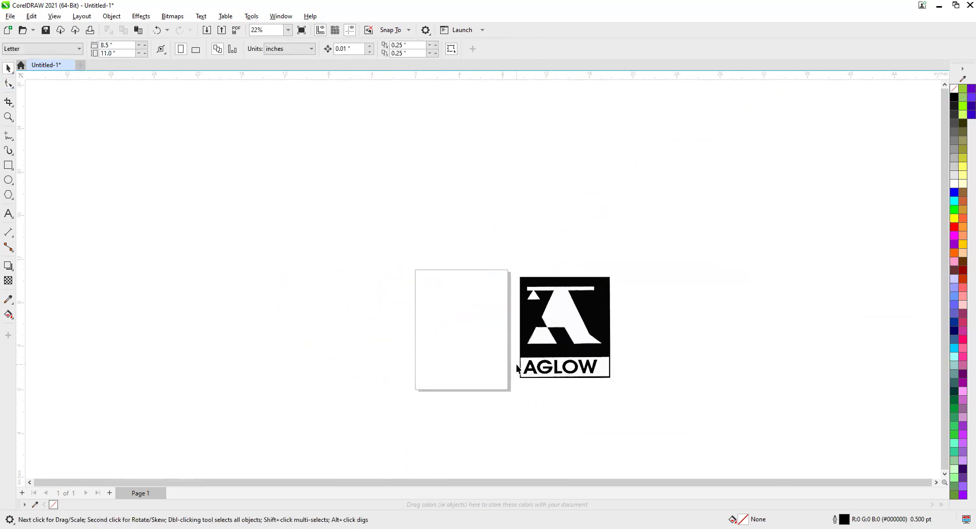
# - Draw a rectangle about 5.69 by 5.85 inches on the page and convert it to curves
pyautogui.hotkey('shift', 'F4')
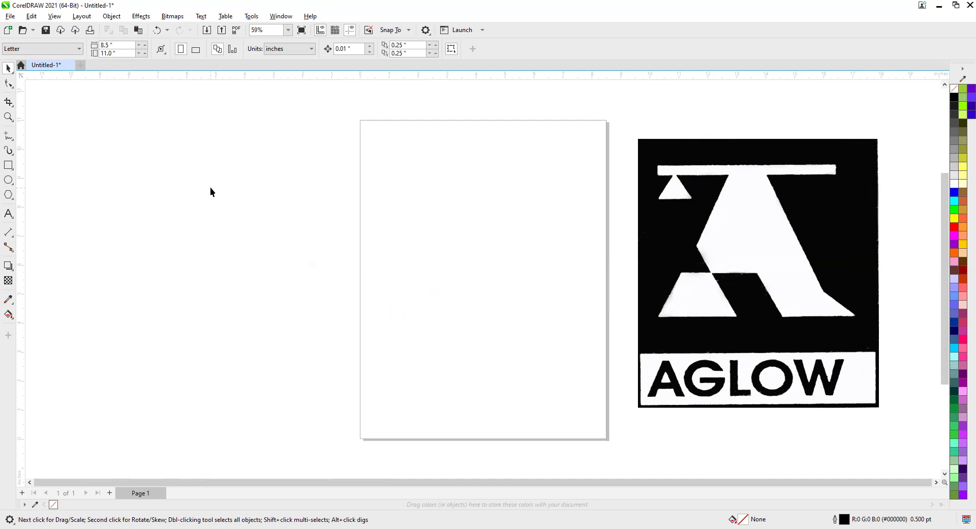
pyautogui.click(7, 169)
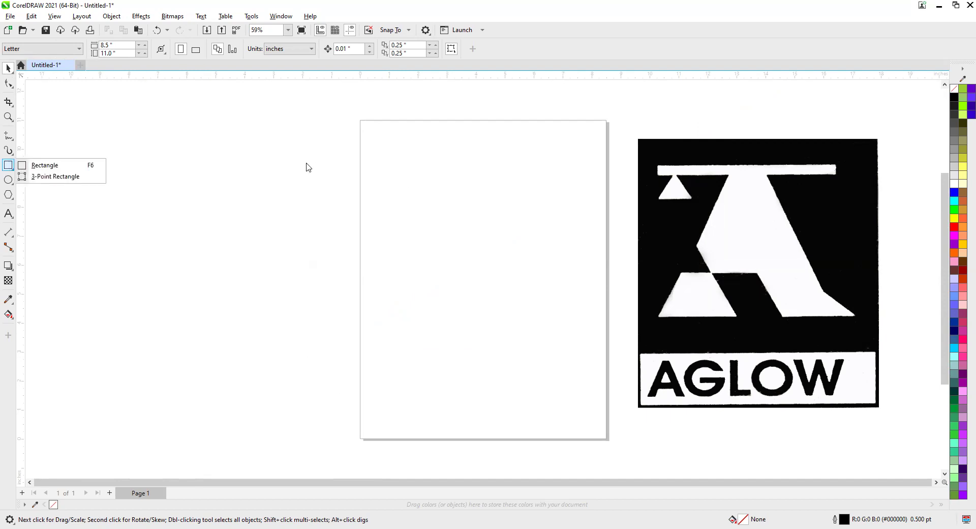
pyautogui.moveTo(385, 172); pyautogui.dragTo(551, 341)
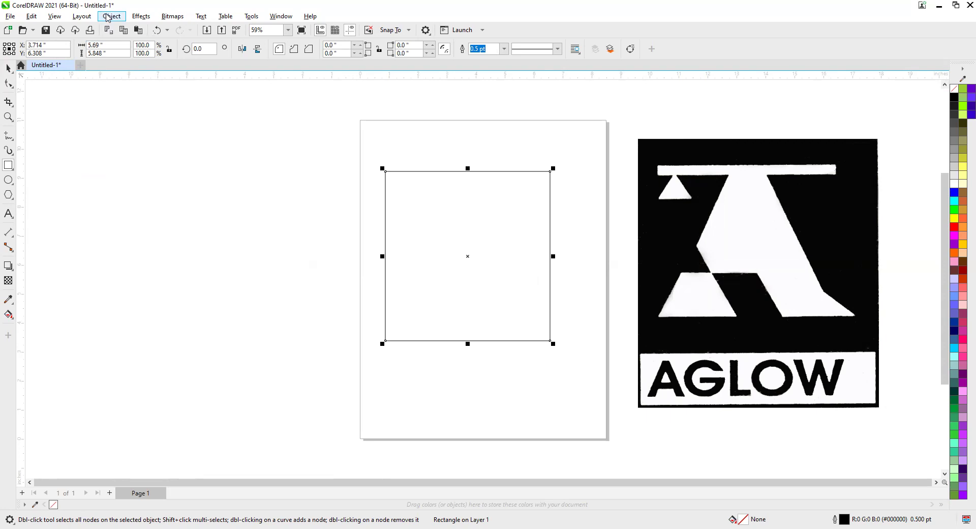
pyautogui.click(108, 18)
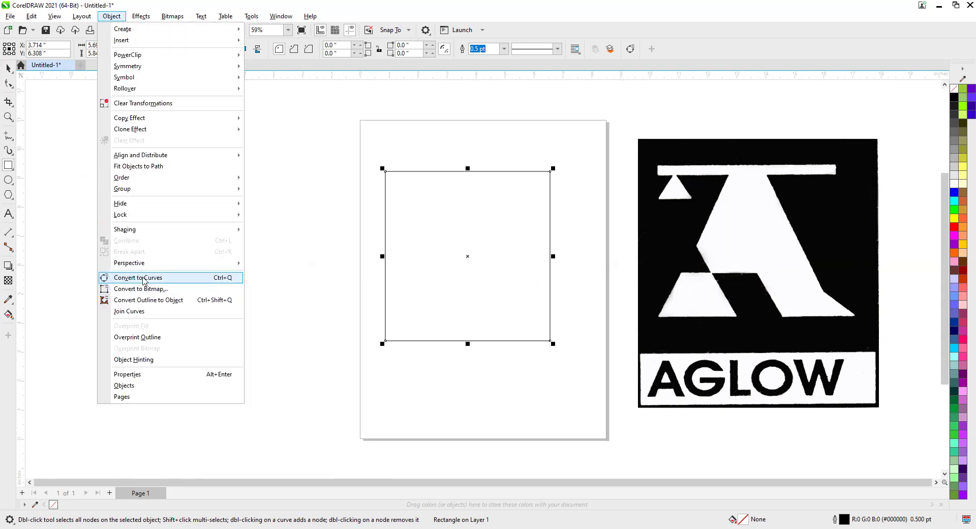
pyautogui.click(143, 279)
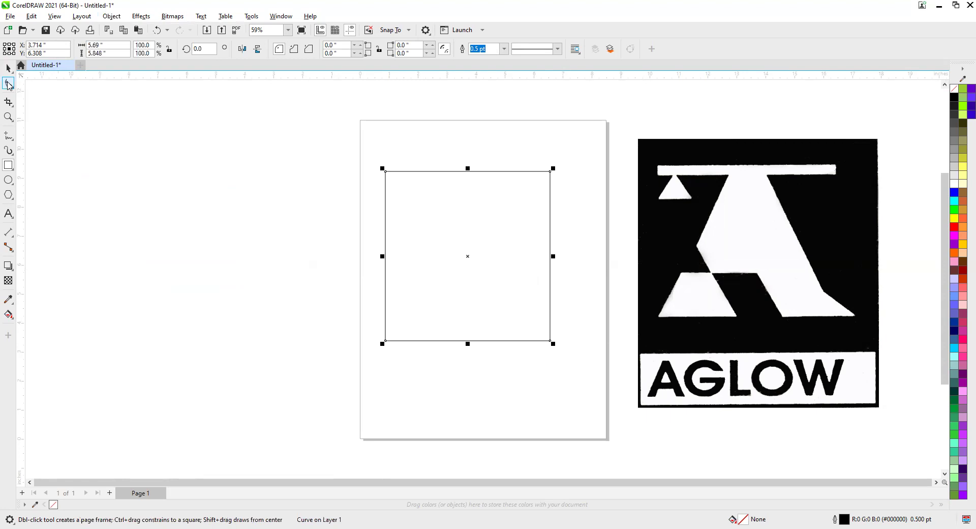
# - Add nodes with the Shape tool near the top of the rectangle's left edge and at the midpoints of its top and right edges
pyautogui.click(8, 84)
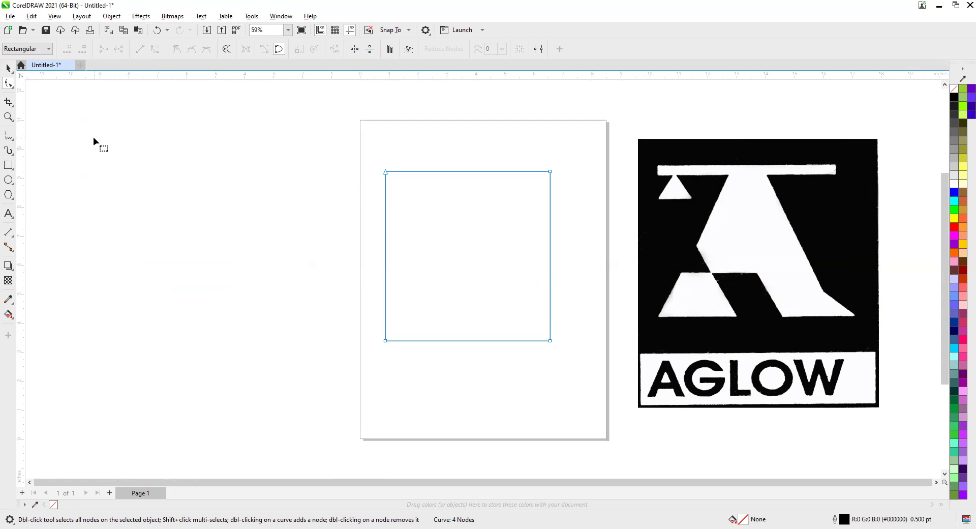
pyautogui.doubleClick(385, 191)
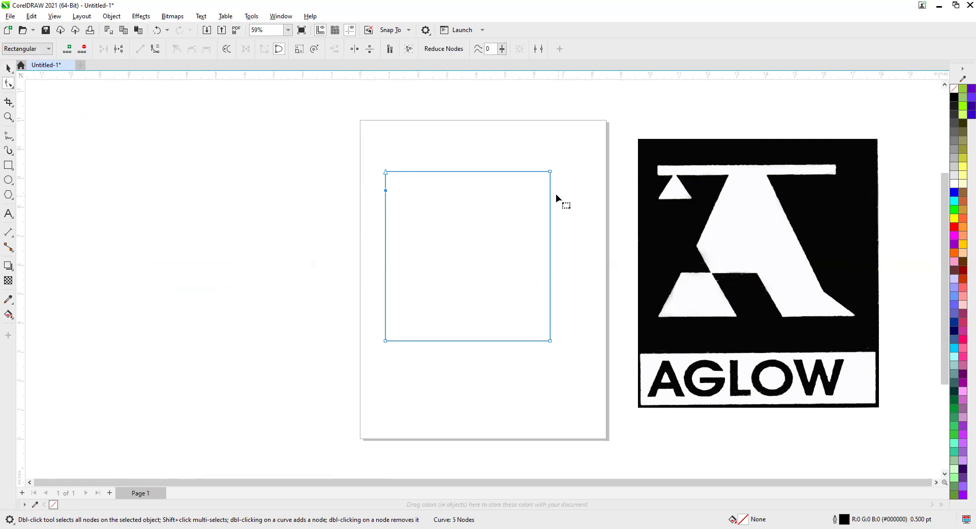
pyautogui.moveTo(550, 186); pyautogui.dragTo(549, 188)
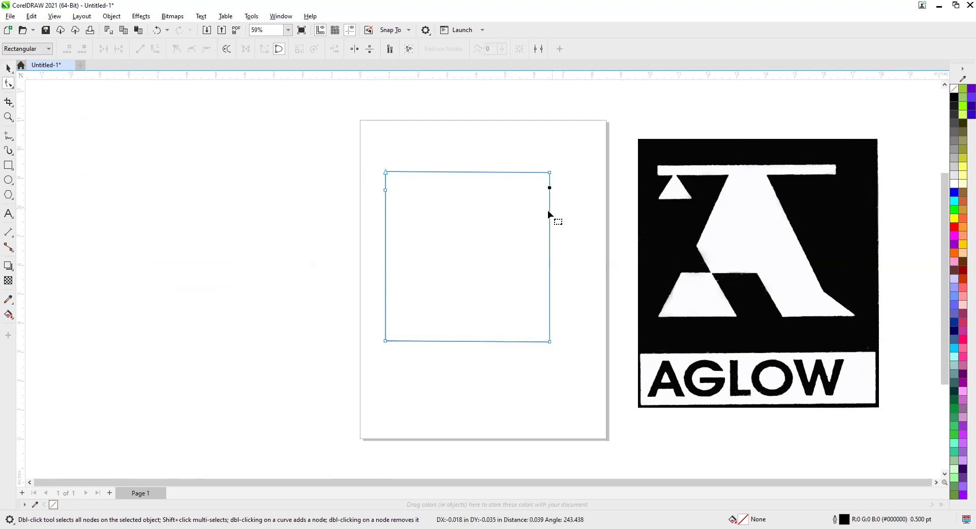
pyautogui.hotkey('ctrl', 'z')
pyautogui.click(67, 48)
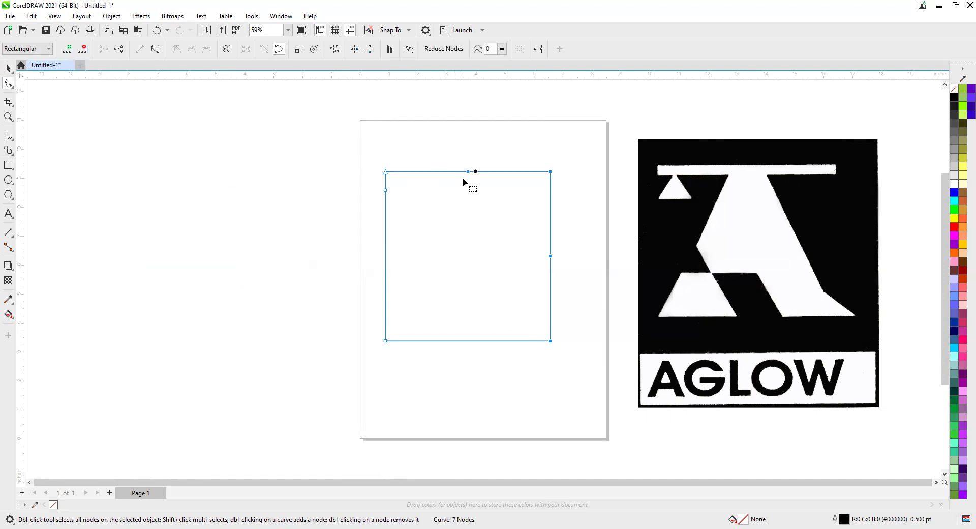
# - Reposition the top-edge node and the upper-right corner node so they form a short vertical drop at the outline's upper right
pyautogui.moveTo(467, 171)
pyautogui.mouseDown()
pyautogui.moveTo(425, 147)
pyautogui.moveTo(465, 163)
pyautogui.mouseUp()
pyautogui.moveTo(547, 163)
pyautogui.mouseDown()
pyautogui.moveTo(569, 183)
pyautogui.moveTo(548, 178)
pyautogui.mouseUp()
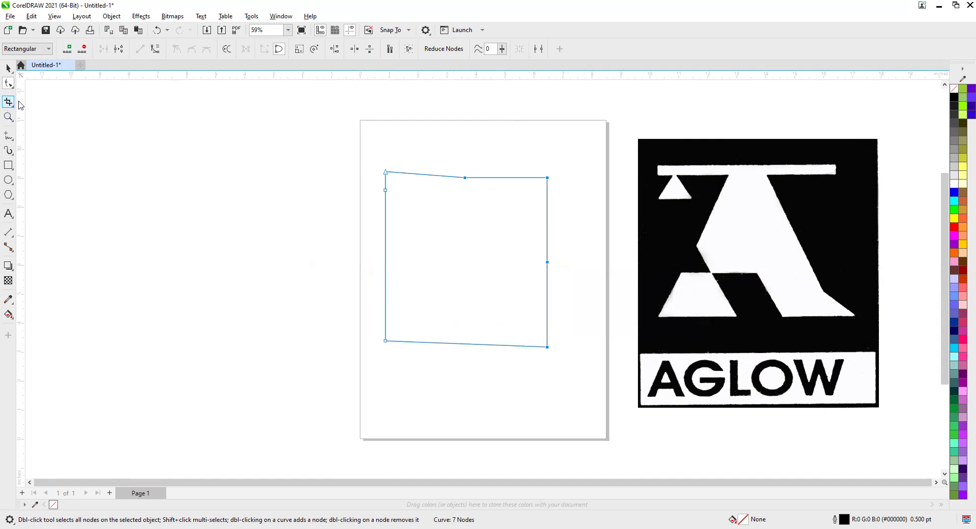
pyautogui.moveTo(464, 178); pyautogui.dragTo(541, 172)
pyautogui.click(542, 172)
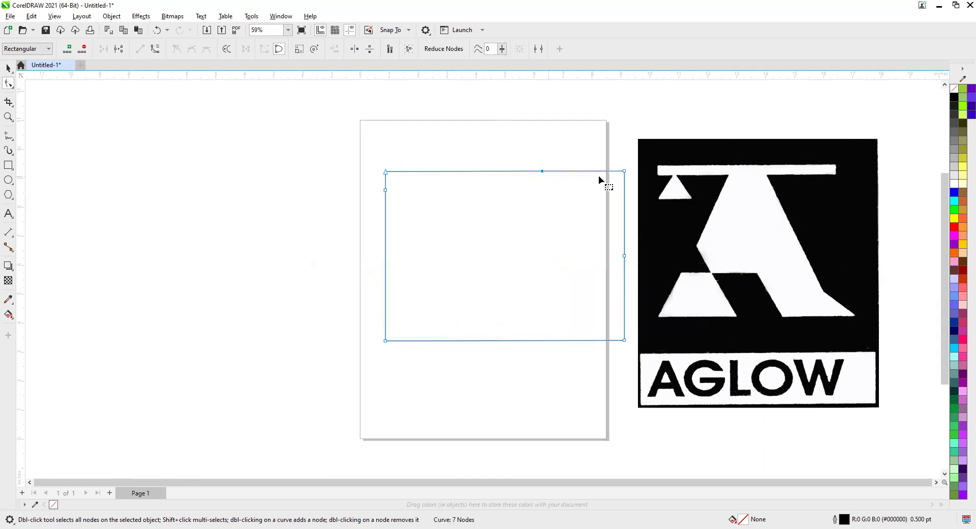
pyautogui.moveTo(543, 173); pyautogui.dragTo(538, 158)
pyautogui.moveTo(625, 172); pyautogui.dragTo(537, 196)
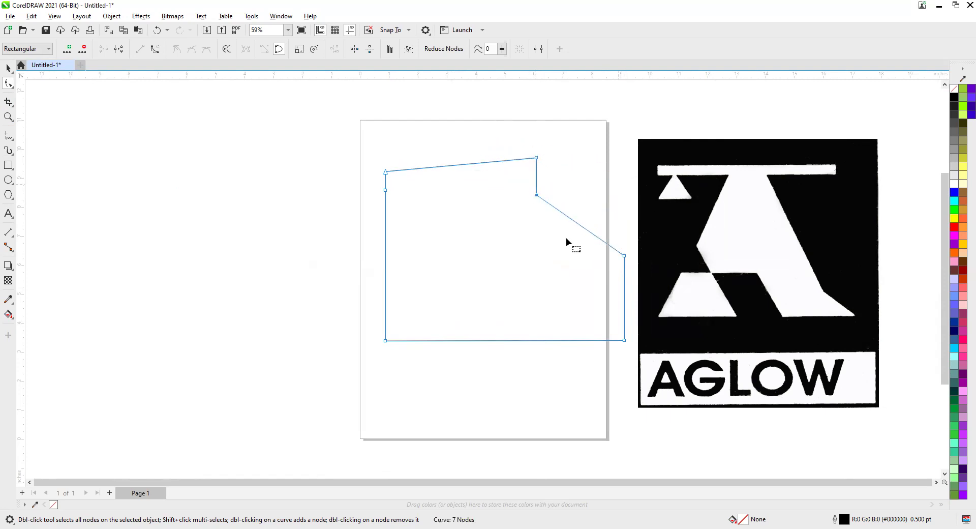
# - Level the outline's top edge, extend it to the right, and raise the nodes beneath both ends to shape a thin bar
pyautogui.moveTo(385, 172); pyautogui.dragTo(385, 159)
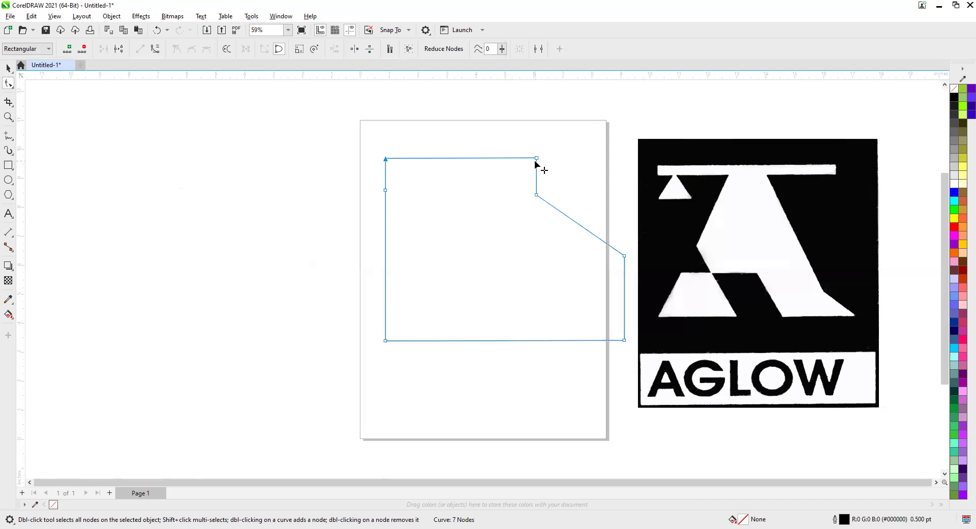
pyautogui.moveTo(538, 159); pyautogui.dragTo(591, 162)
pyautogui.moveTo(386, 190); pyautogui.dragTo(387, 175)
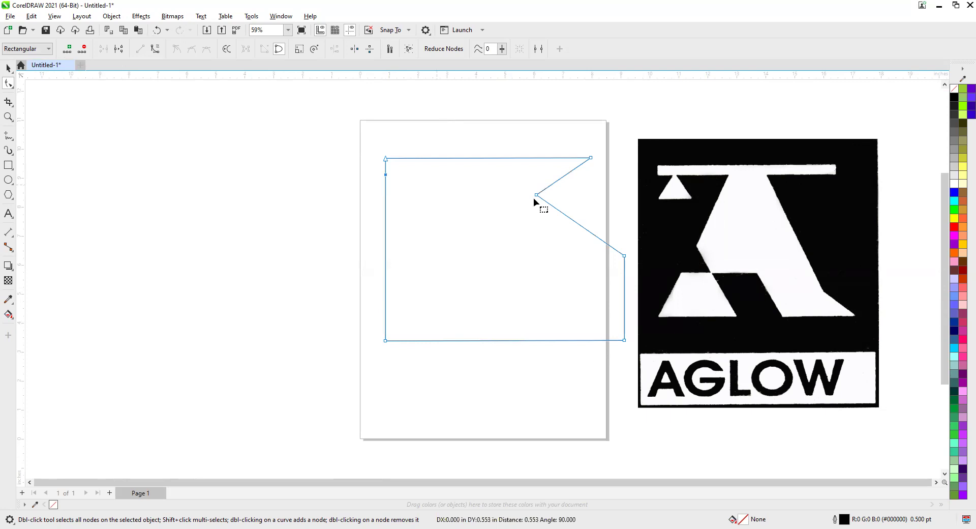
pyautogui.moveTo(536, 195); pyautogui.dragTo(590, 173)
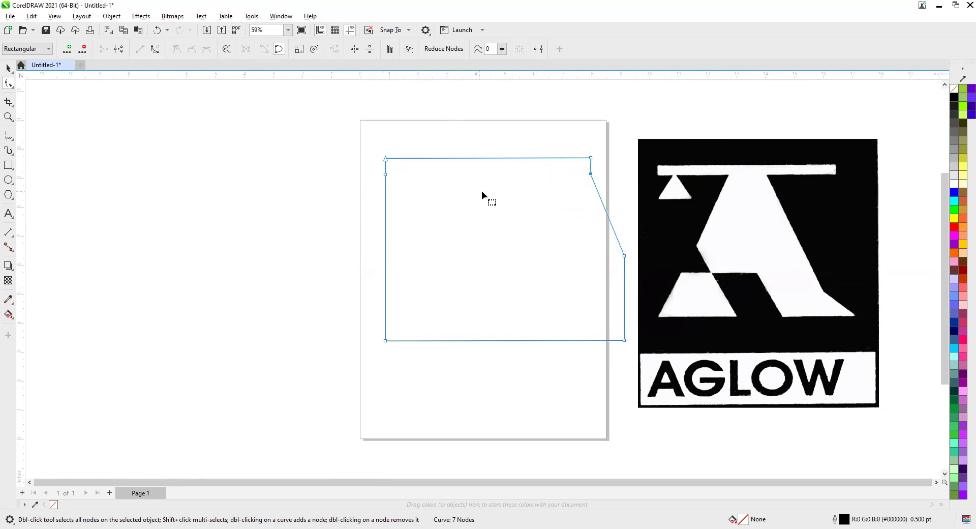
pyautogui.scroll(3, 507, 181)
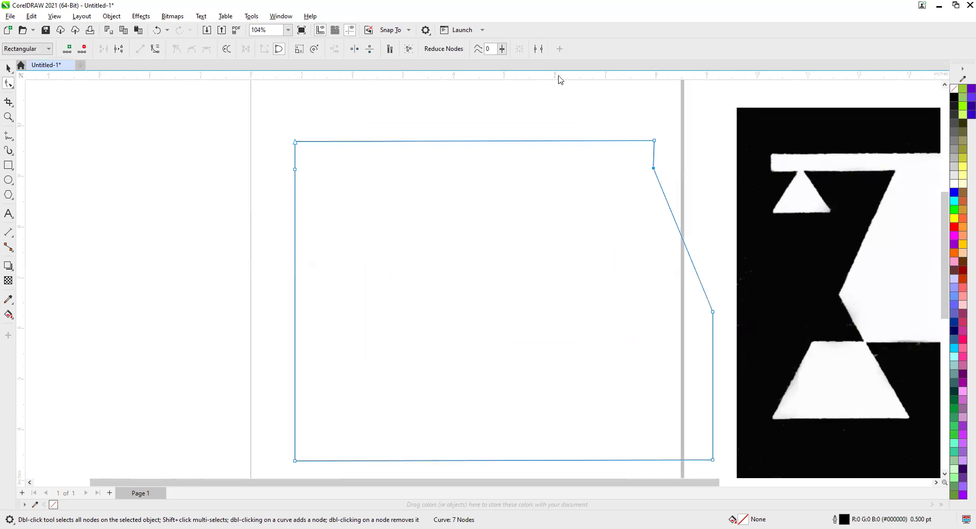
pyautogui.moveTo(558, 76); pyautogui.dragTo(569, 172)
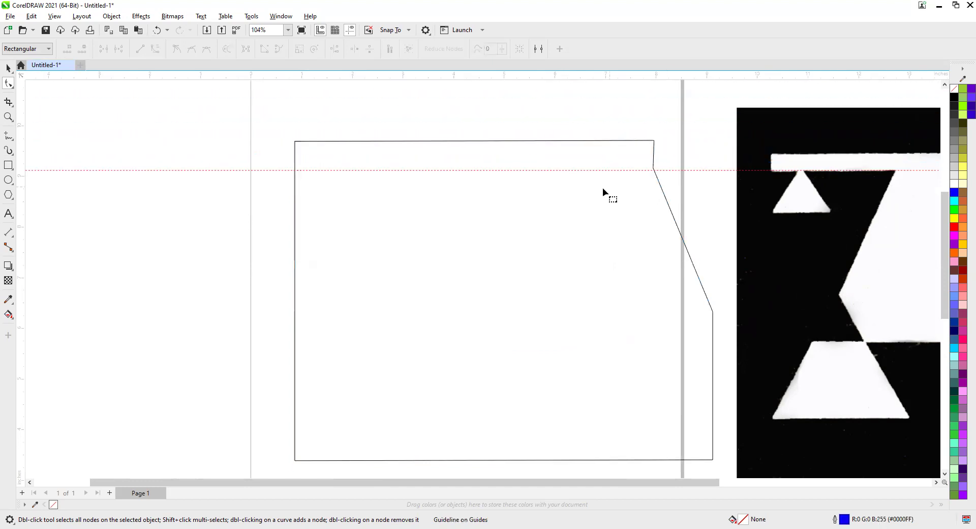
pyautogui.scroll(2, 534, 191)
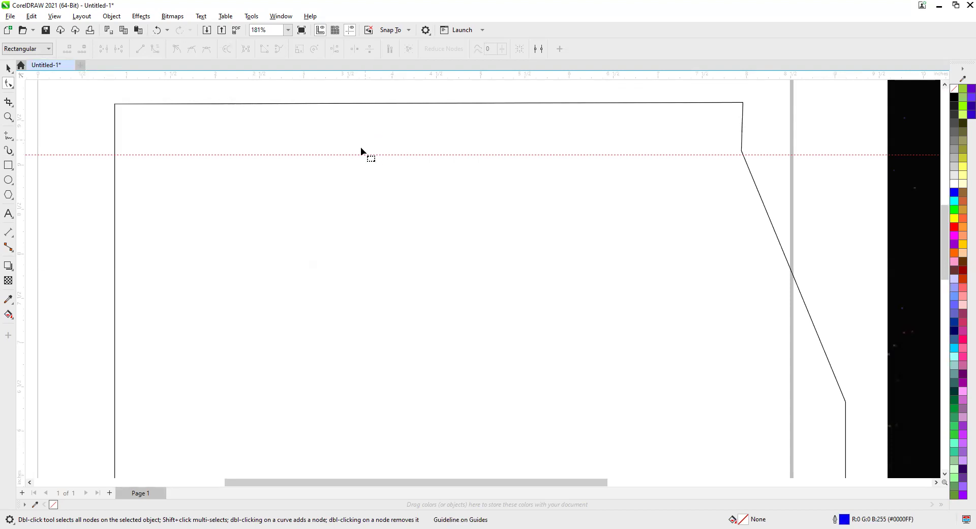
pyautogui.press('Delete')
# - Place a horizontal guideline along the outline's top edge and align the bar's top-right node to it
pyautogui.moveTo(392, 78); pyautogui.dragTo(412, 105)
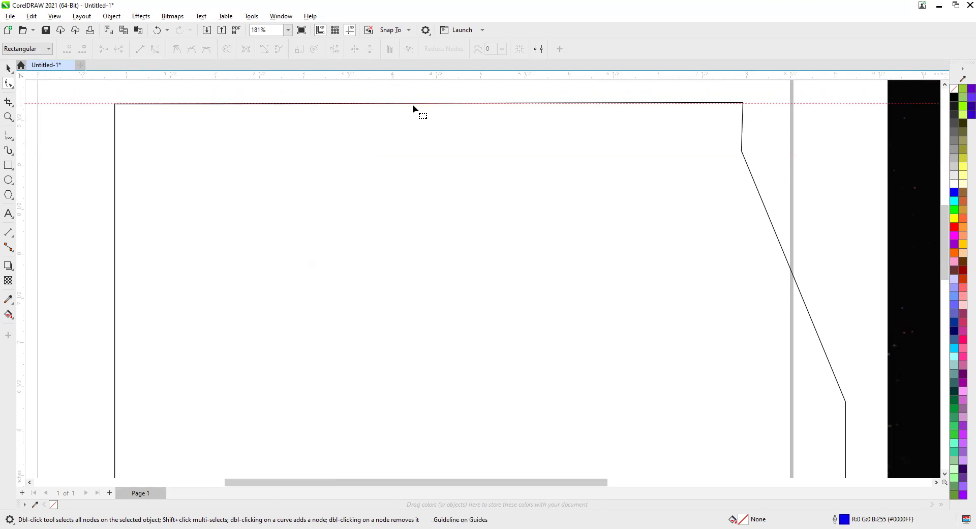
pyautogui.scroll(5, 775, 107)
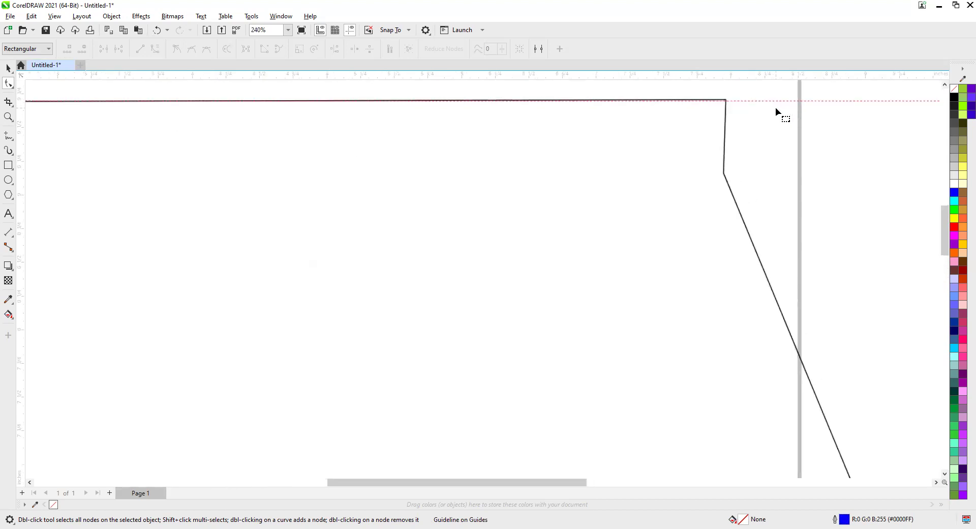
pyautogui.click(944, 86)
pyautogui.scroll(7, 743, 151)
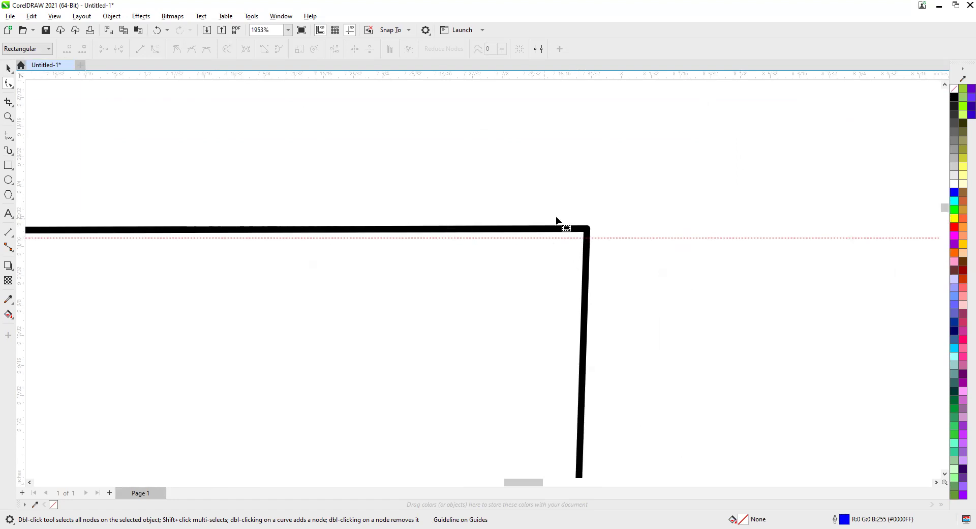
pyautogui.click(587, 232)
pyautogui.moveTo(587, 230); pyautogui.dragTo(589, 237)
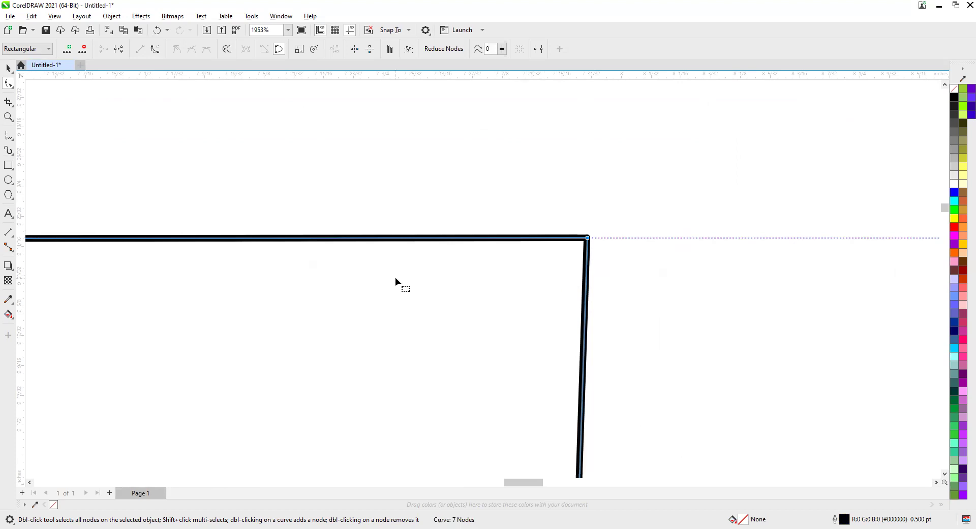
# - Move the horizontal guideline down to Y 9.165 inches, level with the node at the bar's lower-right end
pyautogui.scroll(-8, 394, 275)
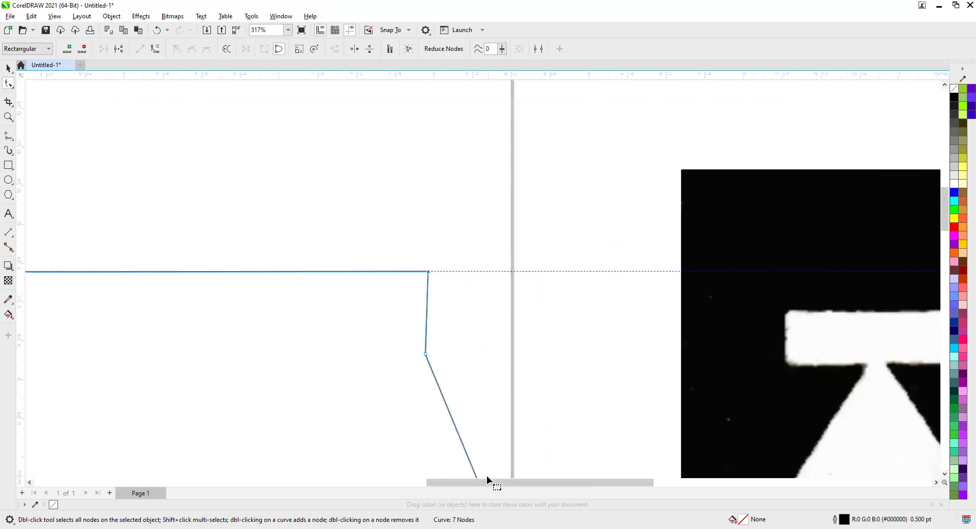
pyautogui.hscroll(-10, 459, 477)
pyautogui.scroll(-1, 355, 401)
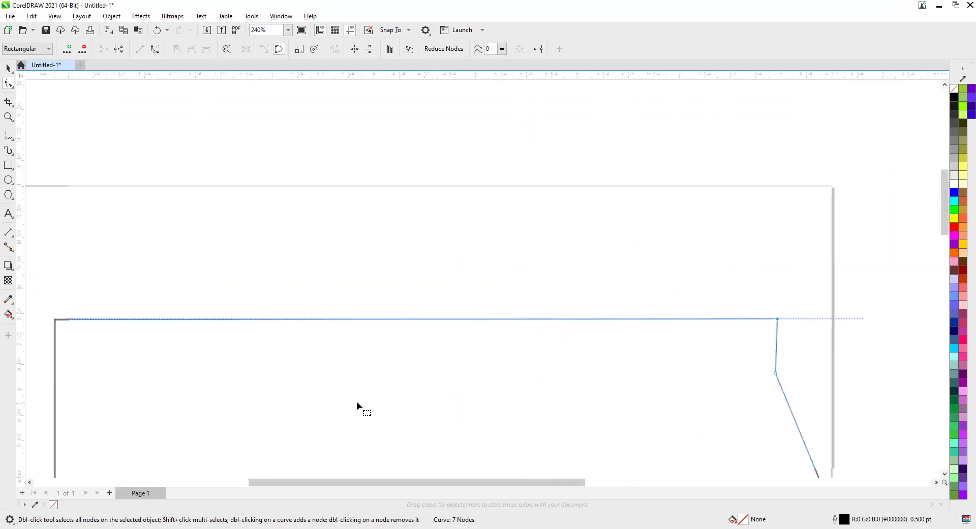
pyautogui.scroll(-1, 357, 402)
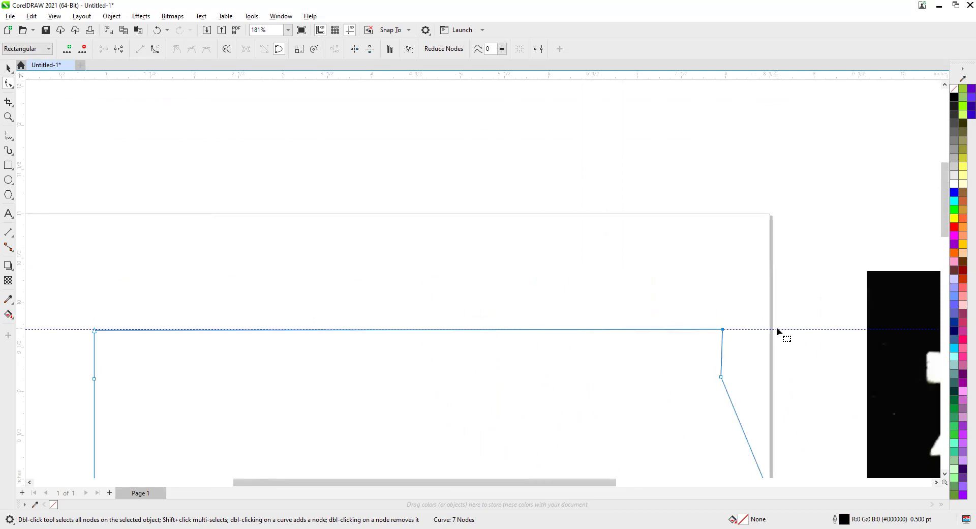
pyautogui.press('space')
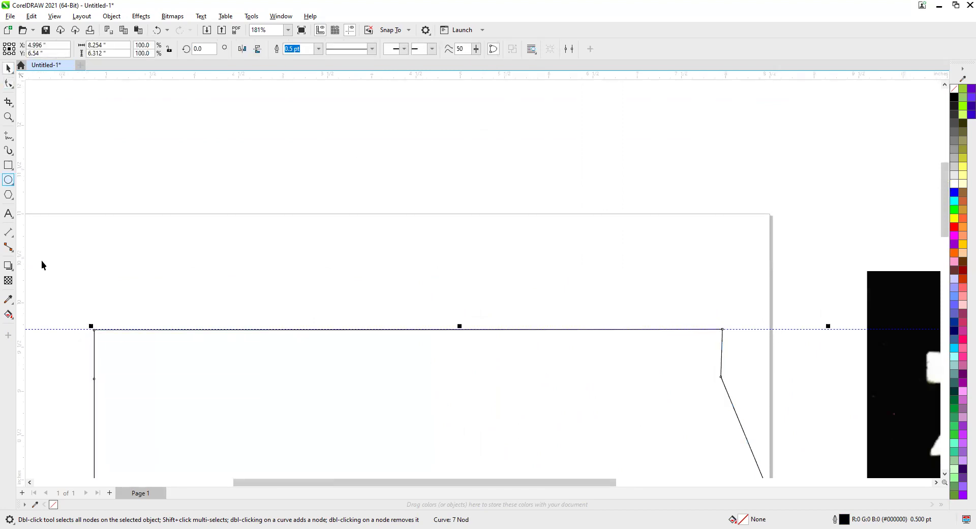
pyautogui.moveTo(71, 331); pyautogui.dragTo(75, 376)
pyautogui.scroll(2, 242, 411)
pyautogui.scroll(-2, 248, 402)
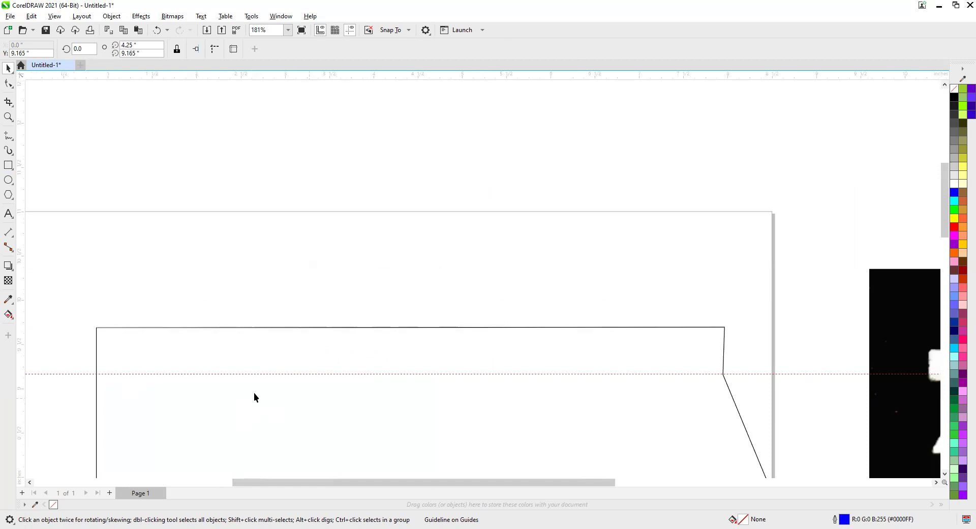
# - Align the node at the bar's lower-left end with the guideline using the Shape tool
pyautogui.click(8, 83)
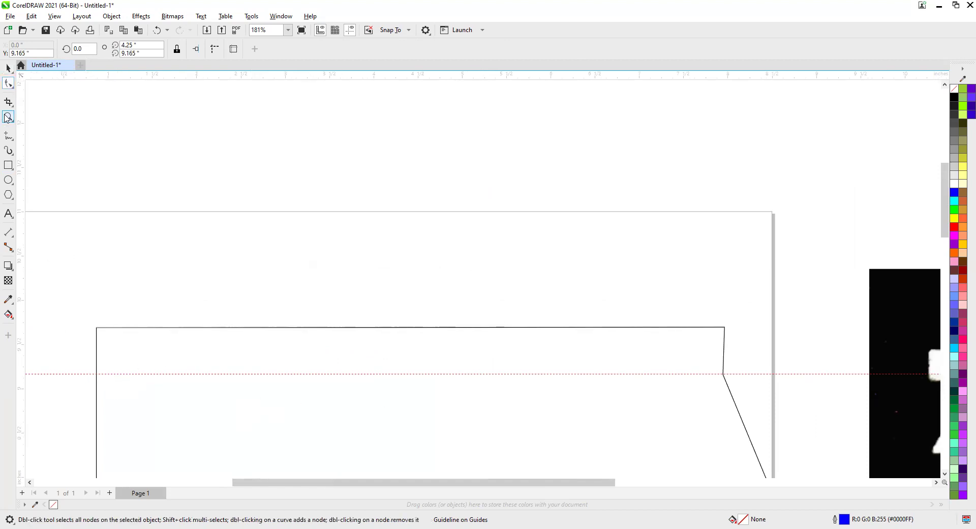
pyautogui.click(96, 376)
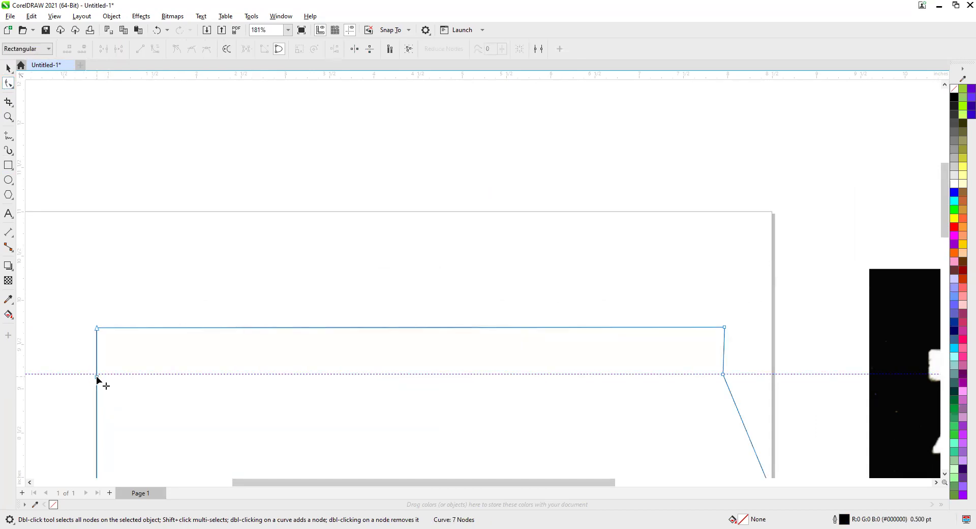
pyautogui.scroll(3, 56, 373)
pyautogui.moveTo(190, 388); pyautogui.dragTo(190, 381)
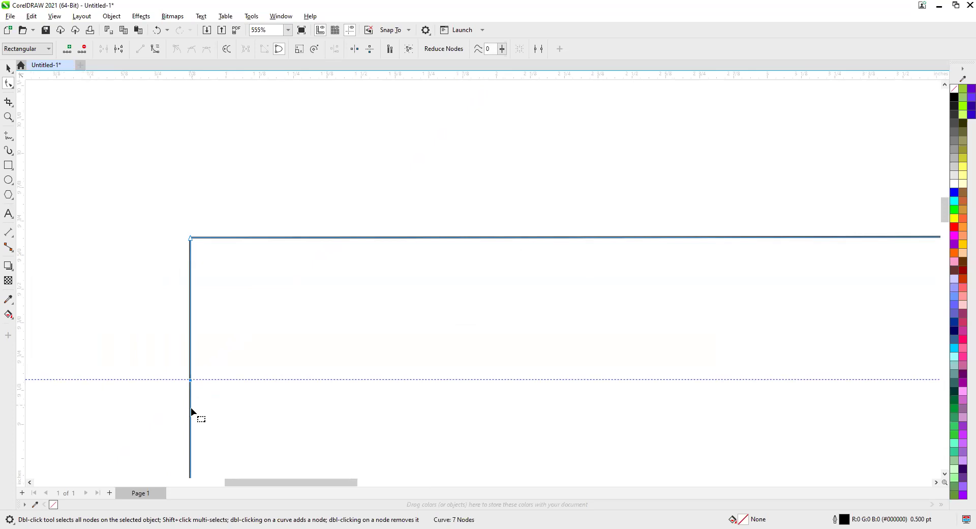
# - Add a node on the left edge just below the guideline and move it right along the guideline to form the bar's underside
pyautogui.click(190, 407)
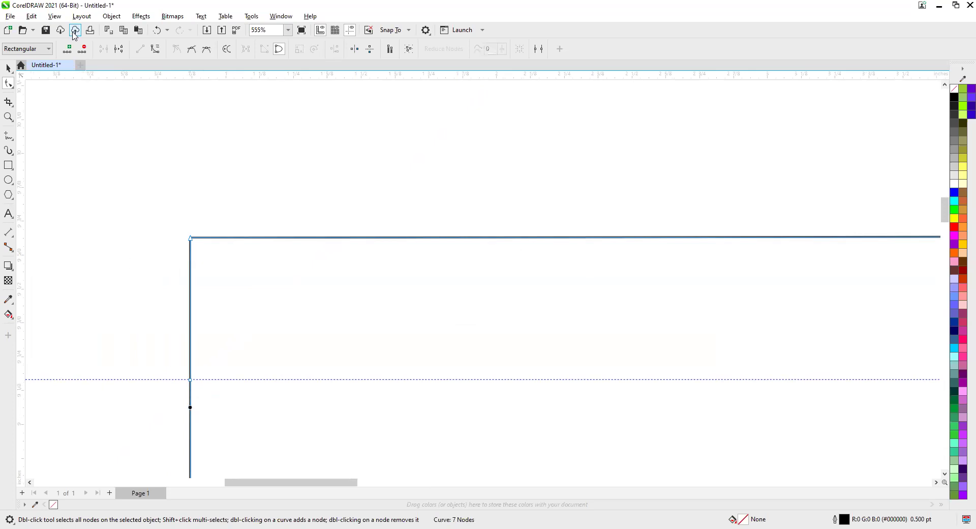
pyautogui.moveTo(192, 409); pyautogui.dragTo(274, 383)
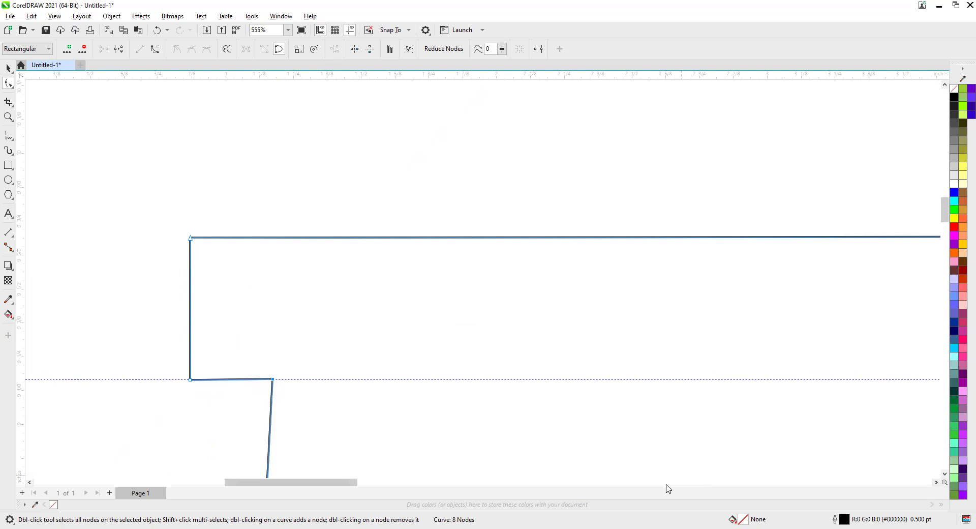
pyautogui.moveTo(337, 485); pyautogui.dragTo(351, 484)
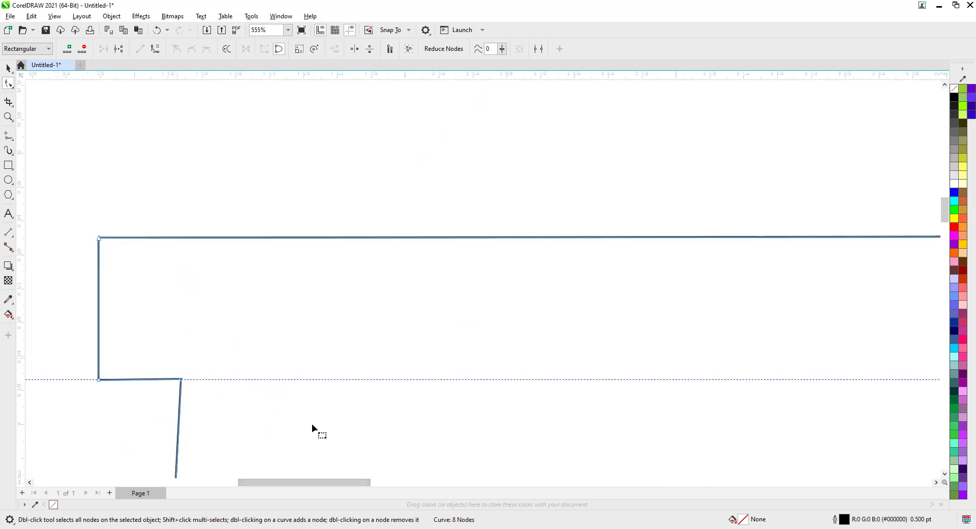
pyautogui.click(945, 476)
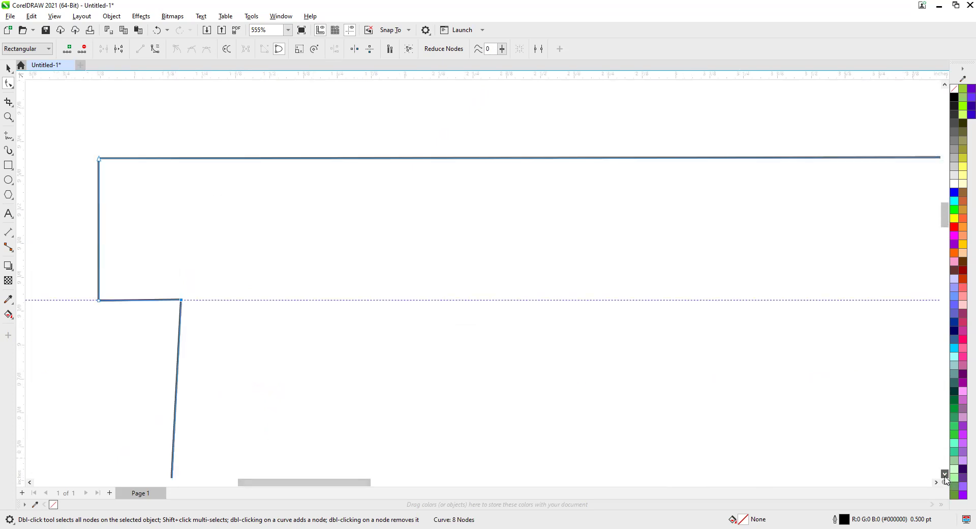
pyautogui.moveTo(180, 142); pyautogui.dragTo(245, 144)
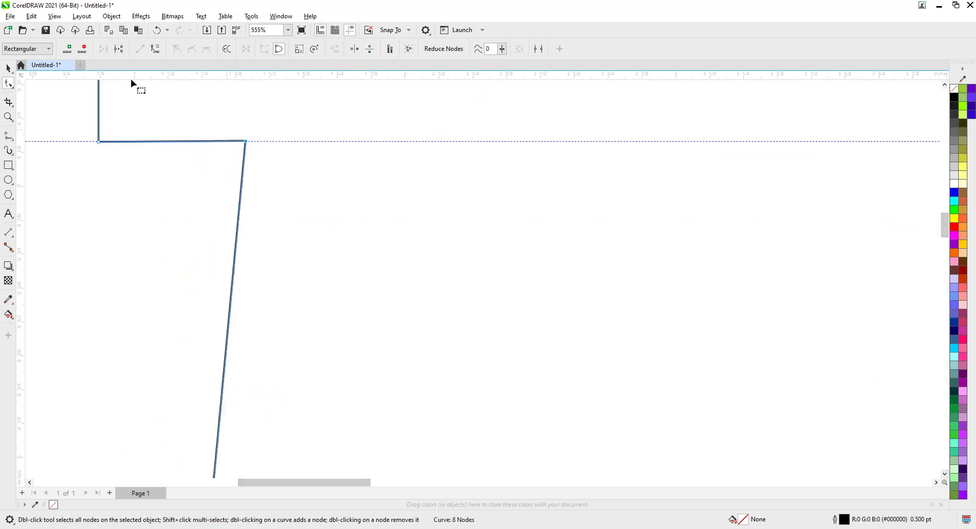
# - Add two nodes on the left edge below the guideline and move them apart to form the small triangle's slanted left side and base
pyautogui.click(239, 211)
pyautogui.click(67, 48)
pyautogui.moveTo(238, 213); pyautogui.dragTo(201, 220)
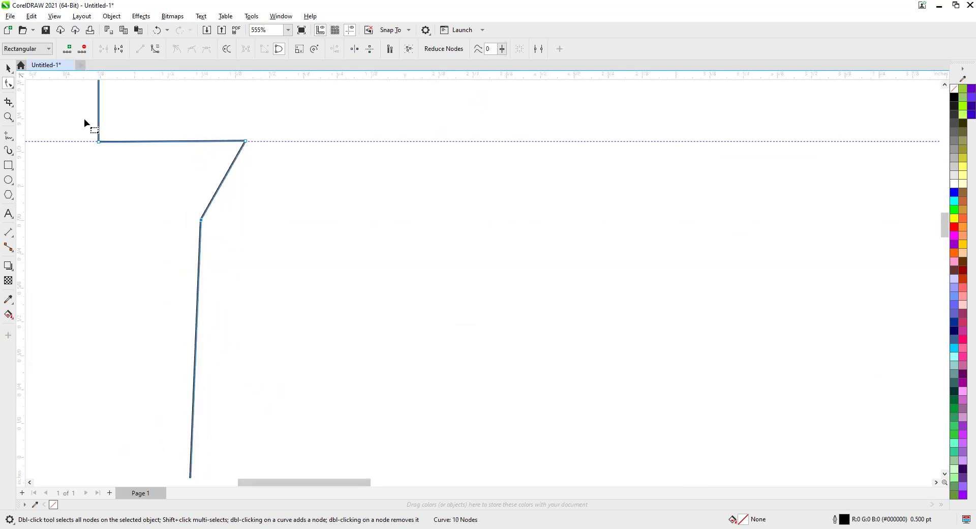
pyautogui.click(199, 257)
pyautogui.click(67, 49)
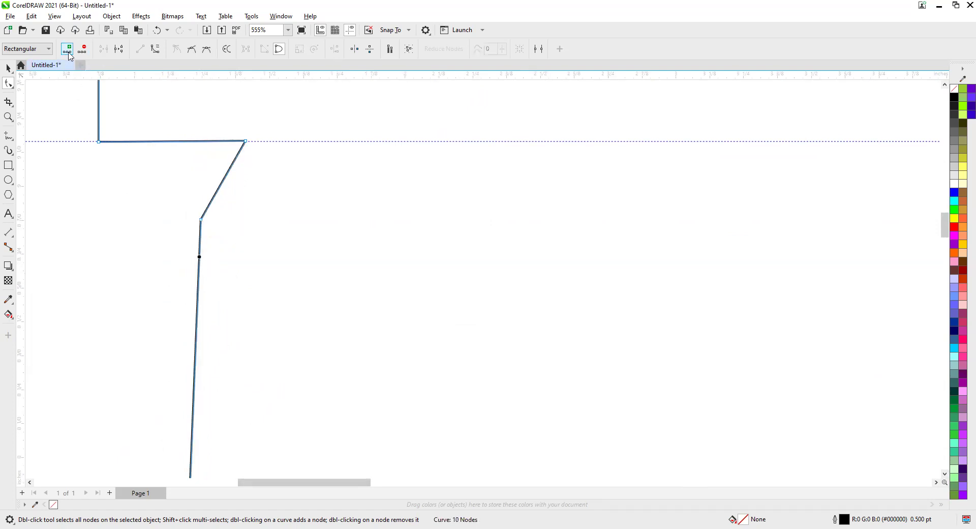
pyautogui.moveTo(199, 258); pyautogui.dragTo(317, 221)
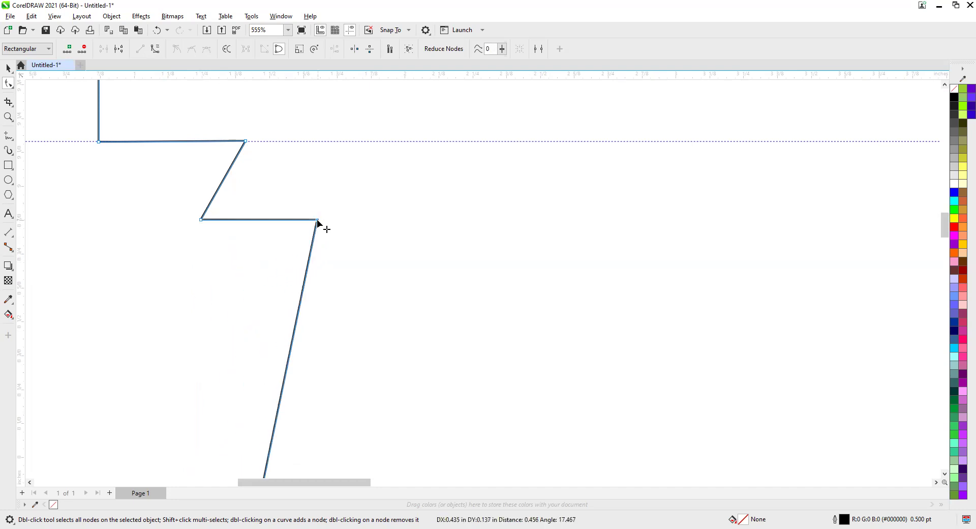
# - Add a node and raise it to the guideline for the triangle's right side, then another moved right along the guideline to extend the bar's underside
pyautogui.click(309, 260)
pyautogui.click(67, 49)
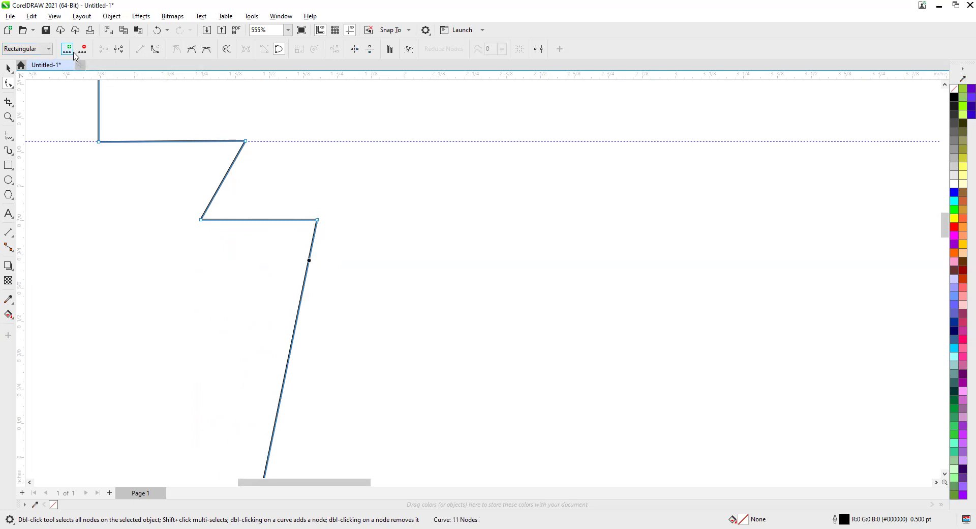
pyautogui.moveTo(309, 261); pyautogui.dragTo(270, 141)
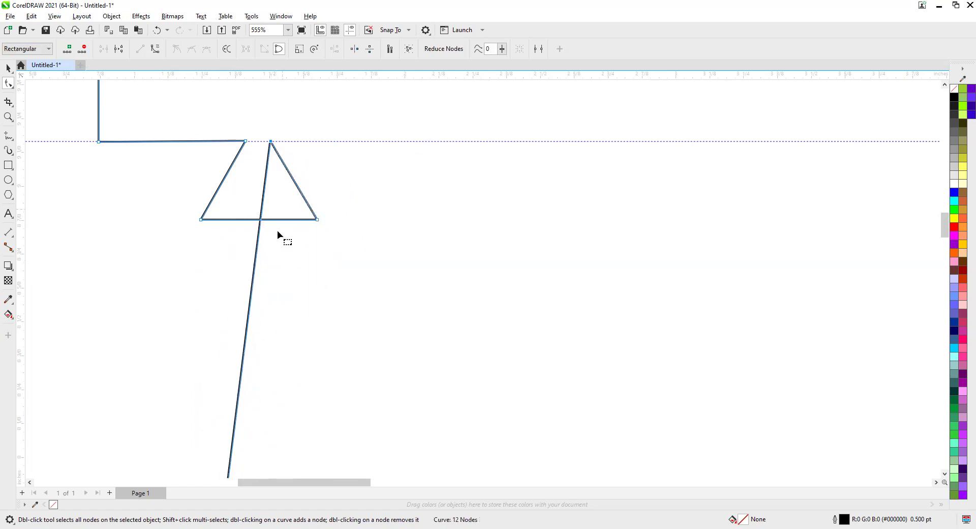
pyautogui.doubleClick(253, 271)
pyautogui.moveTo(253, 270); pyautogui.dragTo(614, 142)
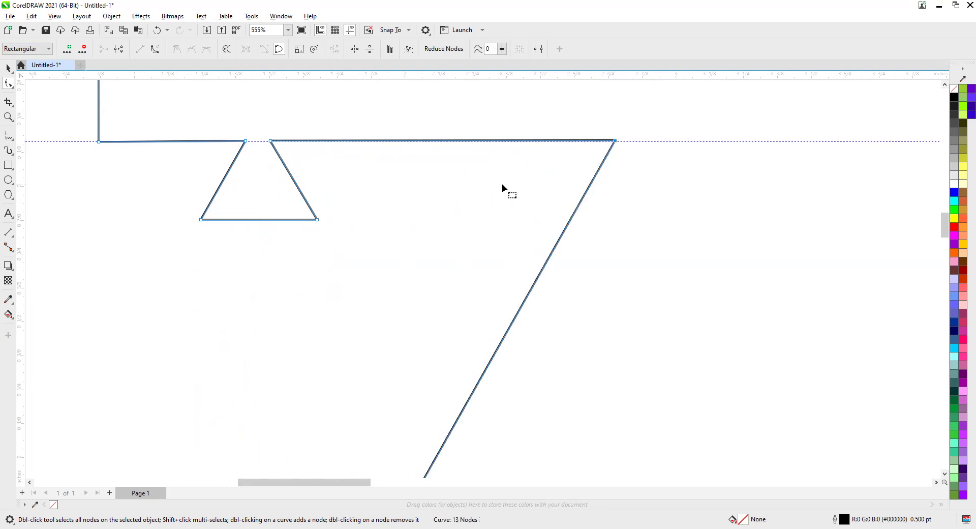
# - Compare the outline with the AGLOW reference and place a second horizontal guideline below the small triangle at Y 8.717 inches
pyautogui.scroll(-5, 501, 184)
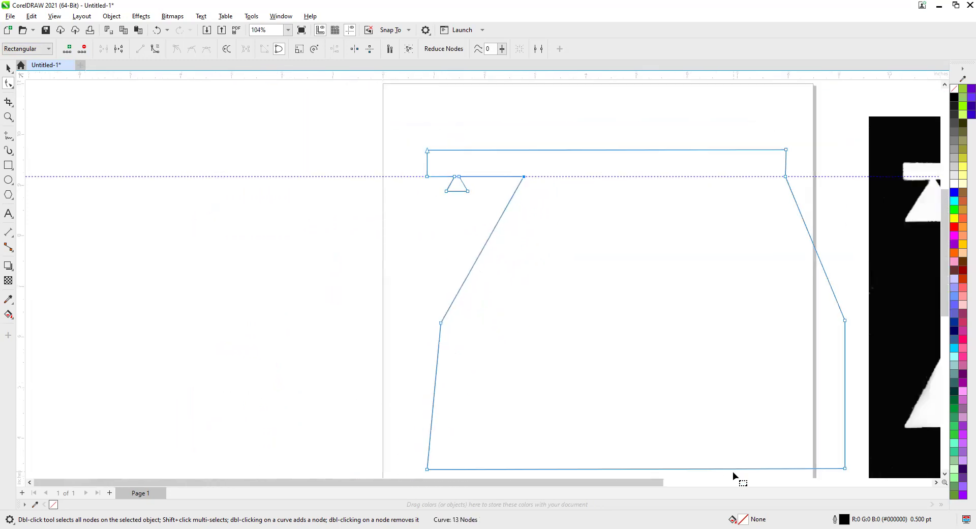
pyautogui.scroll(-2, 541, 391)
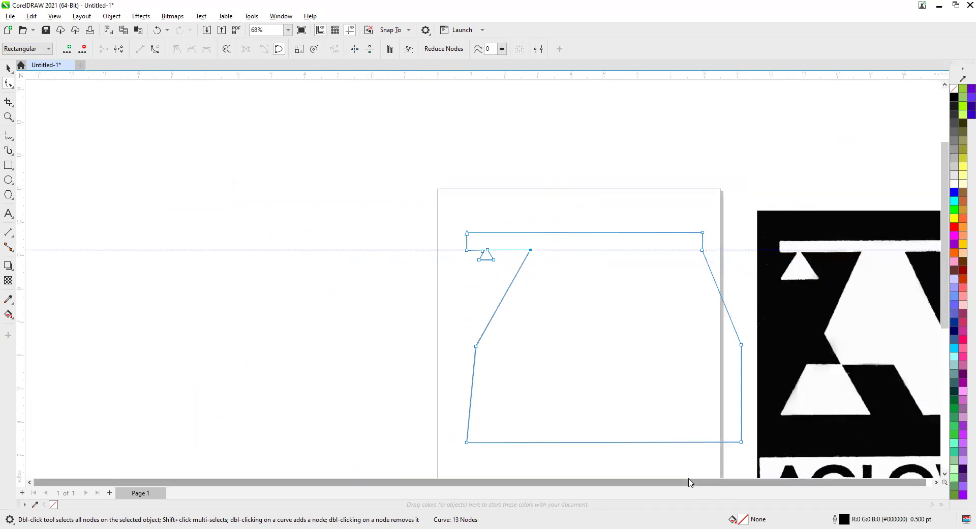
pyautogui.scroll(-2, 728, 471)
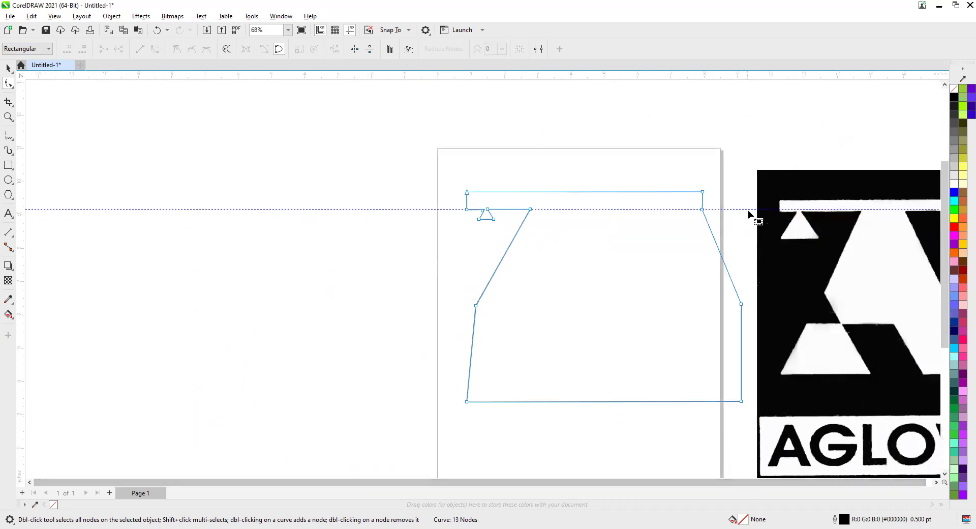
pyautogui.scroll(-1, 279, 270)
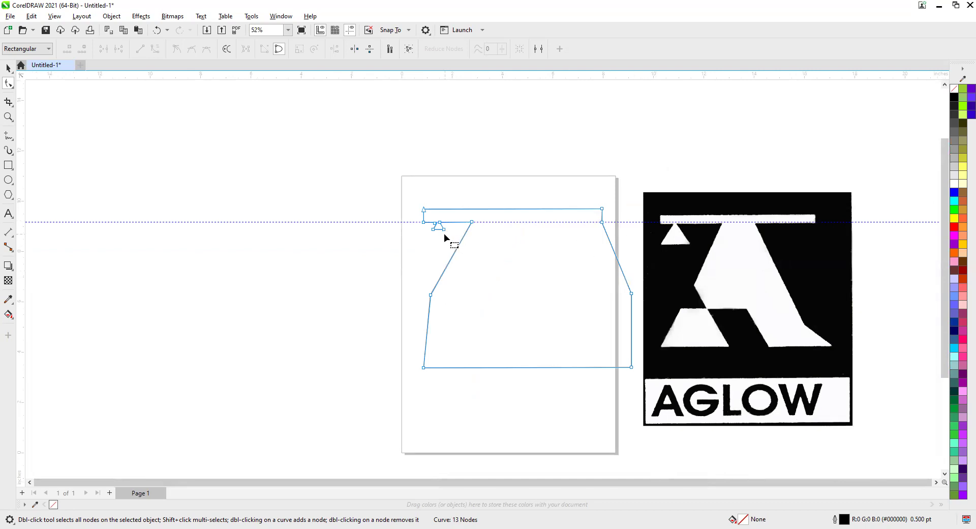
pyautogui.scroll(3, 444, 235)
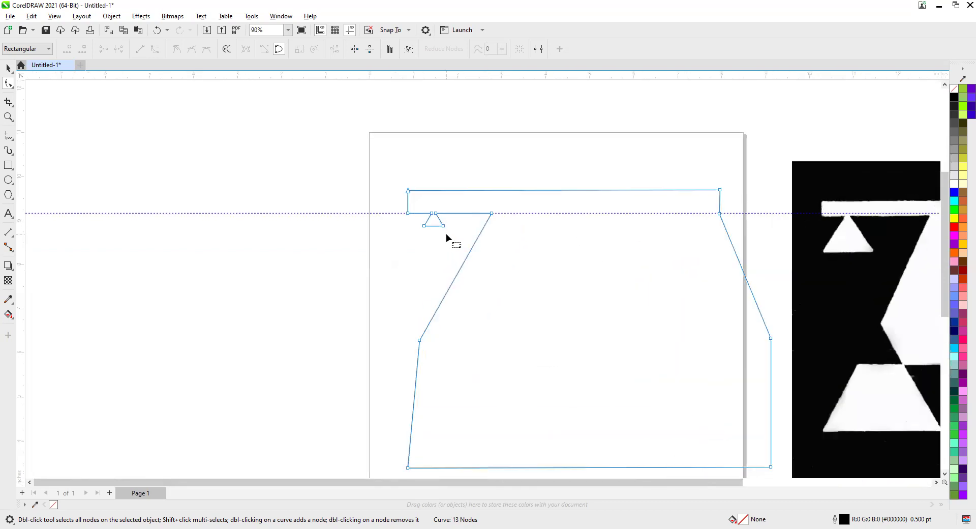
pyautogui.scroll(5, 446, 234)
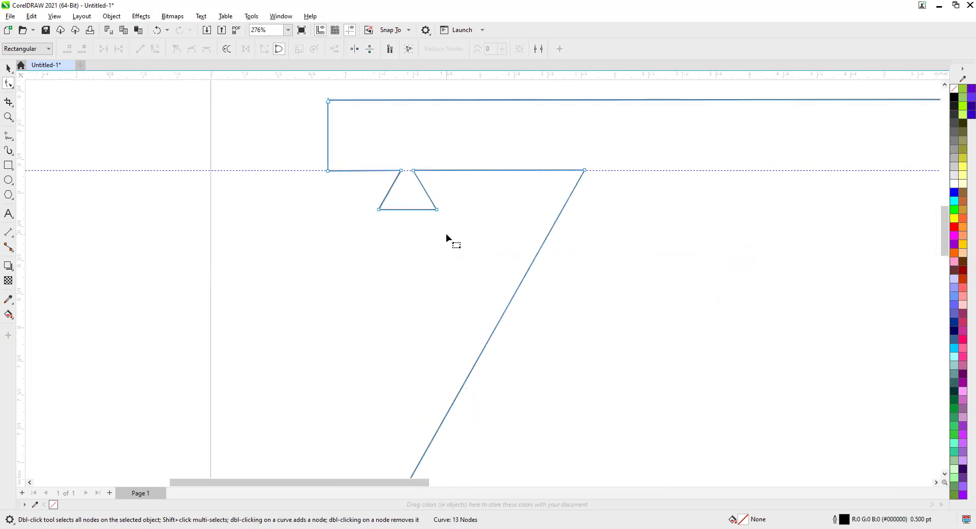
pyautogui.moveTo(290, 160); pyautogui.dragTo(300, 231)
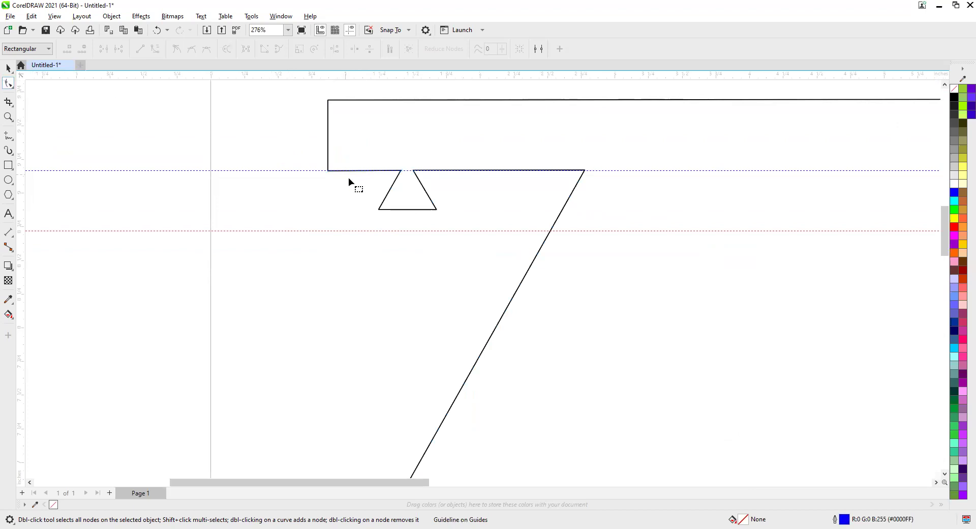
# - Move the small triangle's base nodes onto the lower guideline and shift its upper nodes along the bar's underside to enlarge the shape
pyautogui.click(379, 209)
pyautogui.moveTo(380, 209); pyautogui.dragTo(365, 231)
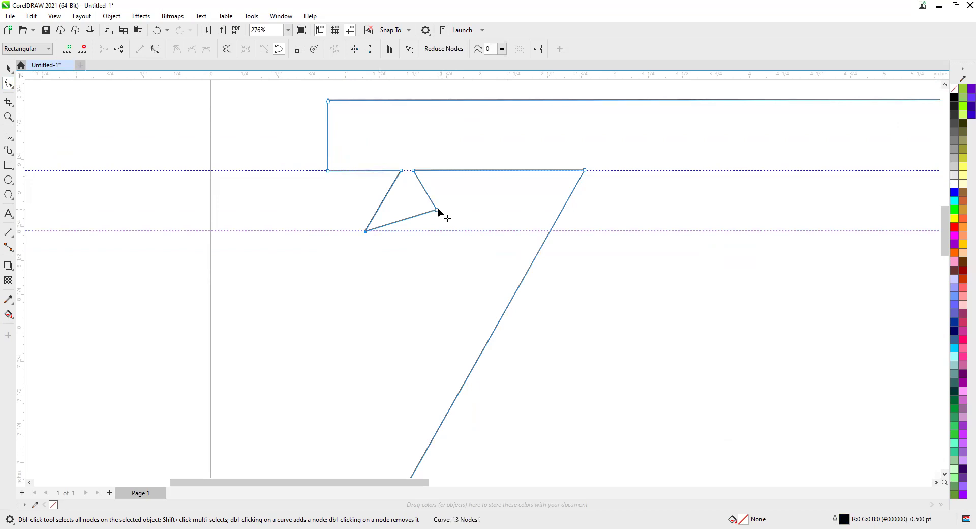
pyautogui.moveTo(438, 210); pyautogui.dragTo(485, 231)
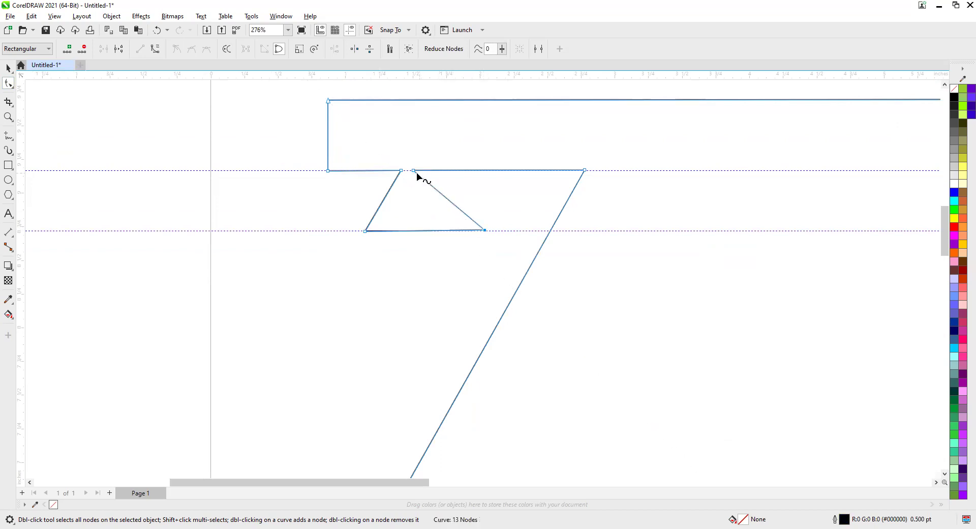
pyautogui.moveTo(414, 169); pyautogui.dragTo(437, 170)
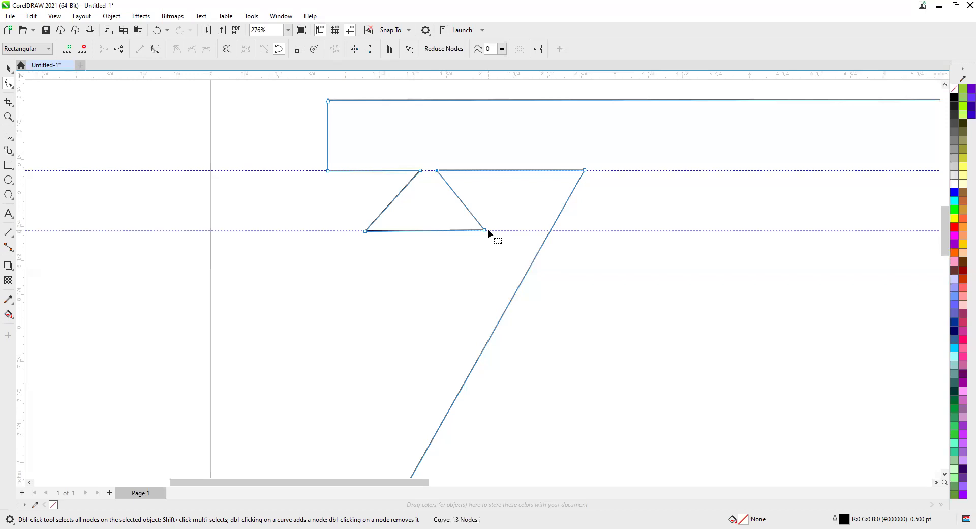
pyautogui.moveTo(486, 232); pyautogui.dragTo(487, 230)
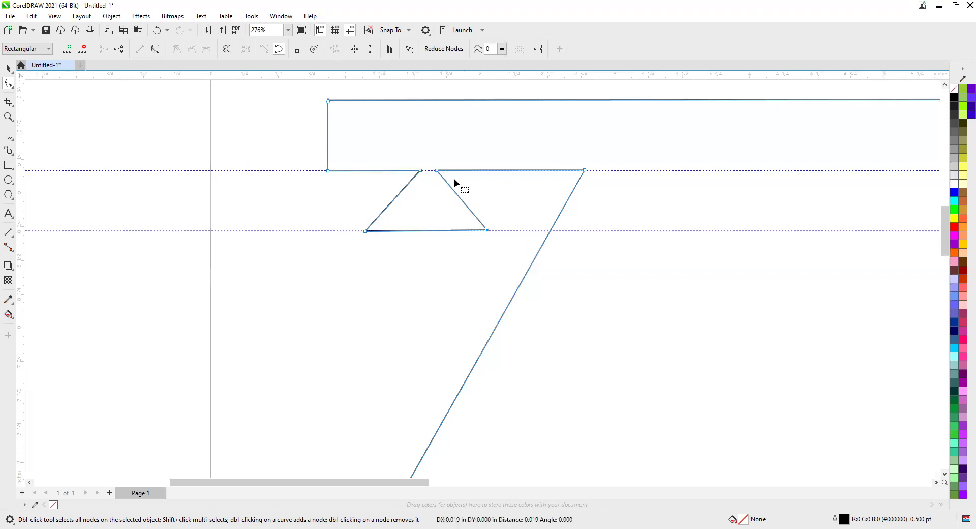
pyautogui.moveTo(437, 171); pyautogui.dragTo(406, 171)
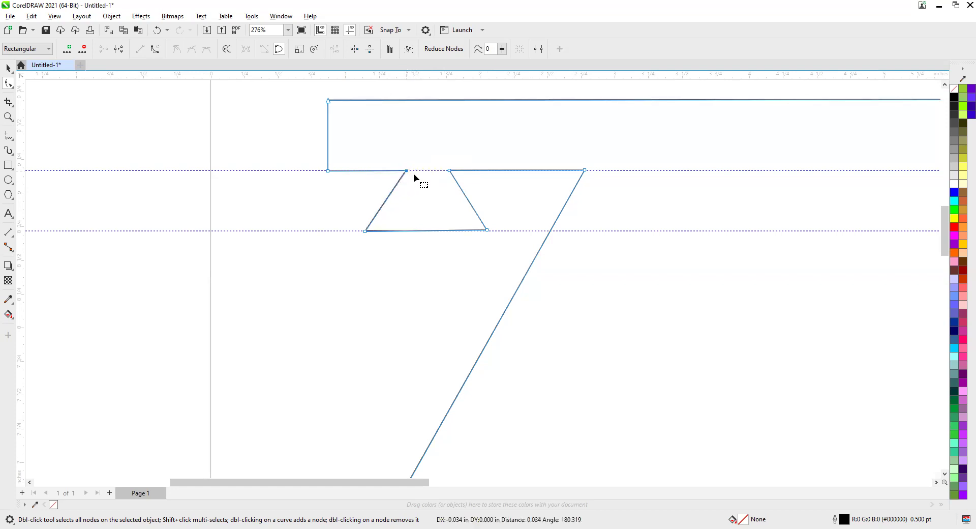
# - Delete the horizontal guideline running along the small triangle's base
pyautogui.press('space')
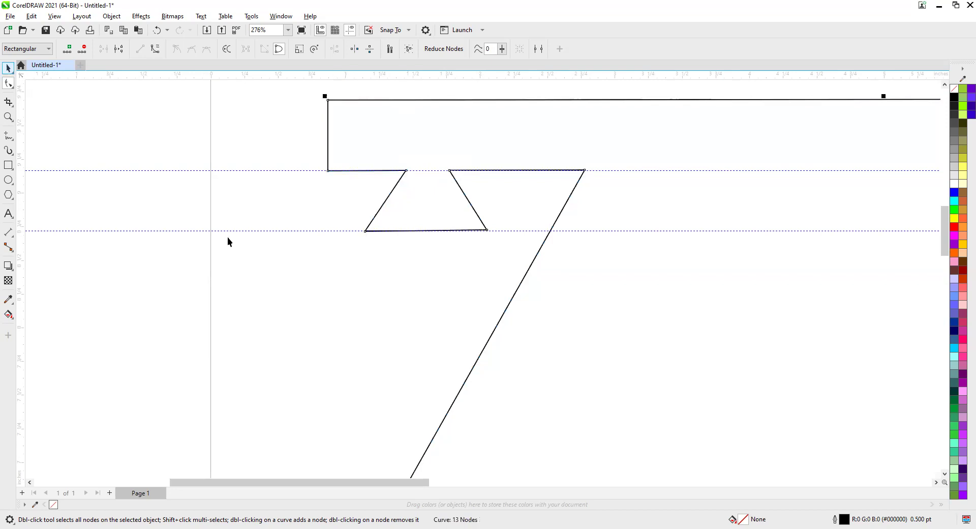
pyautogui.click(258, 231)
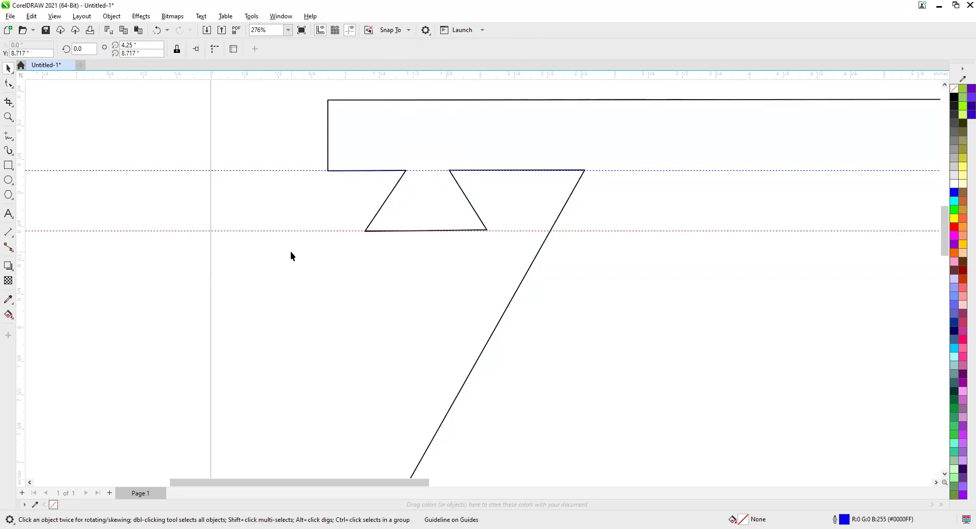
pyautogui.press('Delete')
pyautogui.scroll(-2, 404, 250)
pyautogui.scroll(-2, 404, 250)
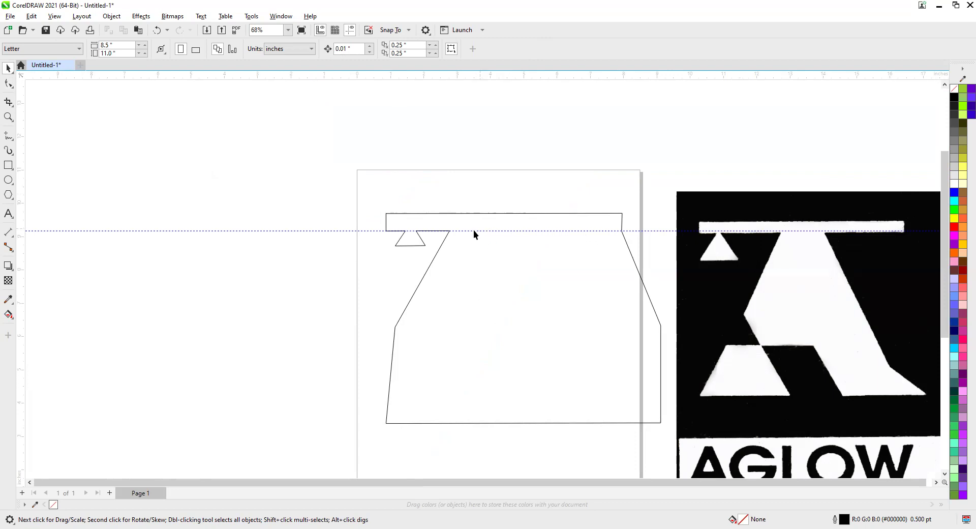
# - With the Shape tool, move the main stroke's upper-left node right along the guideline and its lower bend node inward and up
pyautogui.click(9, 83)
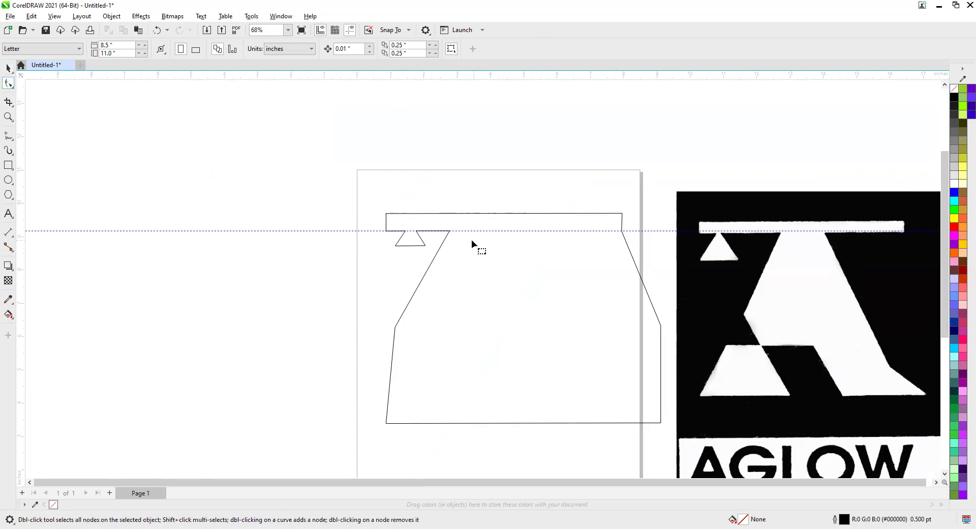
pyautogui.click(450, 230)
pyautogui.moveTo(449, 231); pyautogui.dragTo(481, 231)
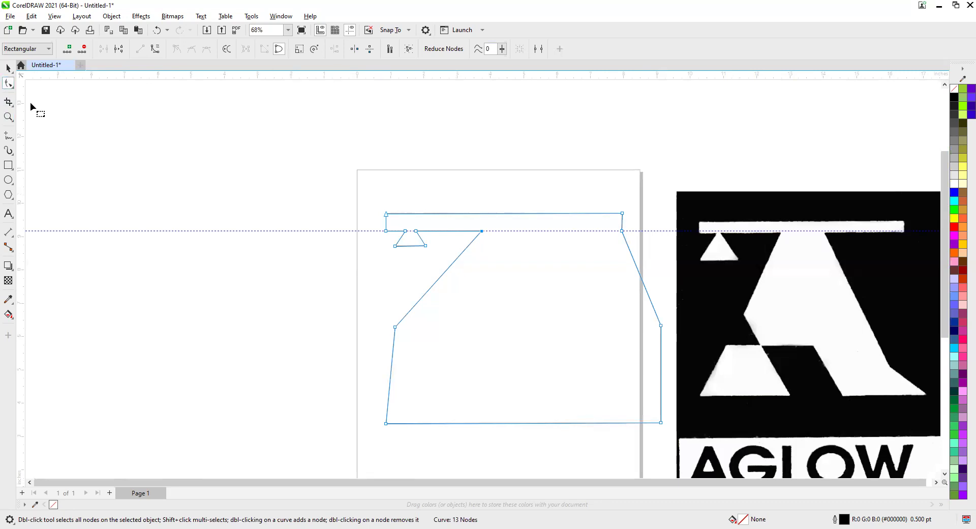
pyautogui.moveTo(394, 330); pyautogui.dragTo(435, 307)
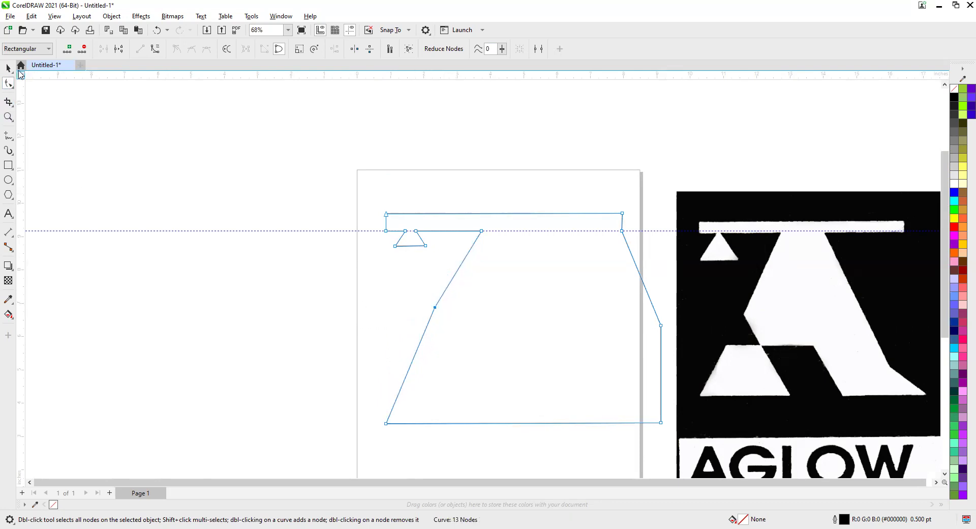
# - Add two nodes on the lower-left slanted edge and move them to form a notch and the left foot's flat top
pyautogui.click(68, 51)
pyautogui.click(428, 322)
pyautogui.moveTo(429, 323)
pyautogui.mouseDown()
pyautogui.moveTo(464, 330)
pyautogui.moveTo(432, 329)
pyautogui.mouseUp()
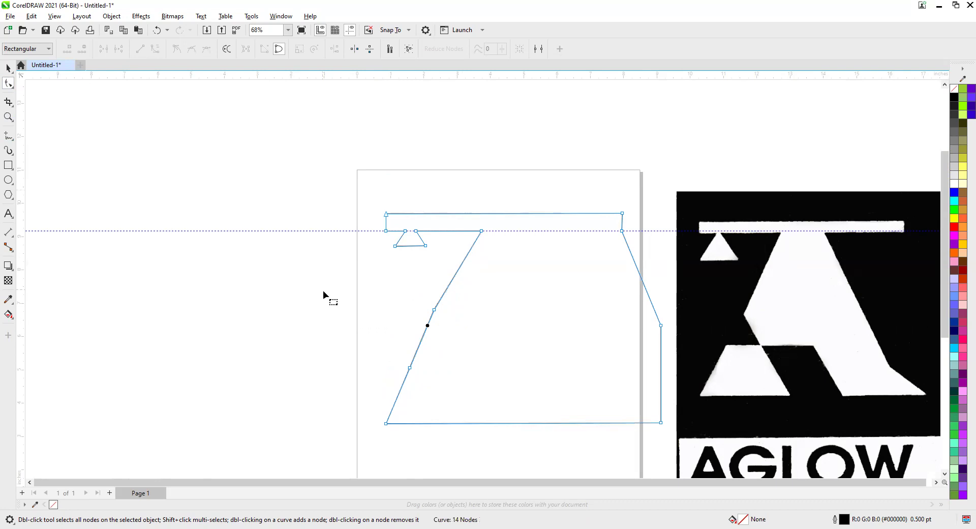
pyautogui.doubleClick(428, 325)
pyautogui.click(109, 92)
pyautogui.moveTo(428, 326); pyautogui.dragTo(417, 351)
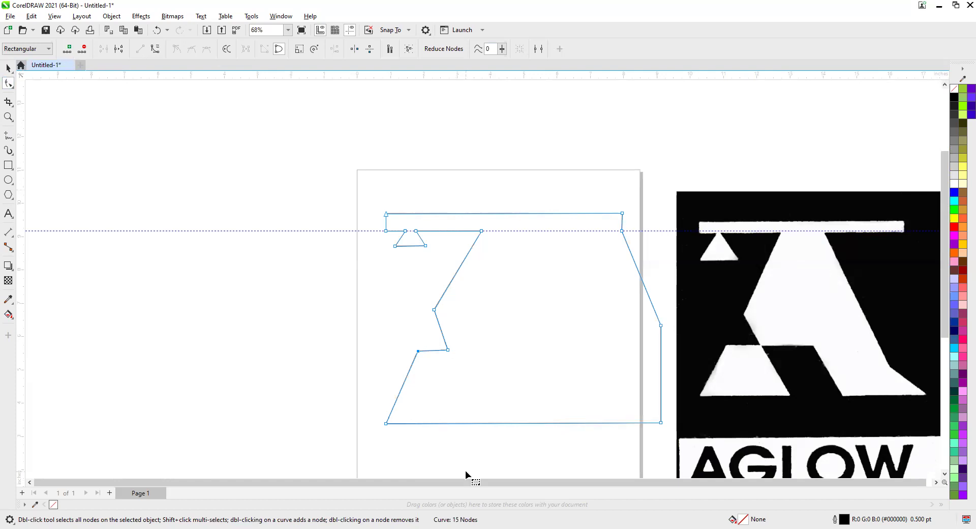
# - Add two nodes on the bottom edge and move the second up beside the notch to form the left foot's right side
pyautogui.click(477, 423)
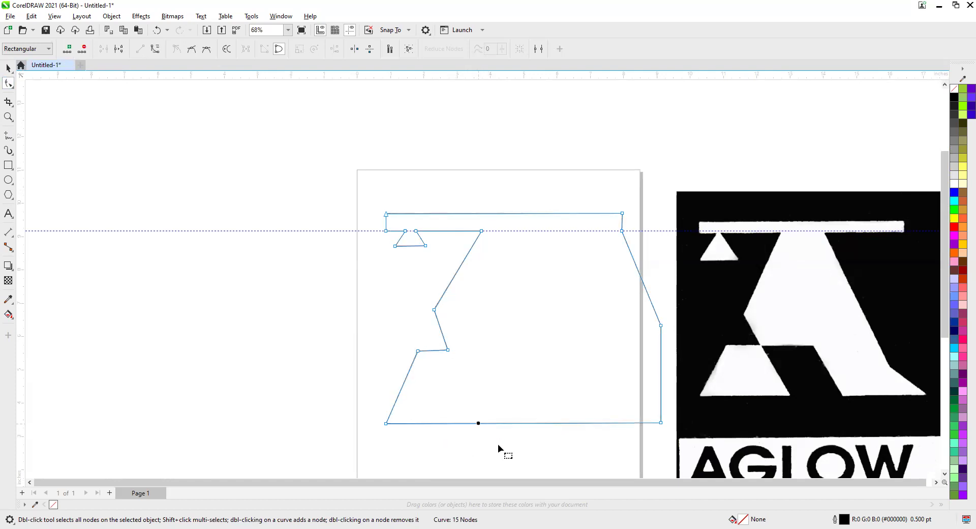
pyautogui.click(67, 49)
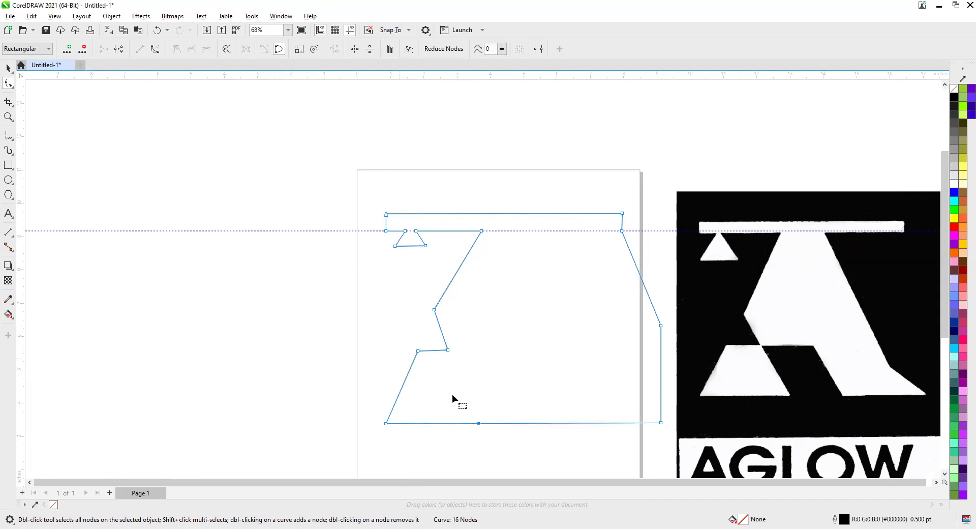
pyautogui.click(526, 423)
pyautogui.doubleClick(526, 424)
pyautogui.moveTo(526, 423); pyautogui.dragTo(451, 355)
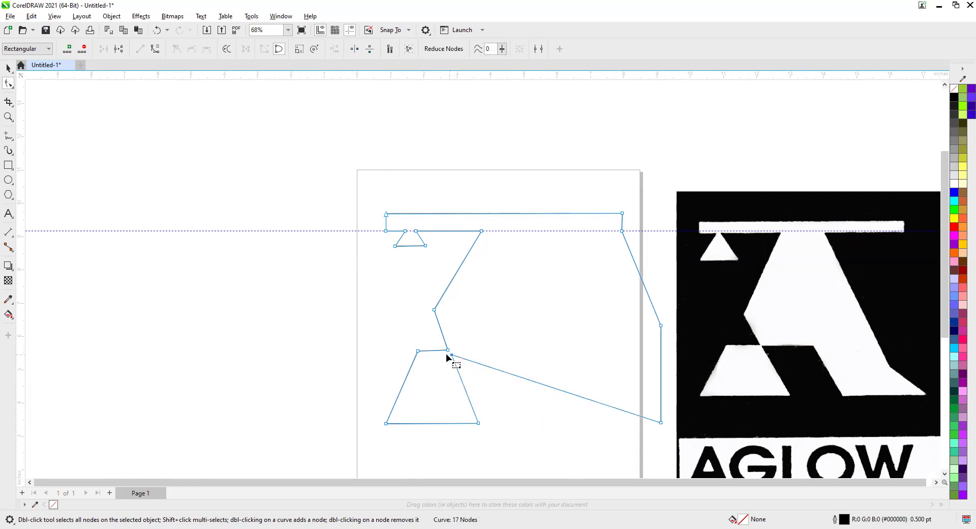
# - Add two nodes on the long lower diagonal and position them to form the crossbar's level underside and the right leg's inner edge
pyautogui.doubleClick(496, 369)
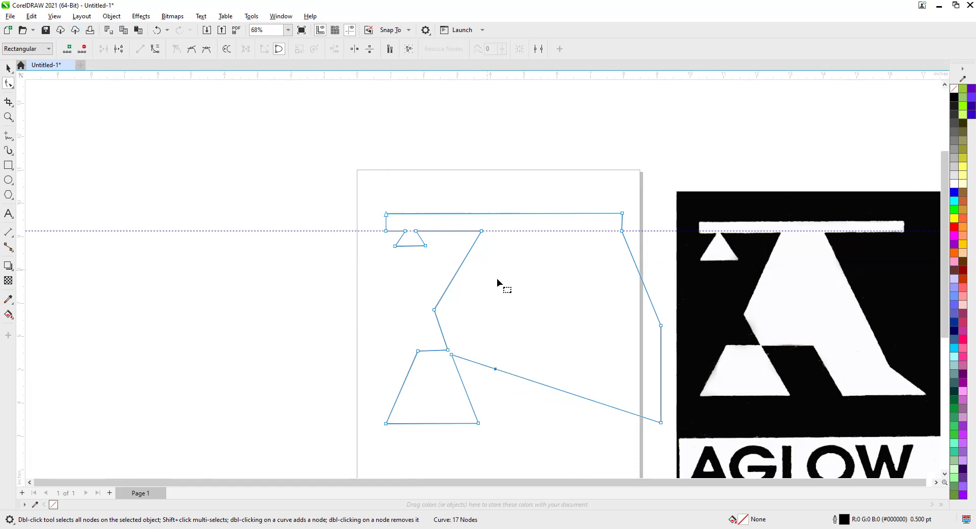
pyautogui.moveTo(496, 368); pyautogui.dragTo(524, 354)
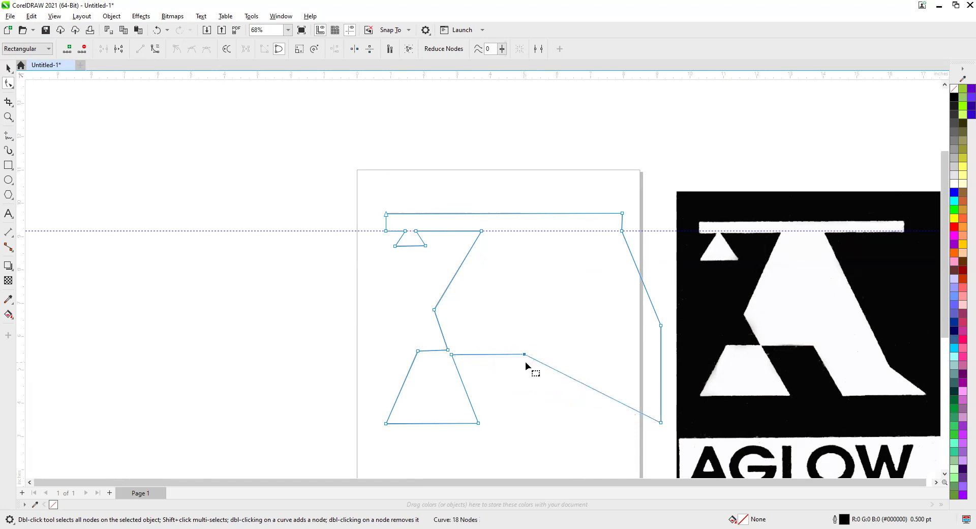
pyautogui.doubleClick(594, 389)
pyautogui.moveTo(593, 390); pyautogui.dragTo(566, 403)
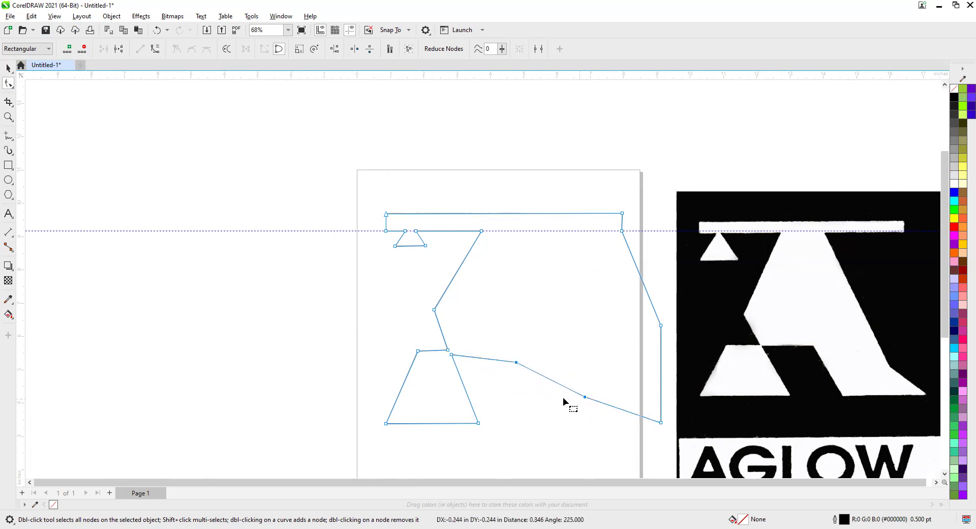
pyautogui.click(517, 361)
pyautogui.moveTo(516, 362); pyautogui.dragTo(542, 354)
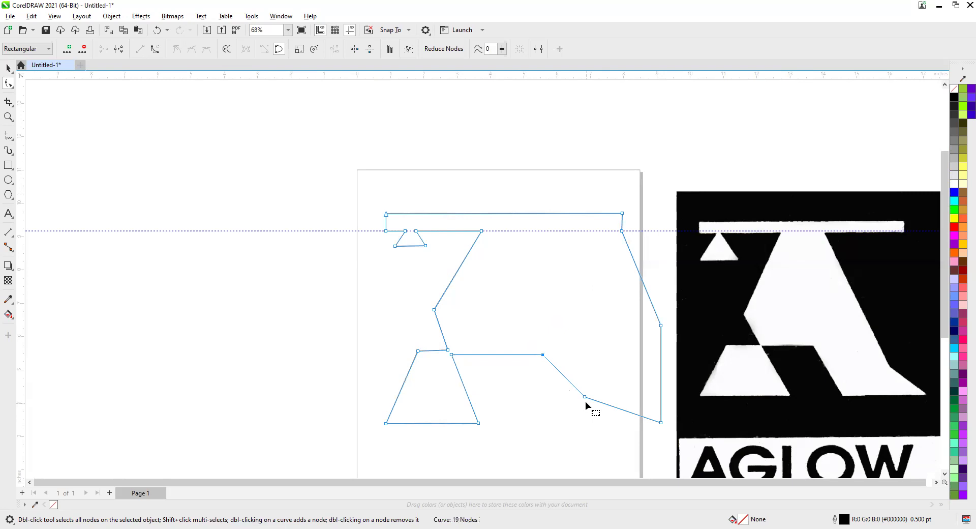
pyautogui.moveTo(584, 397); pyautogui.dragTo(558, 419)
# - Move the right edge's upper node inward to the guideline under the bar, then add a node on the resulting diagonal and pull it slightly inward
pyautogui.click(661, 327)
pyautogui.moveTo(661, 326); pyautogui.dragTo(535, 230)
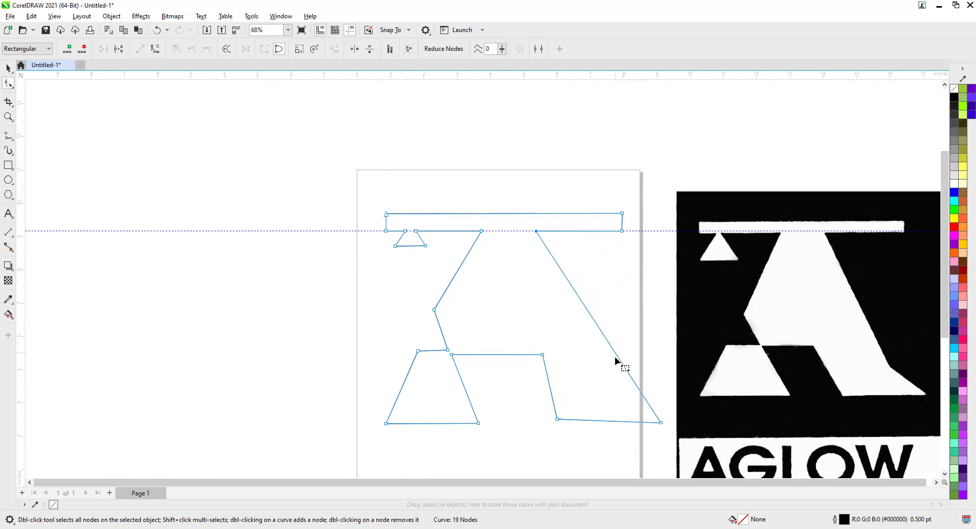
pyautogui.click(626, 369)
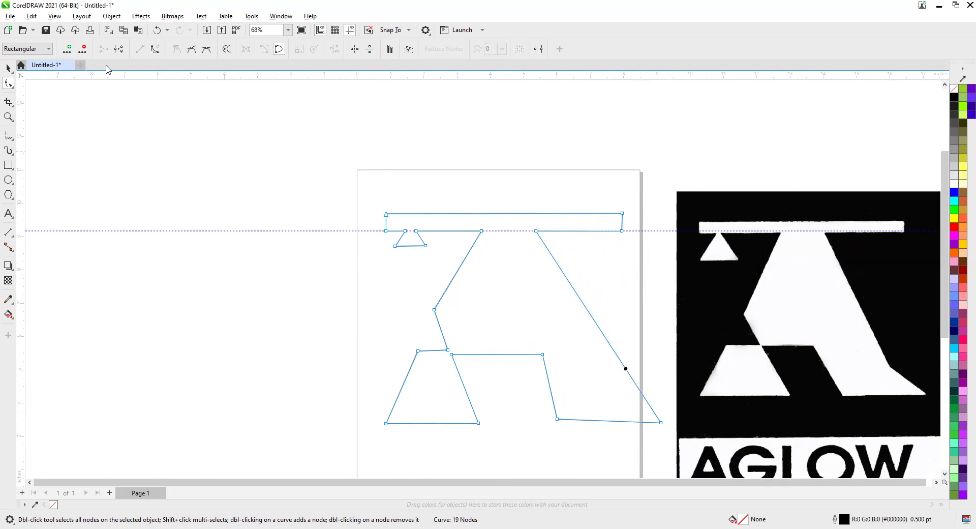
pyautogui.click(67, 49)
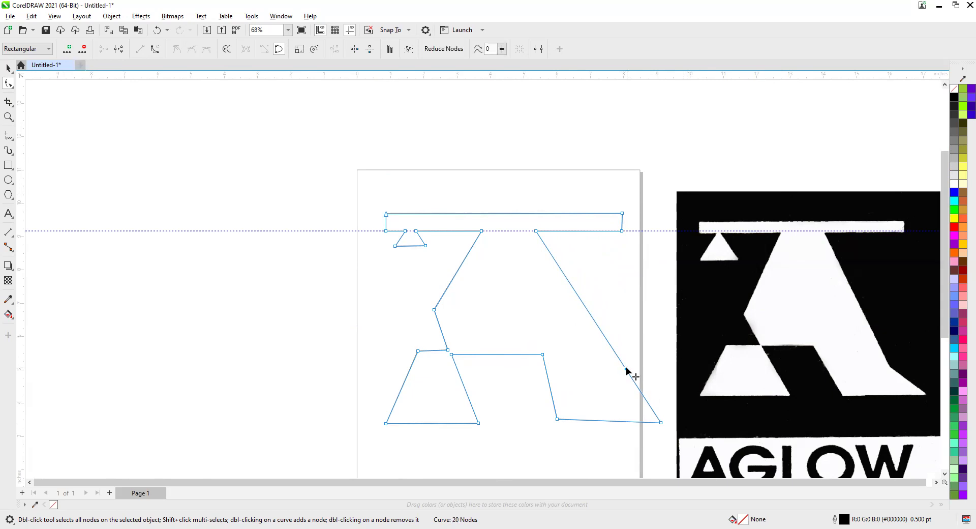
pyautogui.moveTo(625, 369); pyautogui.dragTo(607, 372)
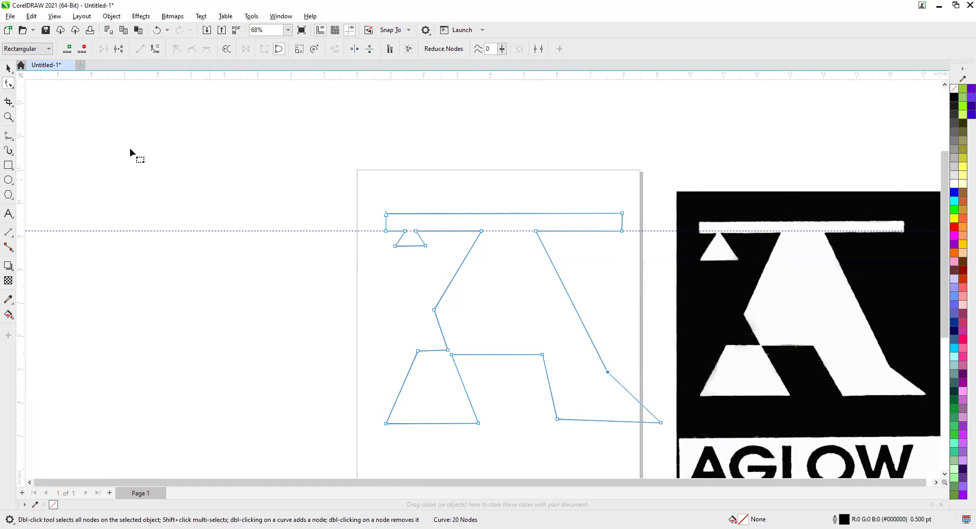
# - Move the horizontal guideline from the bar's underside down to just below the small triangle's base
pyautogui.click(8, 67)
pyautogui.click(319, 231)
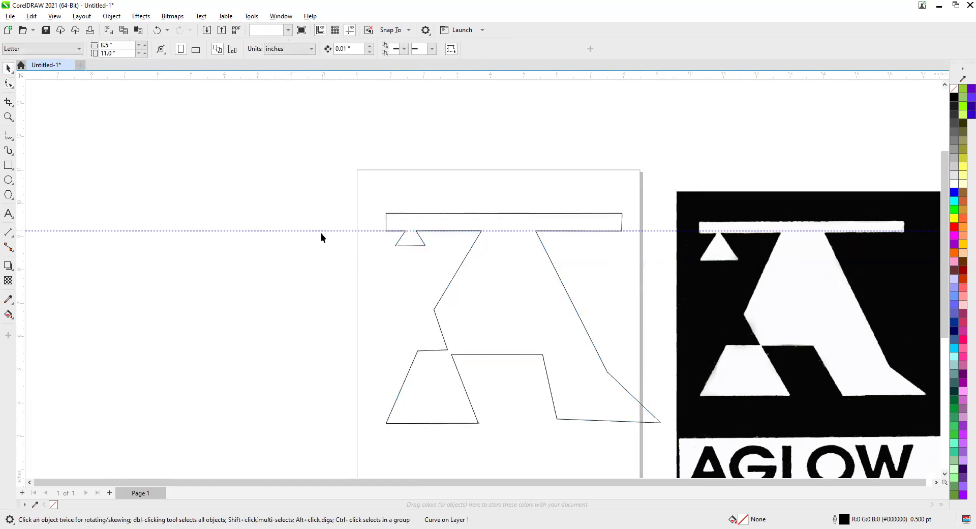
pyautogui.moveTo(319, 231); pyautogui.dragTo(327, 254)
pyautogui.scroll(2, 487, 300)
pyautogui.scroll(4, 458, 275)
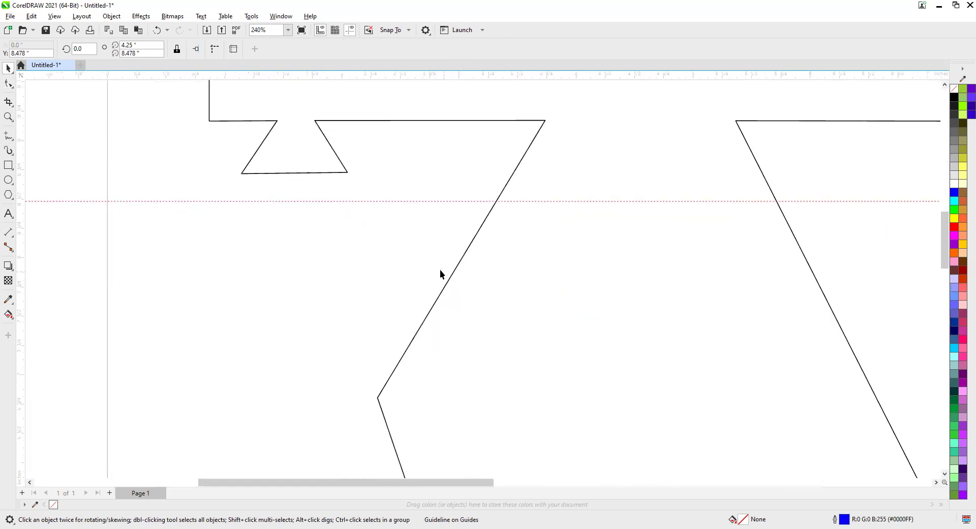
# - With the Shape tool, lower the small triangle's two base nodes onto the guideline and shift its two upper nodes slightly right
pyautogui.click(8, 84)
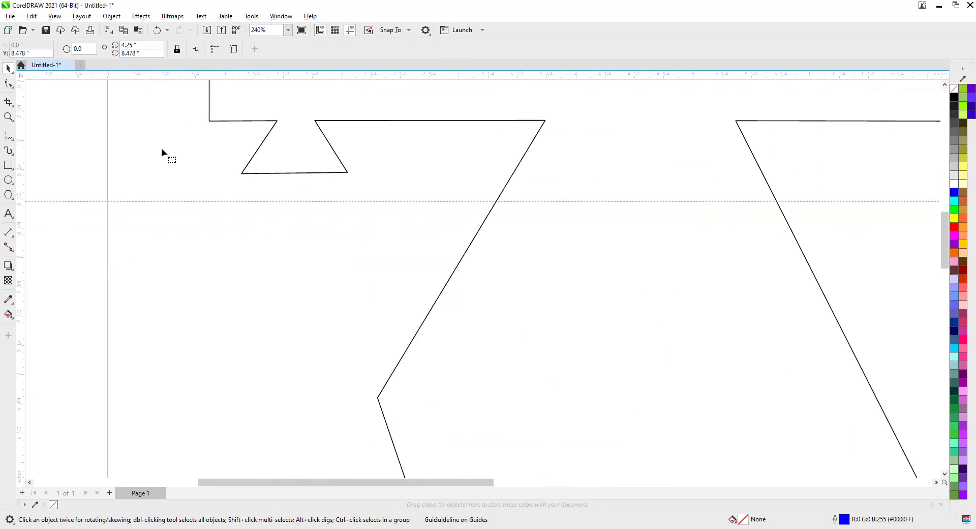
pyautogui.click(242, 172)
pyautogui.moveTo(242, 171); pyautogui.dragTo(231, 200)
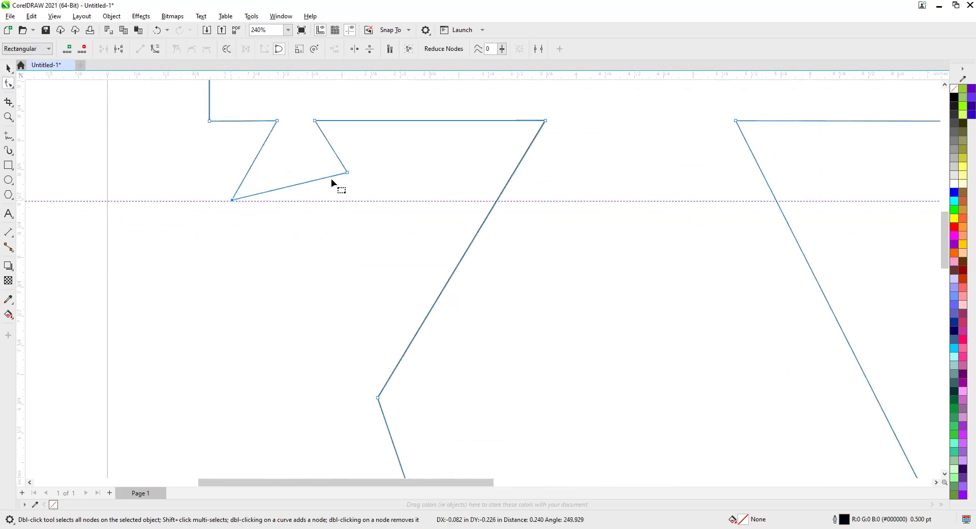
pyautogui.moveTo(348, 174); pyautogui.dragTo(360, 201)
pyautogui.moveTo(315, 121); pyautogui.dragTo(285, 120)
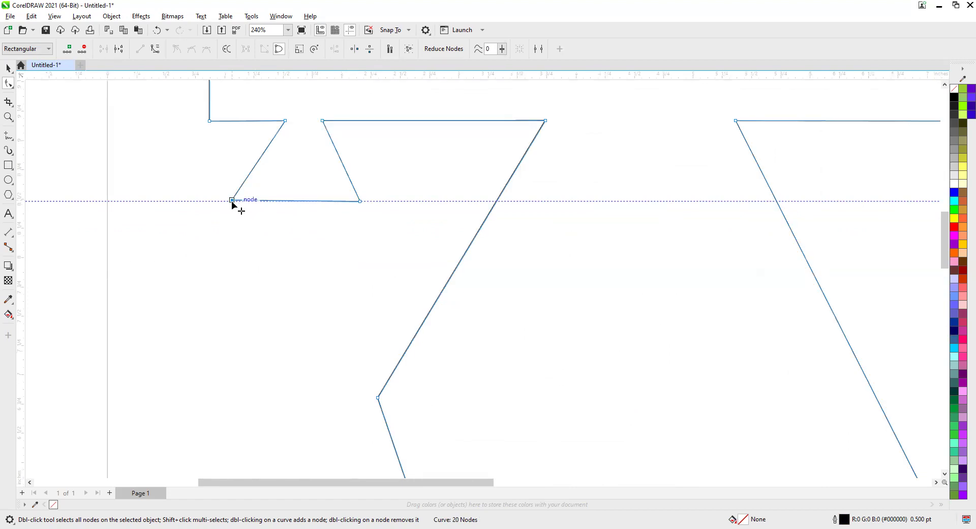
# - Place a vertical guideline at the top bar's left edge and align the left foot's lower-left node to it
pyautogui.scroll(-4, 437, 158)
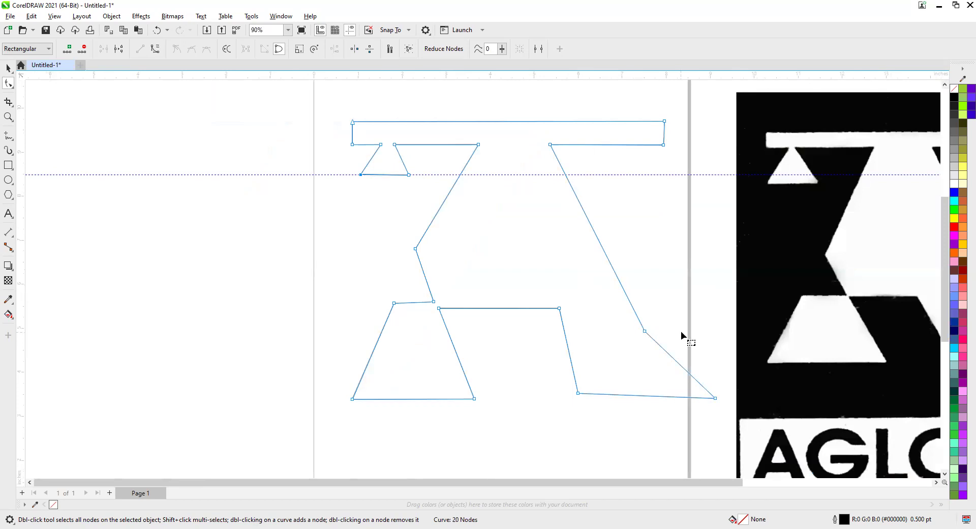
pyautogui.scroll(-2, 681, 333)
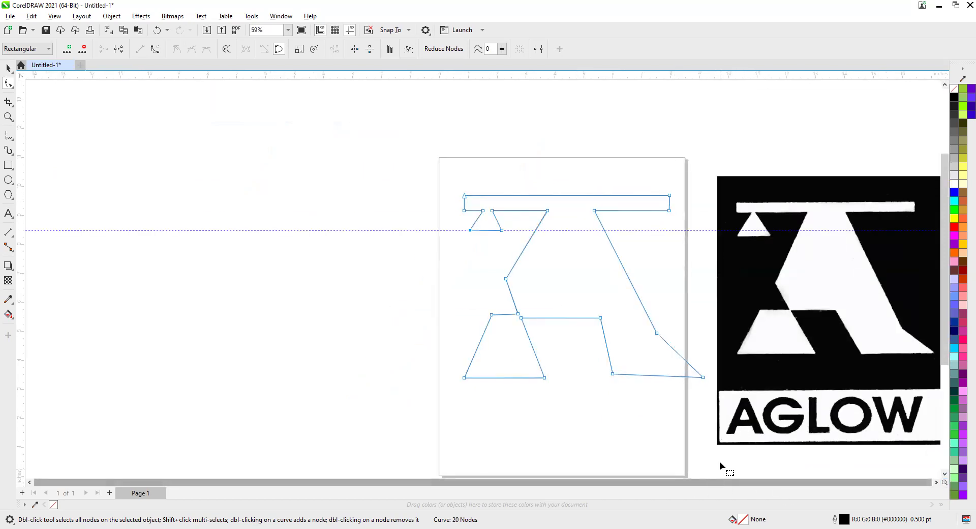
pyautogui.scroll(-1, 700, 404)
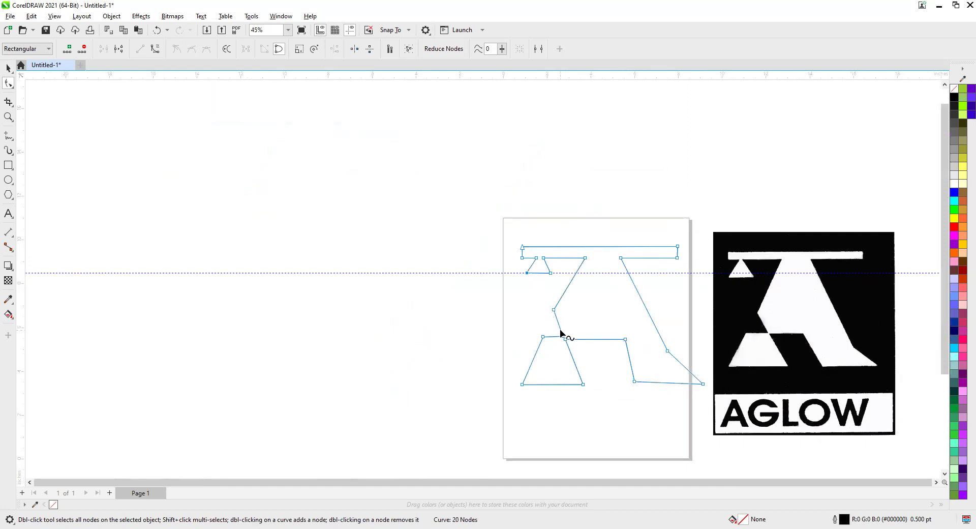
pyautogui.scroll(2, 561, 333)
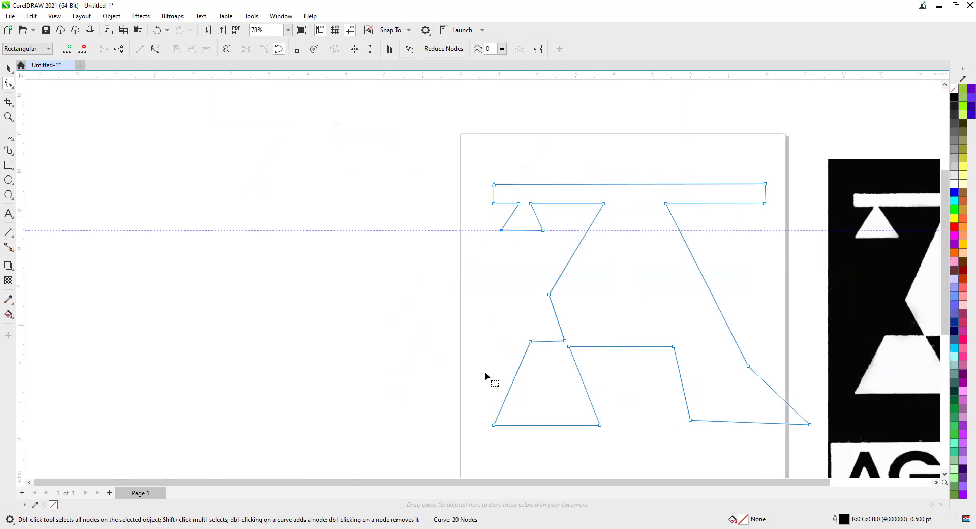
pyautogui.moveTo(256, 306); pyautogui.dragTo(496, 323)
pyautogui.moveTo(493, 325); pyautogui.dragTo(494, 326)
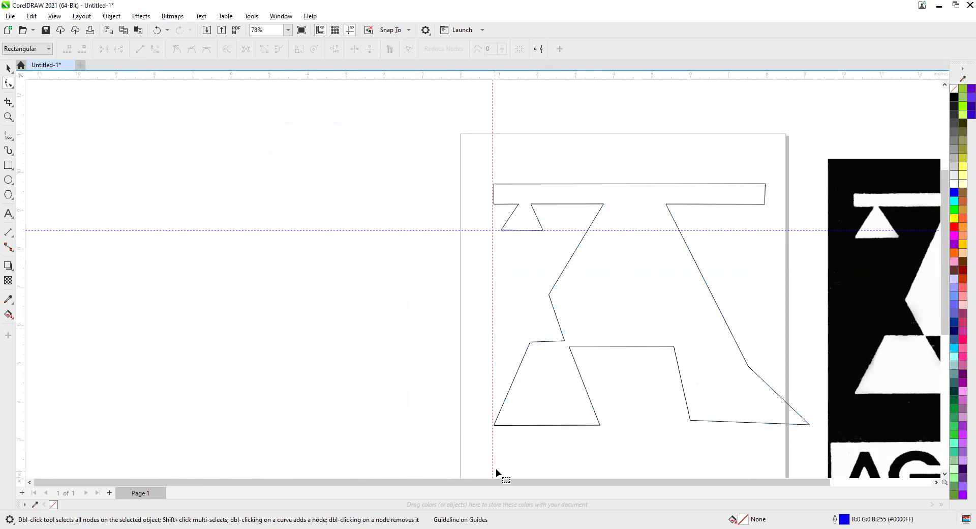
pyautogui.scroll(3, 498, 465)
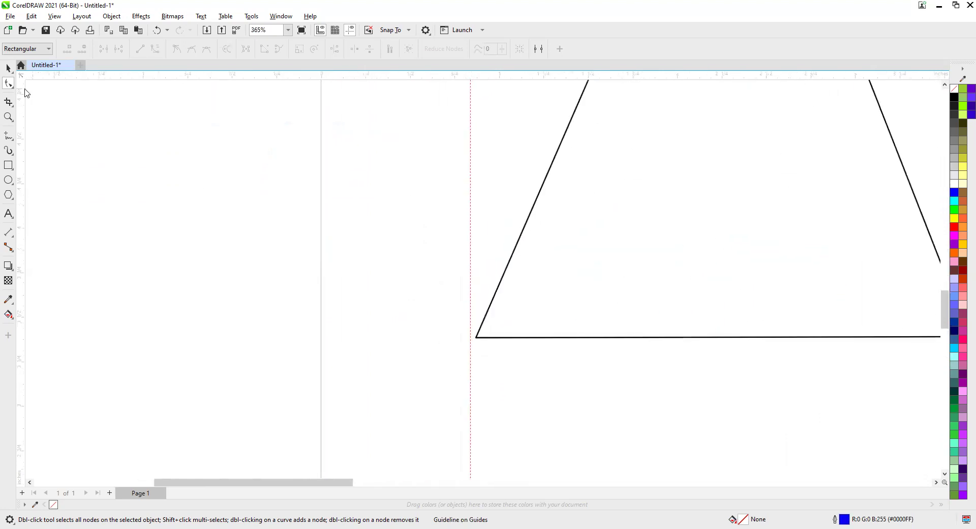
pyautogui.click(475, 339)
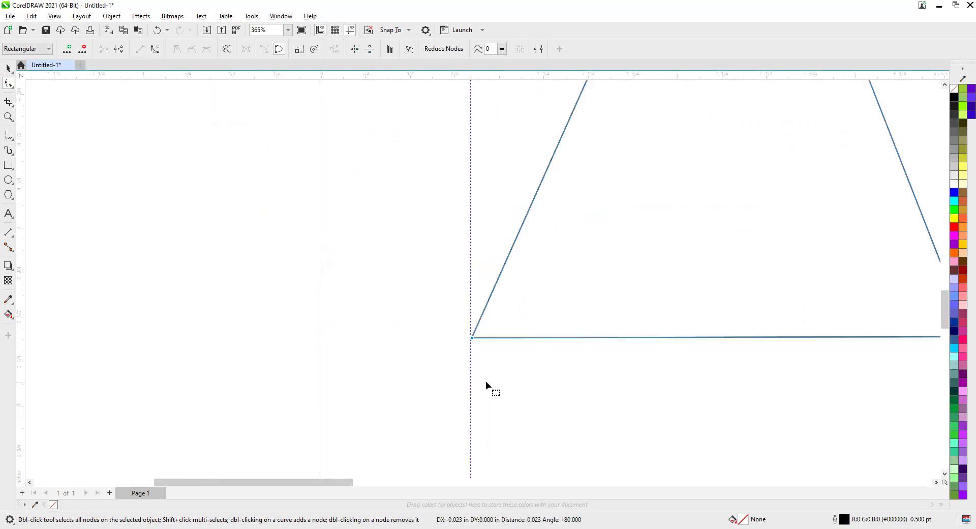
# - Move the main stroke's left bend node slightly down and outward
pyautogui.scroll(-3, 475, 279)
pyautogui.scroll(-3, 589, 199)
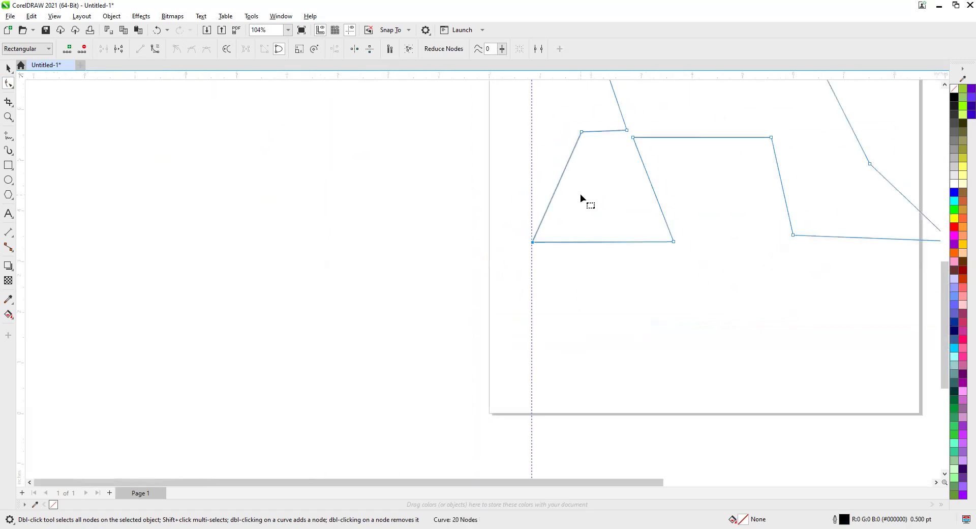
pyautogui.click(943, 85)
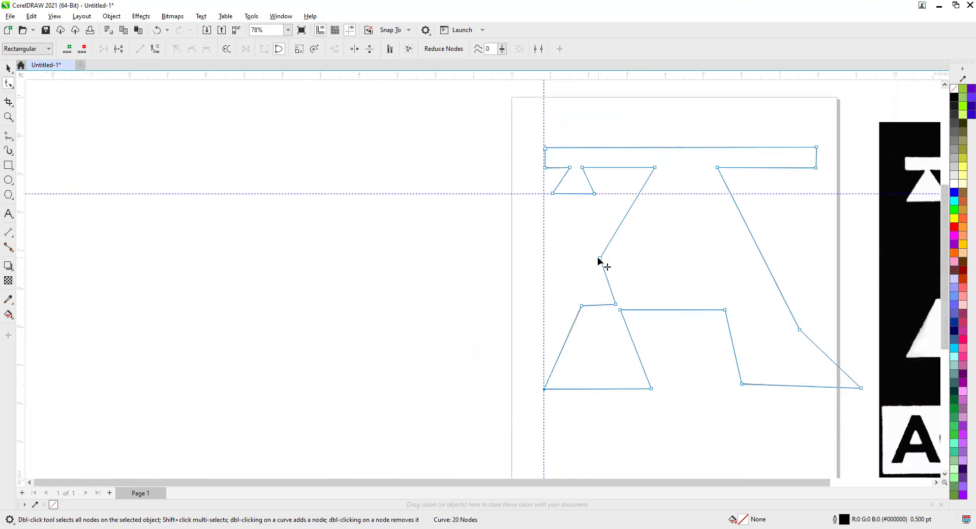
pyautogui.moveTo(598, 259); pyautogui.dragTo(597, 269)
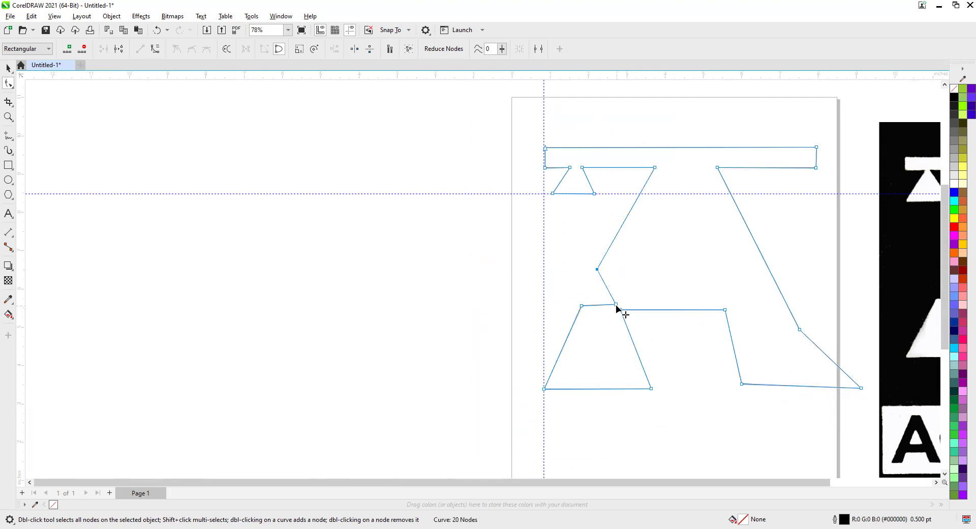
# - Place a horizontal guideline along the crossbar's underside and move the left foot's top-left node and the notch node onto it
pyautogui.click(682, 312)
pyautogui.scroll(5, 661, 337)
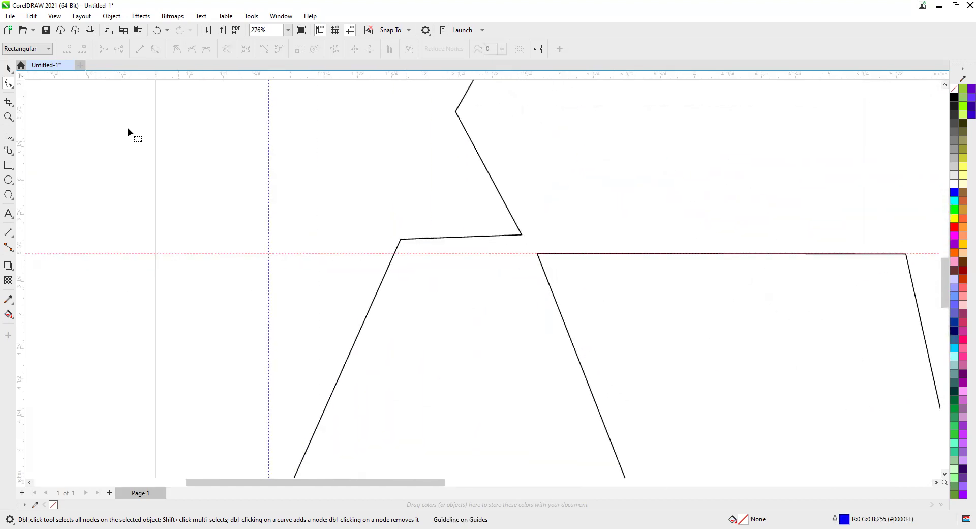
pyautogui.click(401, 239)
pyautogui.moveTo(400, 240); pyautogui.dragTo(395, 252)
pyautogui.moveTo(522, 235); pyautogui.dragTo(536, 254)
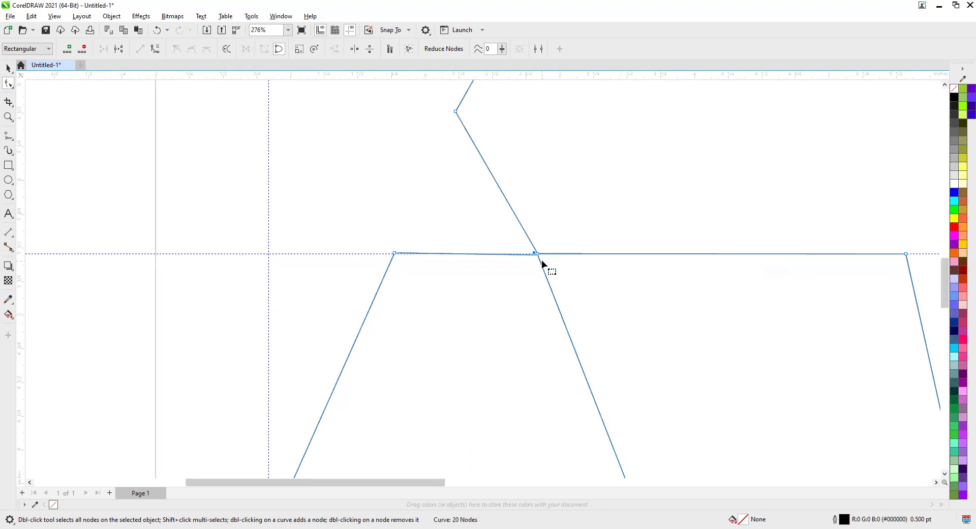
# - Move the right leg's outer bend node slightly inward and fill the whole A shape with yellow
pyautogui.scroll(-5, 517, 258)
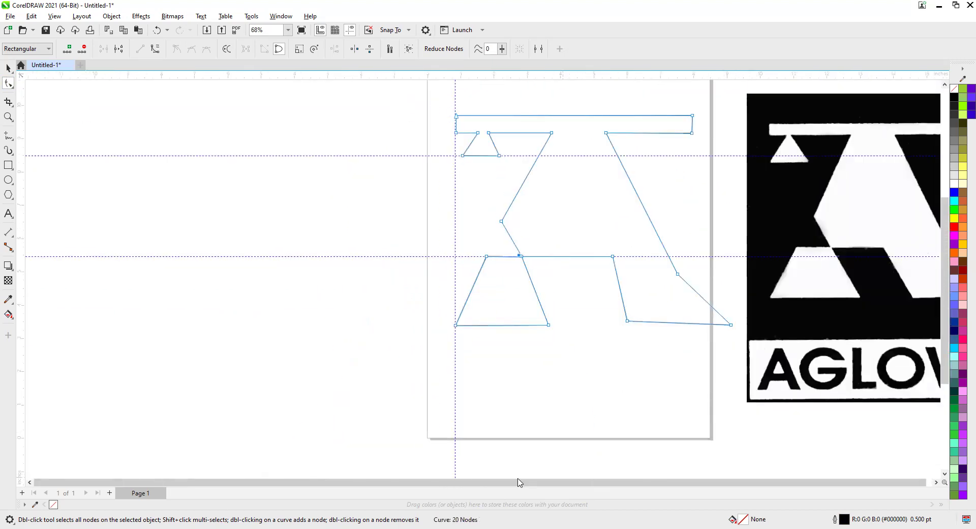
pyautogui.scroll(-2, 733, 430)
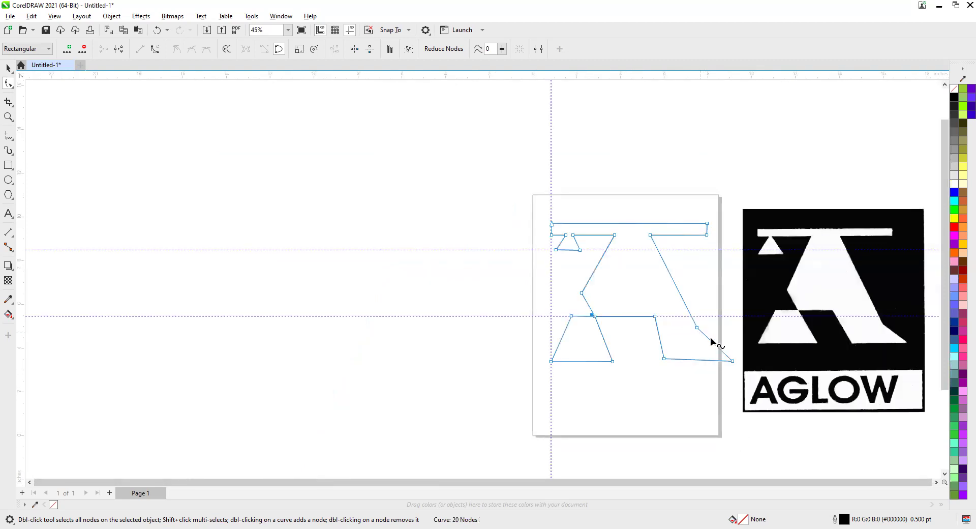
pyautogui.moveTo(732, 362); pyautogui.dragTo(692, 328)
pyautogui.scroll(2, 715, 373)
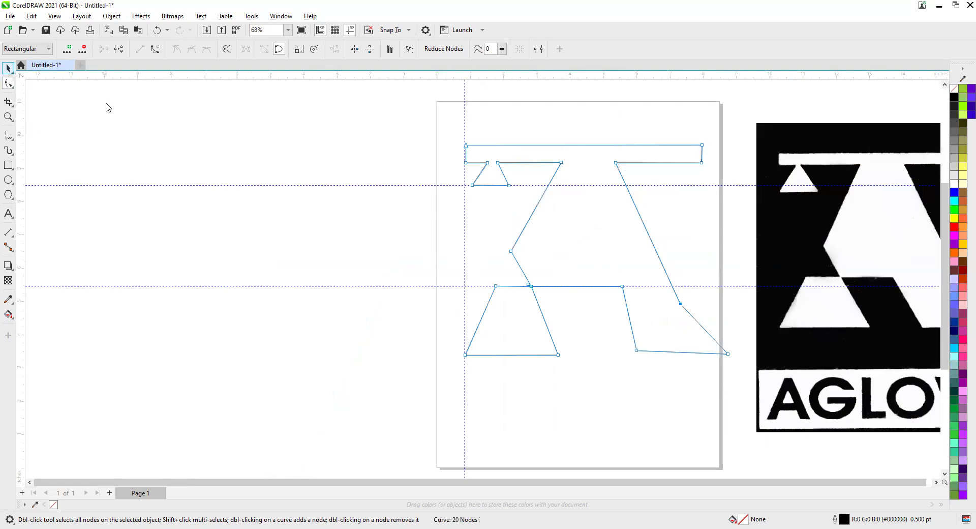
pyautogui.press('space')
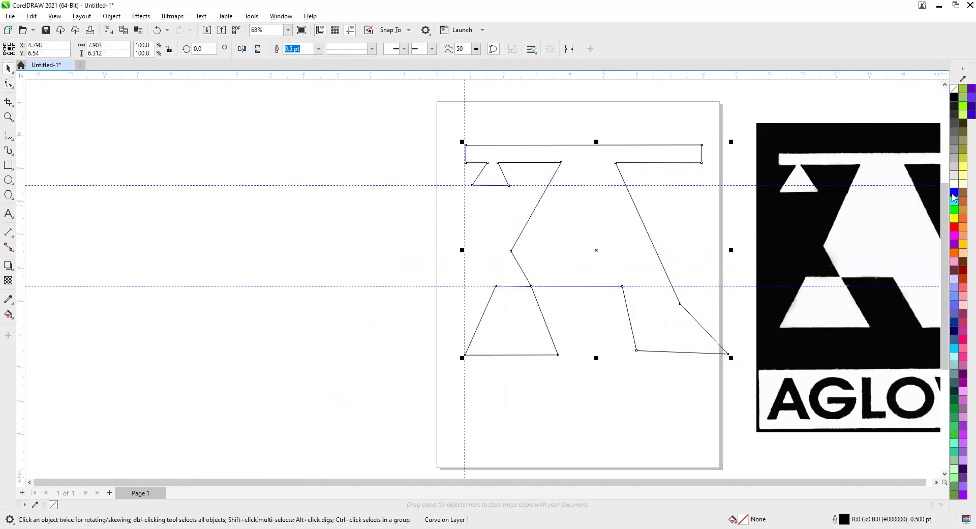
pyautogui.click(954, 218)
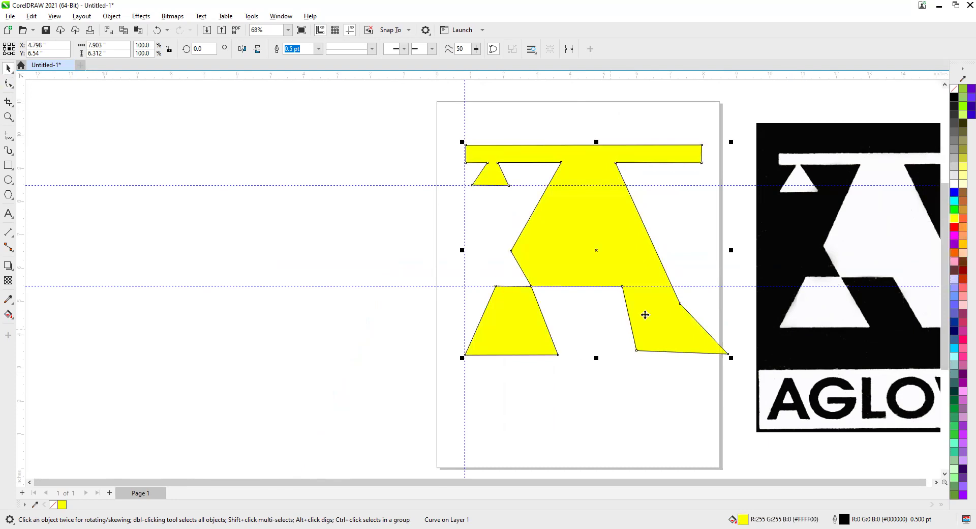
# - Delete the two horizontal guidelines and the vertical guideline
pyautogui.scroll(-2, 518, 220)
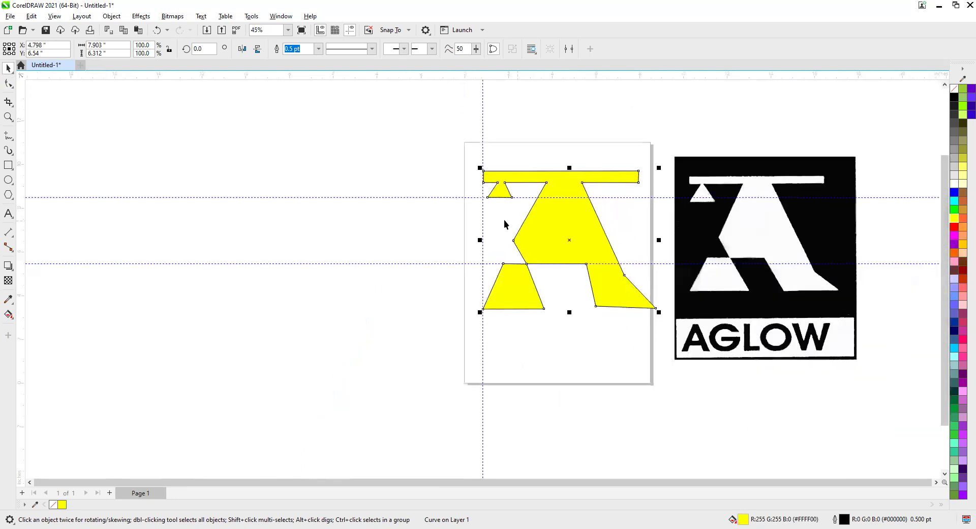
pyautogui.click(338, 196)
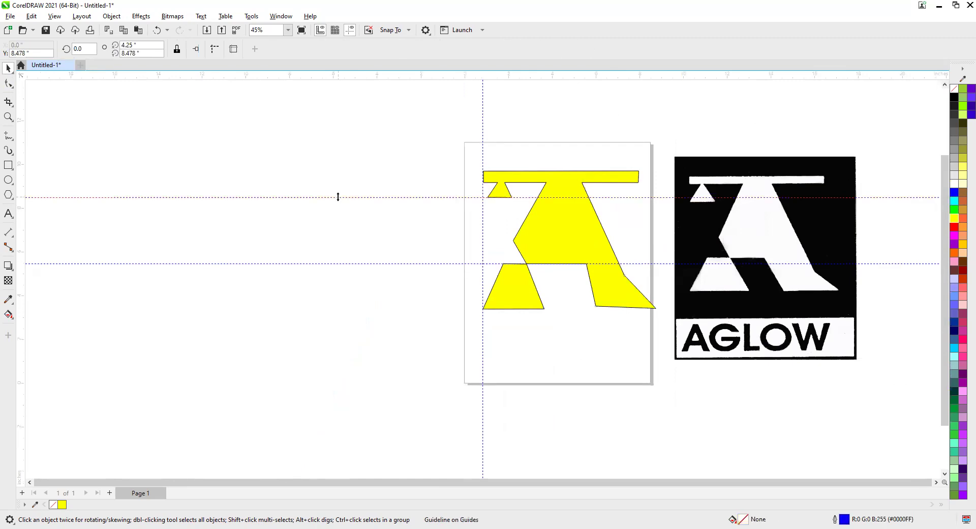
pyautogui.press('Delete')
pyautogui.click(482, 132)
pyautogui.press('Delete')
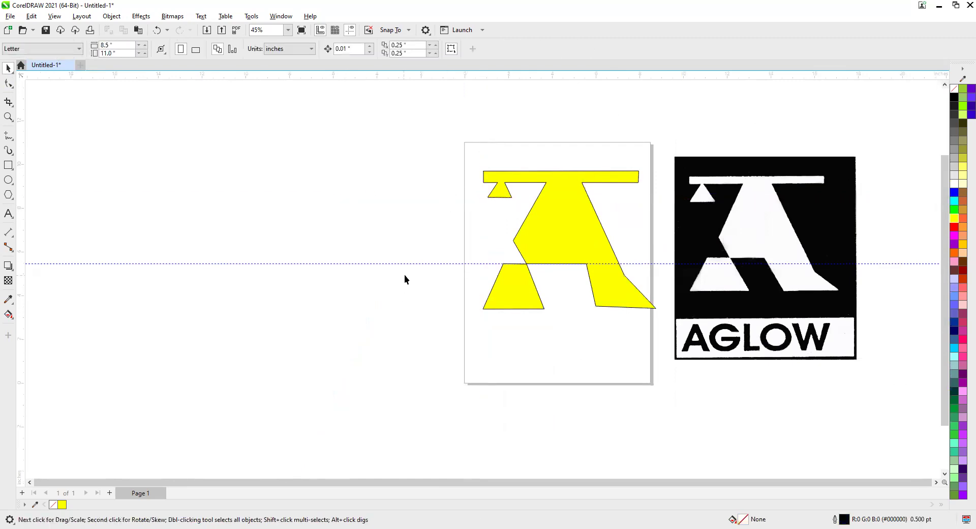
pyautogui.click(412, 264)
pyautogui.press('Delete')
# - Move the yellow A off the page to its left and scale it down proportionally to about 64.4%
pyautogui.moveTo(572, 257); pyautogui.dragTo(273, 263)
pyautogui.moveTo(365, 322); pyautogui.dragTo(305, 277)
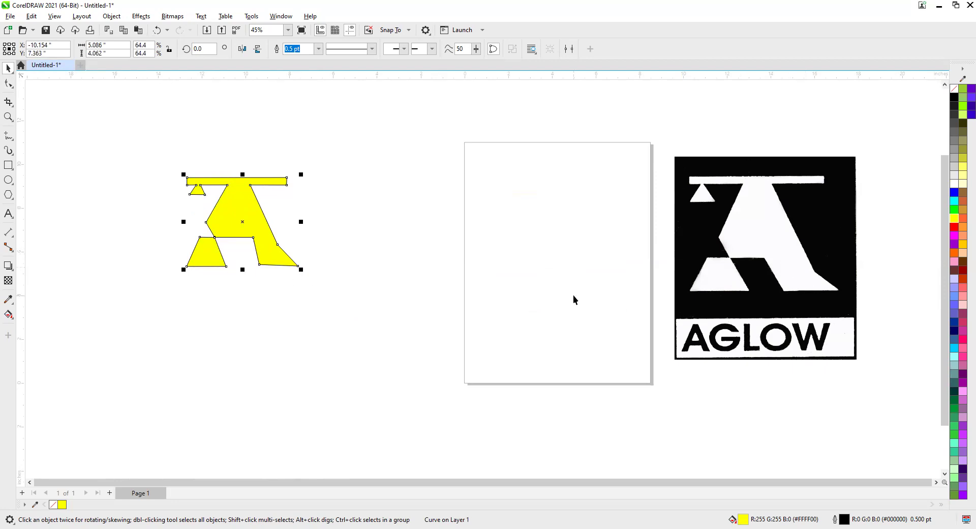
# - Draw a rectangle on the empty page and stretch it downward to about 7.09 by 9.34 inches as the logo frame
pyautogui.click(9, 164)
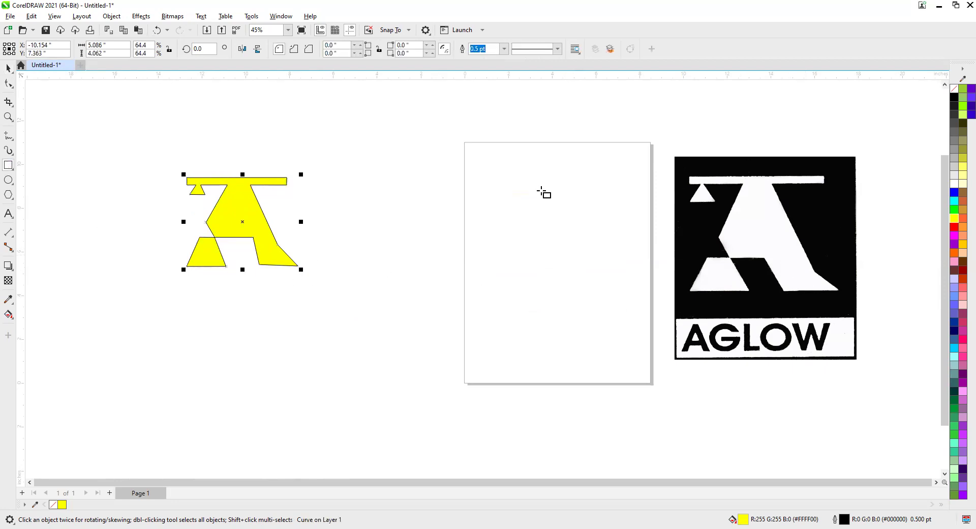
pyautogui.click(498, 185)
pyautogui.moveTo(480, 155); pyautogui.dragTo(635, 320)
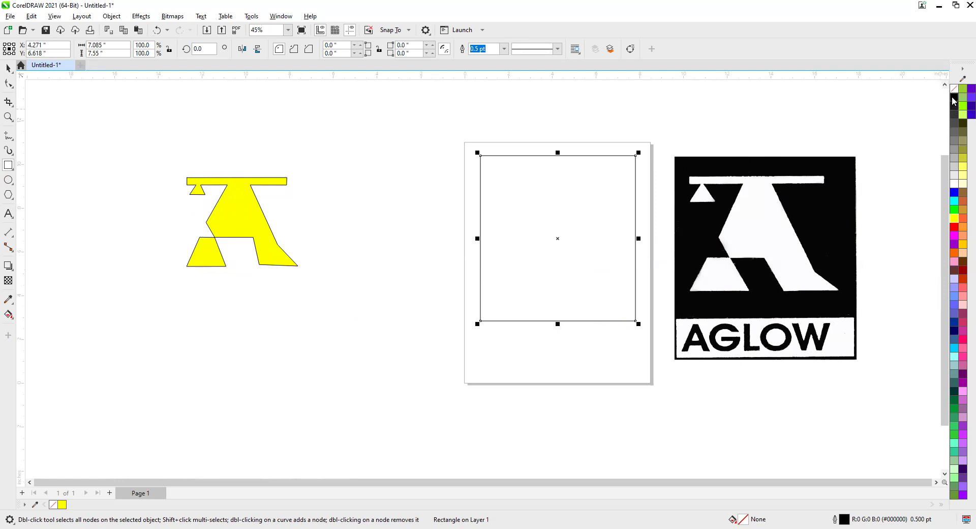
pyautogui.moveTo(557, 323); pyautogui.dragTo(557, 363)
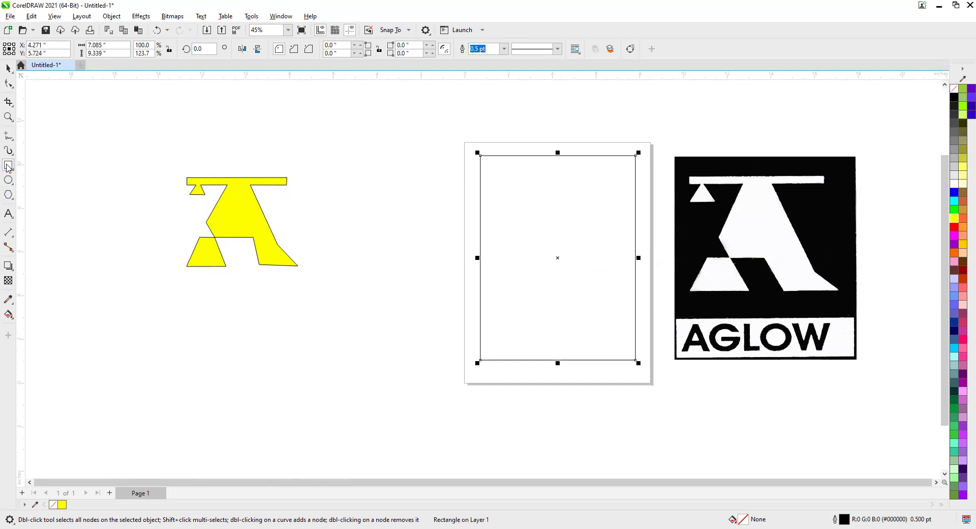
# - Draw a second rectangle about 7.09 by 7.36 inches over the frame's upper part and fill it black
pyautogui.click(9, 167)
pyautogui.moveTo(482, 317); pyautogui.dragTo(635, 155)
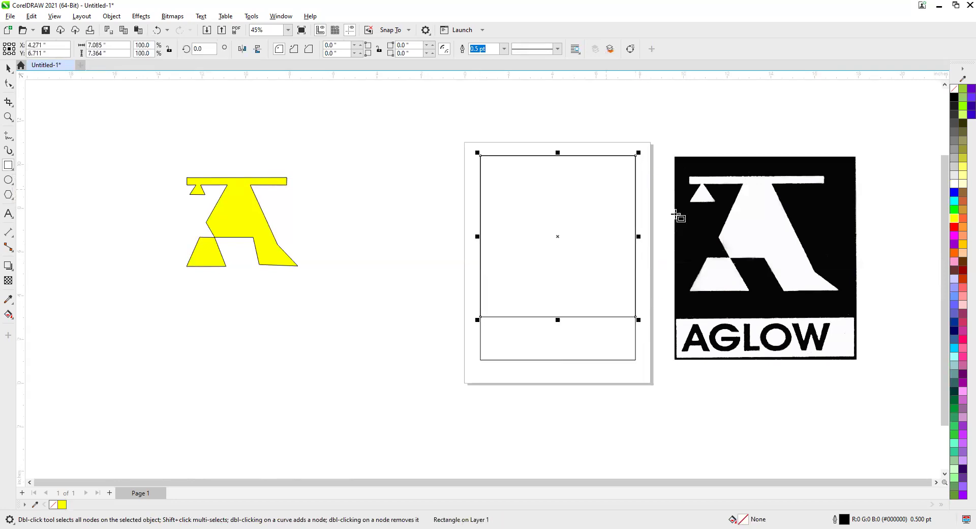
pyautogui.click(956, 97)
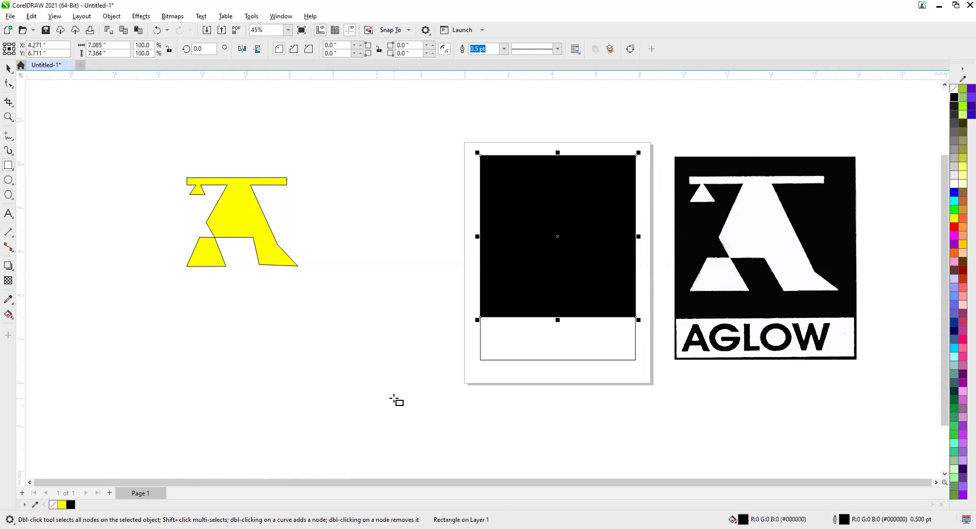
# - Move the yellow A onto the black panel and bring it to the front of the layer
pyautogui.moveTo(250, 228); pyautogui.dragTo(551, 239)
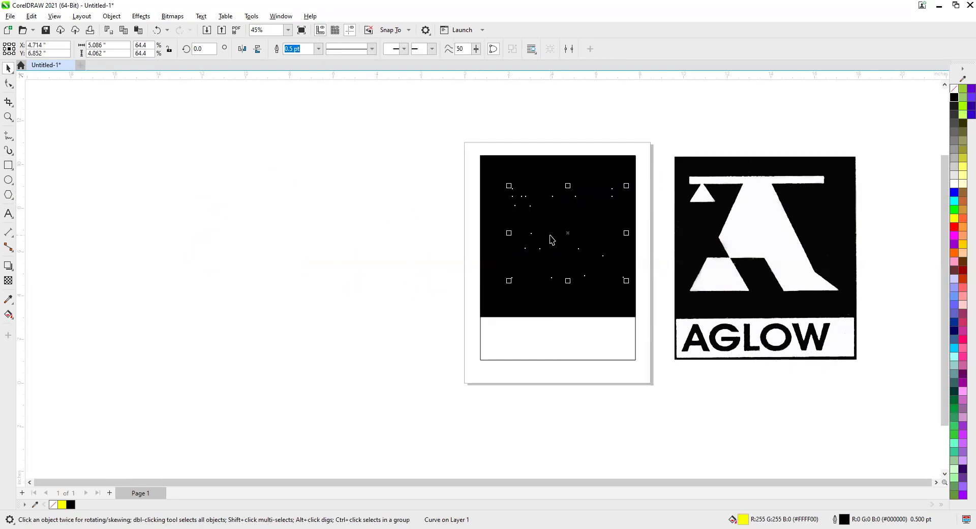
pyautogui.click(552, 239)
pyautogui.rightClick(551, 238)
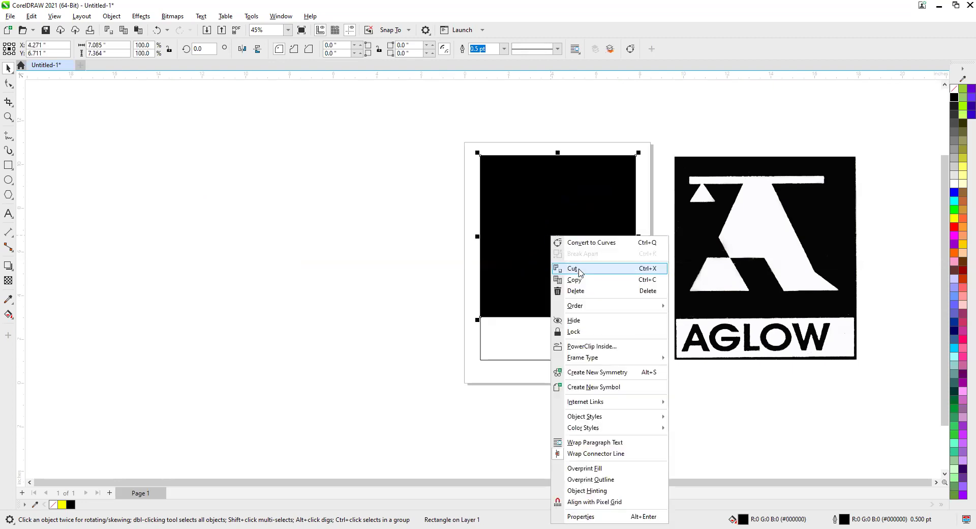
pyautogui.moveTo(597, 311)
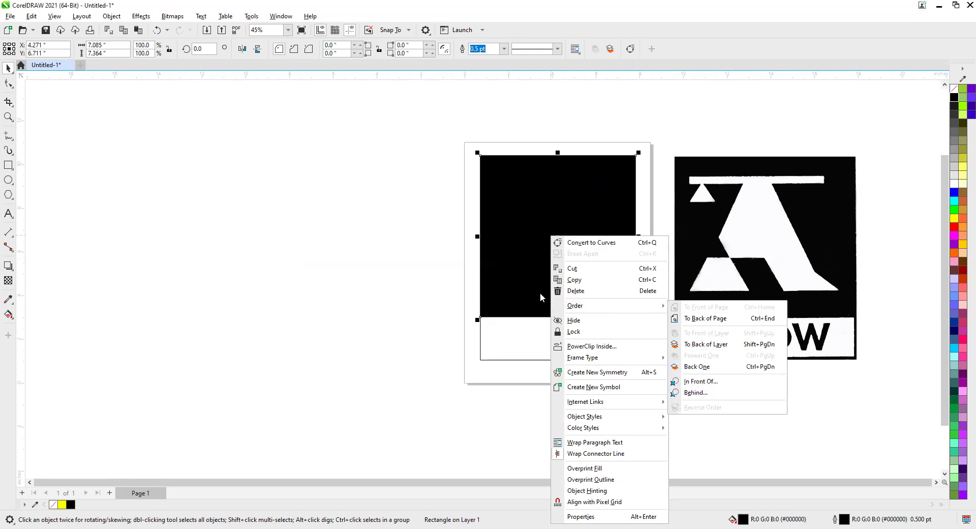
pyautogui.moveTo(405, 163); pyautogui.dragTo(636, 305)
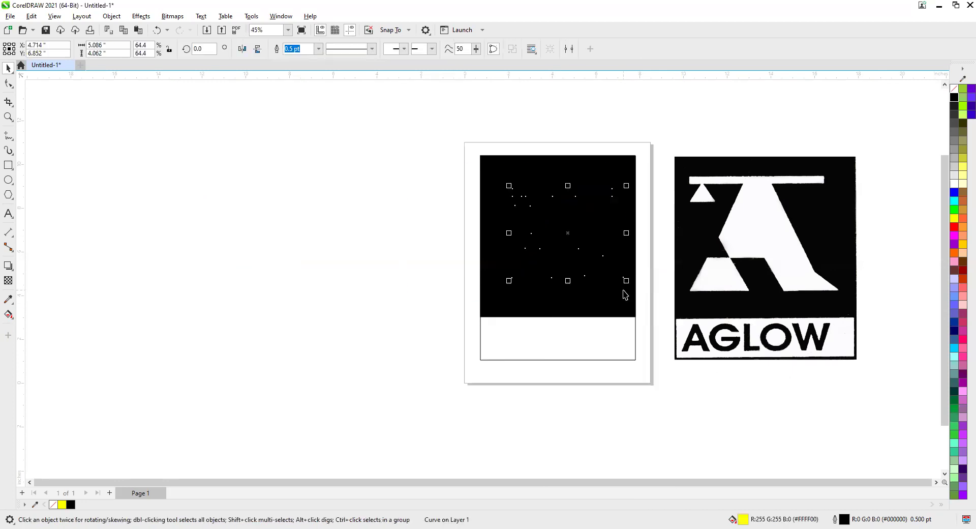
pyautogui.hotkey('shift', 'pageup')
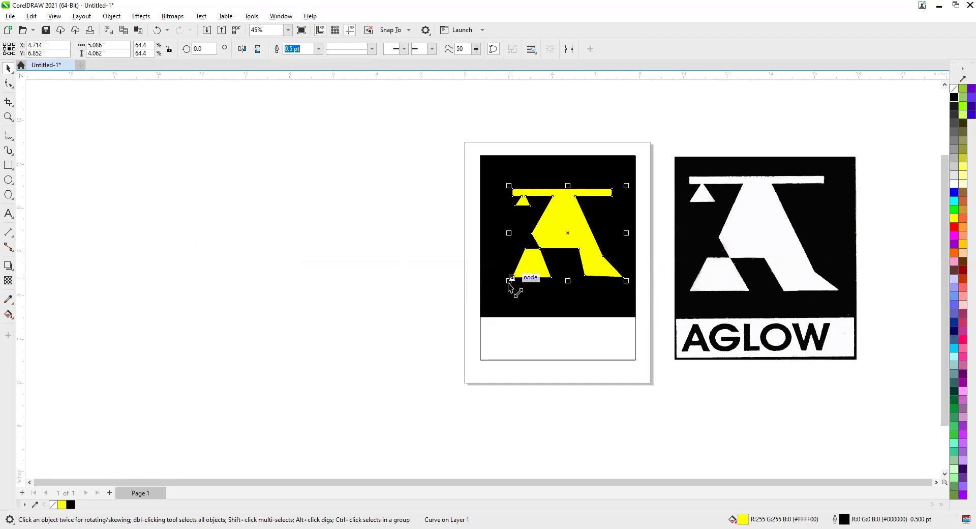
# - Scale the yellow A up proportionally to about 79.4% and center it horizontally on the black panel
pyautogui.moveTo(508, 281); pyautogui.dragTo(496, 291)
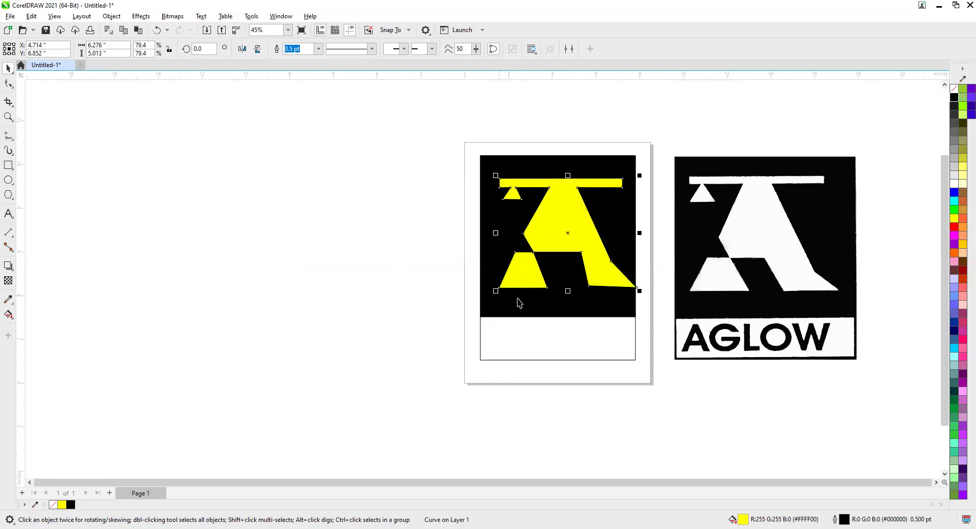
pyautogui.moveTo(568, 234); pyautogui.dragTo(562, 233)
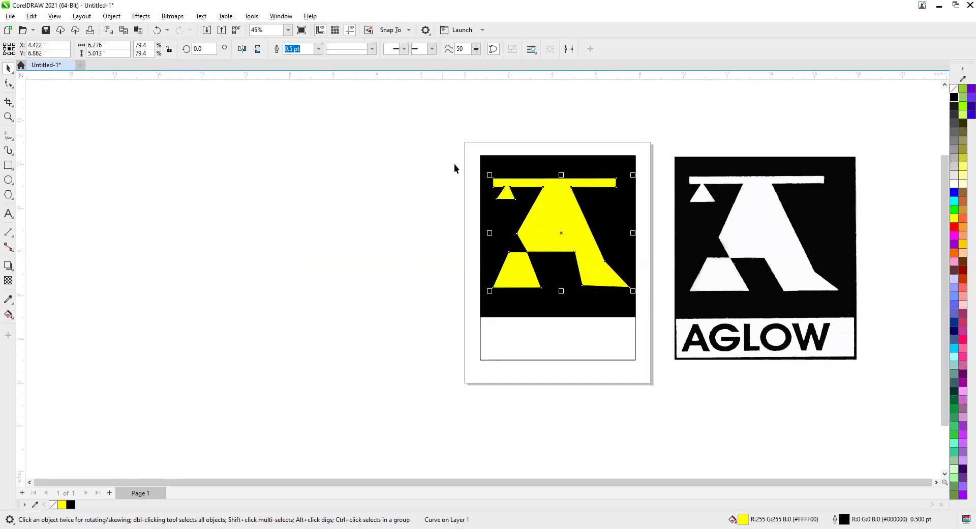
pyautogui.keyDown('shift'); pyautogui.click(534, 160); pyautogui.keyUp('shift')
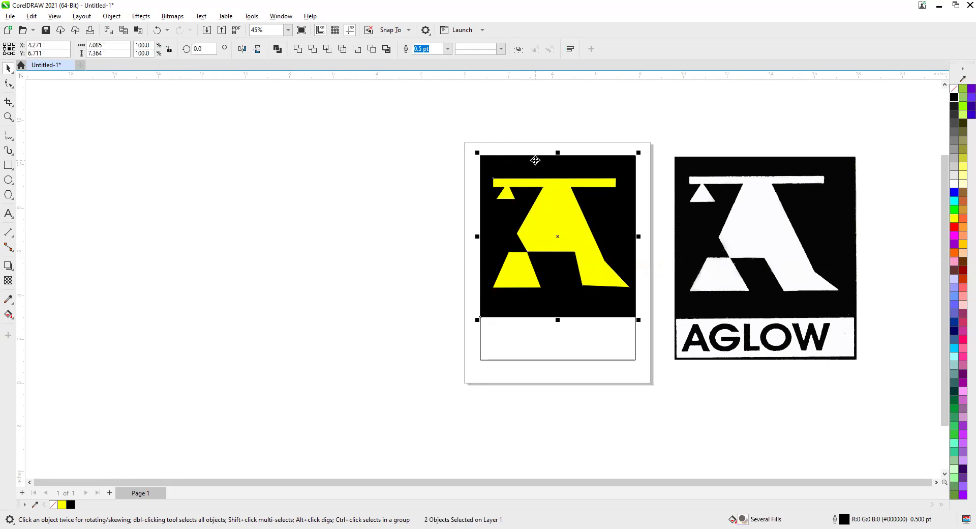
pyautogui.press('c')
pyautogui.click(359, 153)
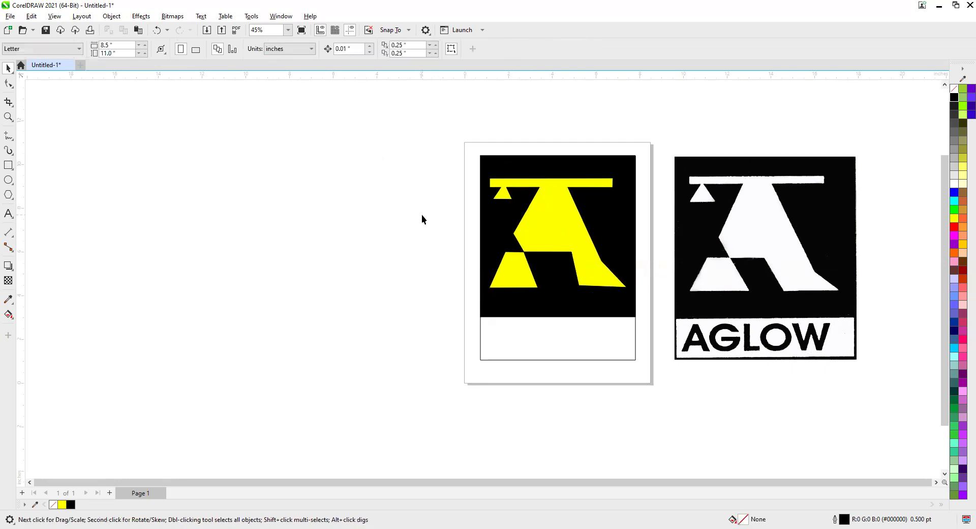
# - Fill the A with white and remove its outline
pyautogui.click(544, 227)
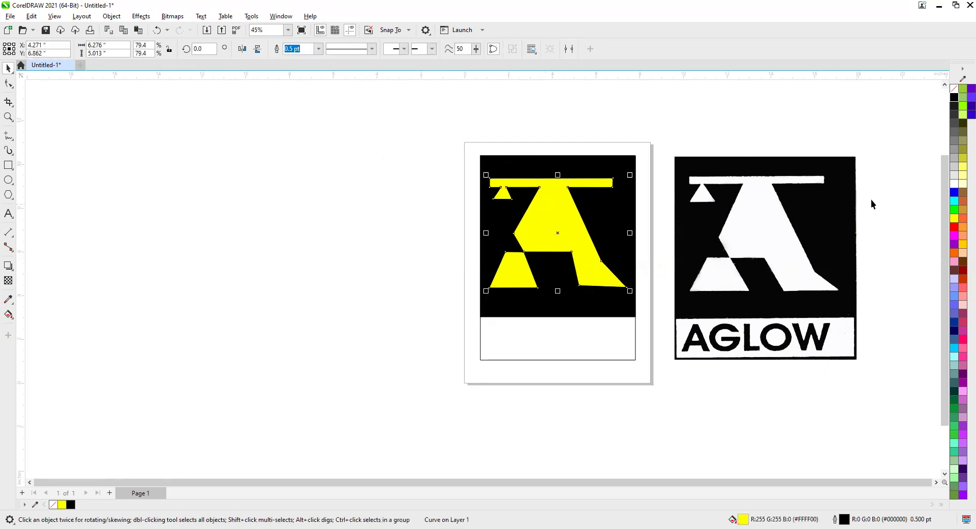
pyautogui.click(954, 184)
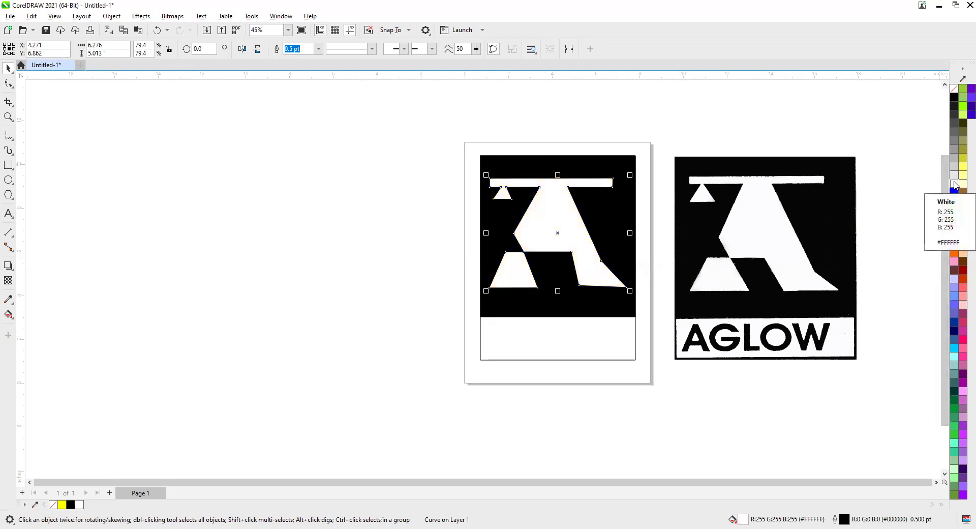
pyautogui.rightClick(954, 89)
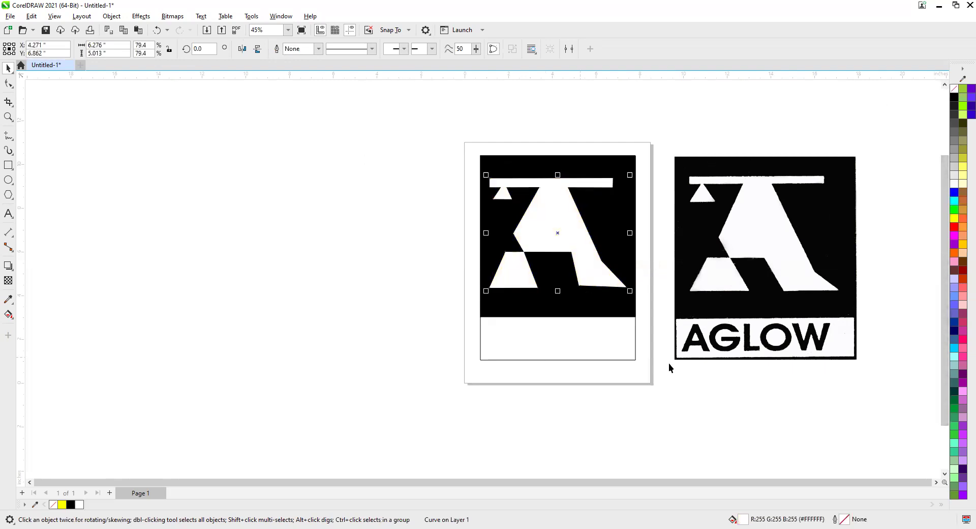
# - Add the text AGLOW in bold Arial off the page and enlarge it proportionally to about 95.8 pt
pyautogui.click(8, 214)
pyautogui.click(322, 252)
pyautogui.write('AG')
pyautogui.hotkey('ctrl', 'space')
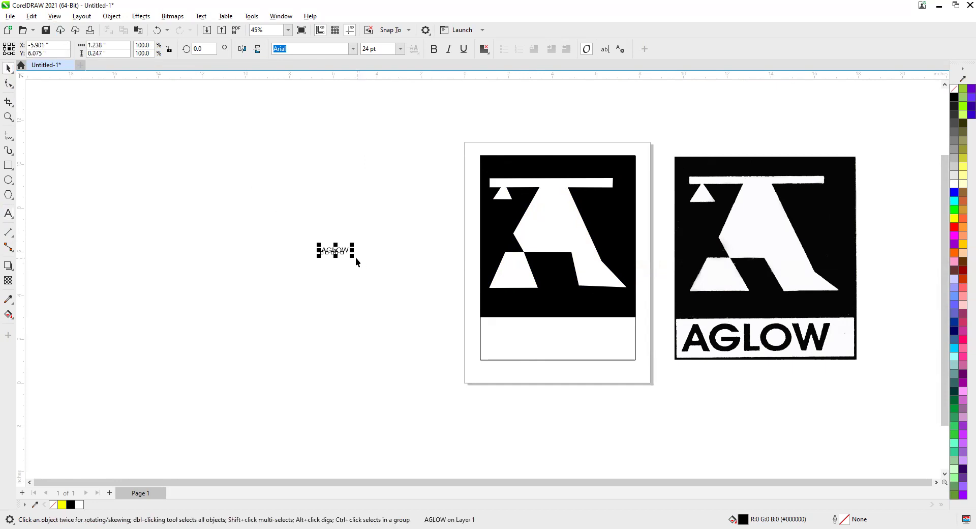
pyautogui.moveTo(351, 257); pyautogui.dragTo(392, 281)
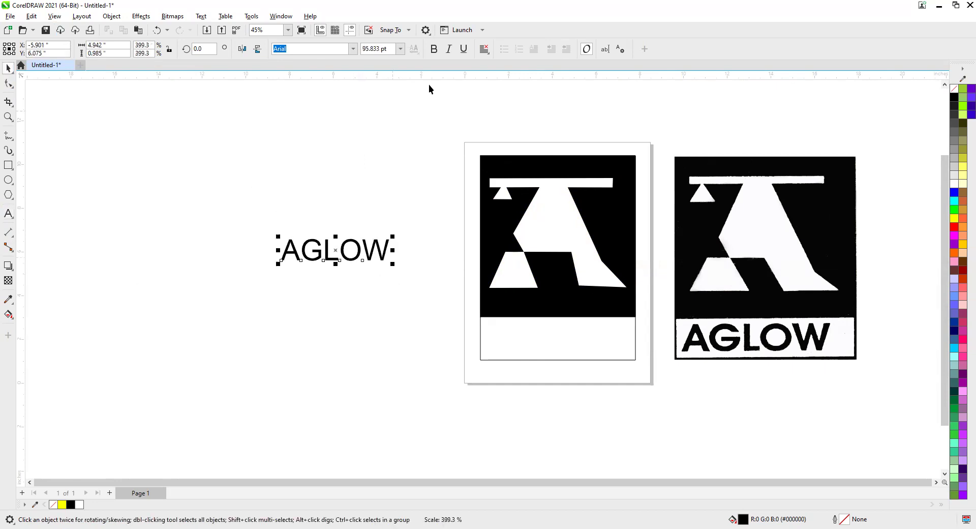
pyautogui.click(433, 49)
# - Place the AGLOW text in the white name area below the black panel and enlarge it to nearly span the frame's width
pyautogui.moveTo(338, 249); pyautogui.dragTo(559, 337)
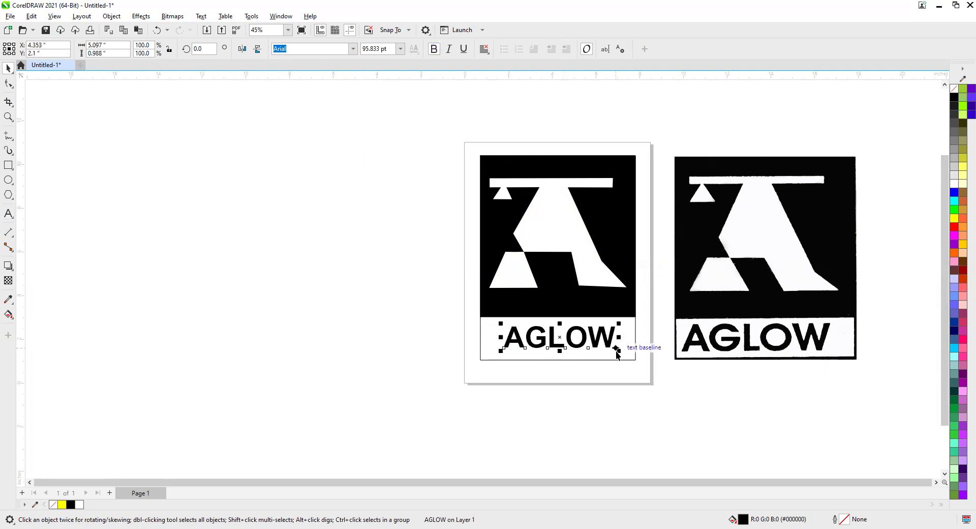
pyautogui.moveTo(616, 352); pyautogui.dragTo(632, 364)
pyautogui.moveTo(580, 347); pyautogui.dragTo(580, 351)
pyautogui.click(395, 274)
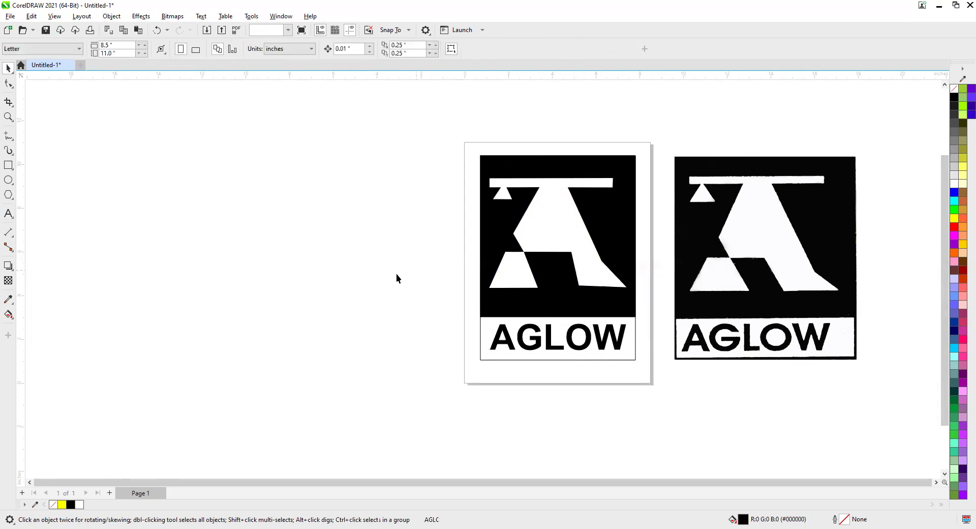